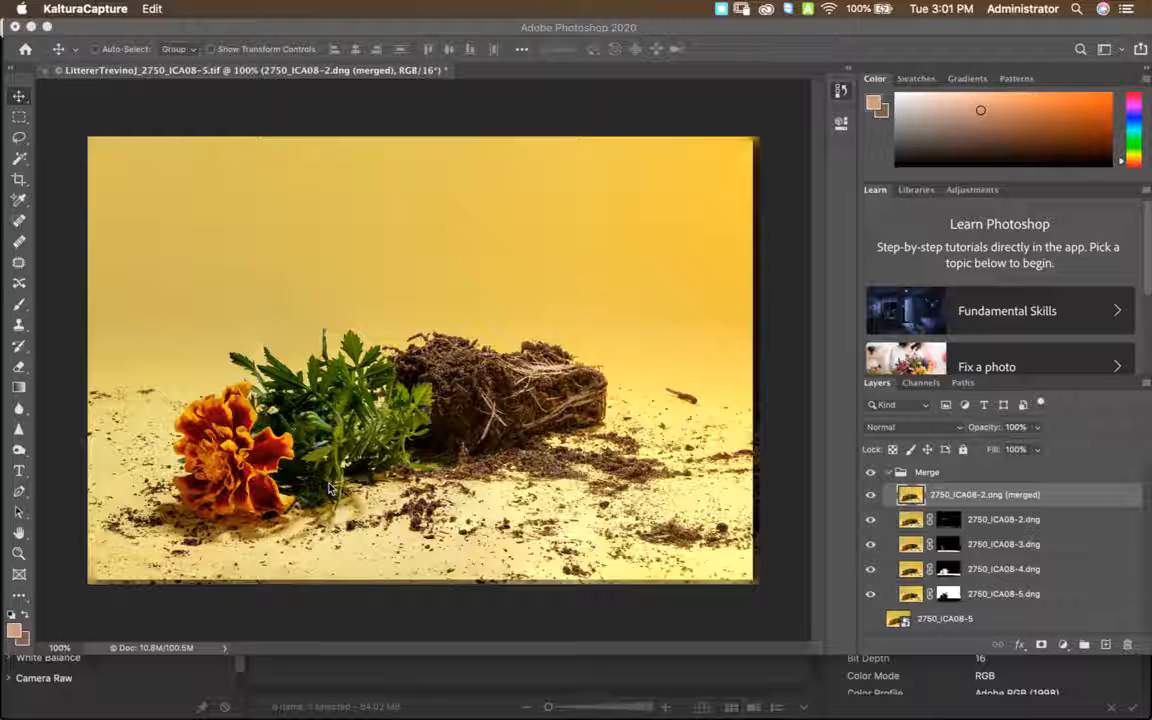
# Inspect the merged marigold image up close around the leaves, flower and root ball
pyautogui.click(399, 449)
pyautogui.press('super+plus')
pyautogui.press('super+plus')
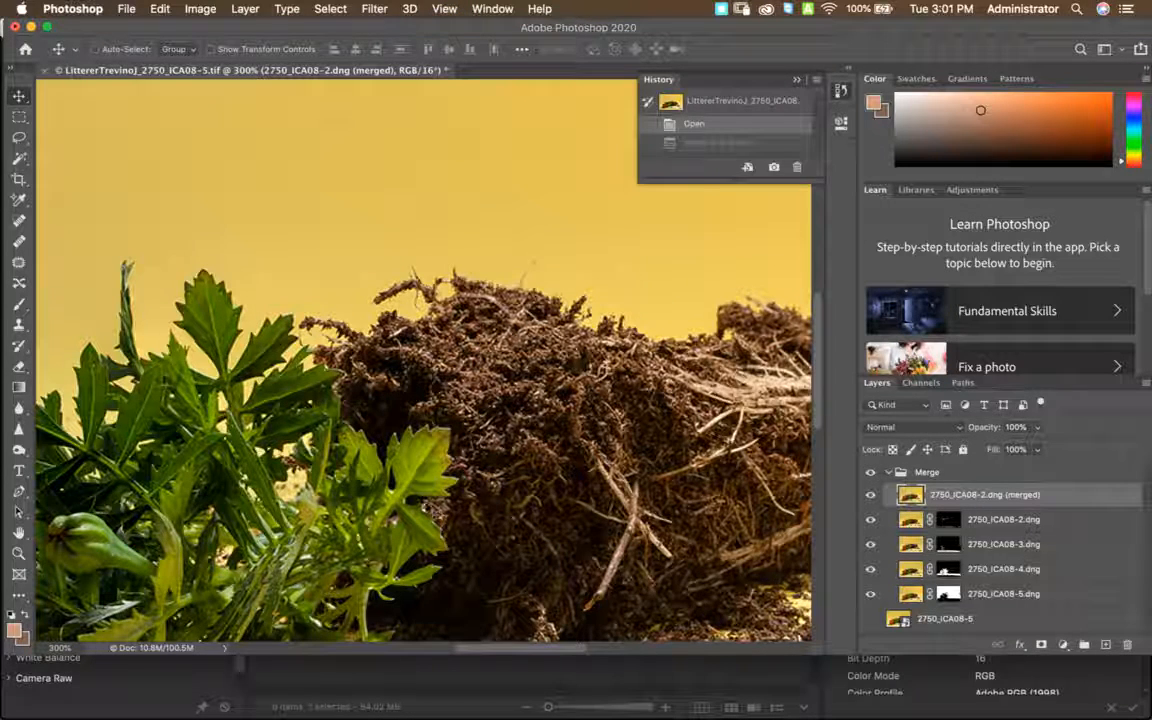
pyautogui.moveTo(300, 515); pyautogui.dragTo(558, 298)
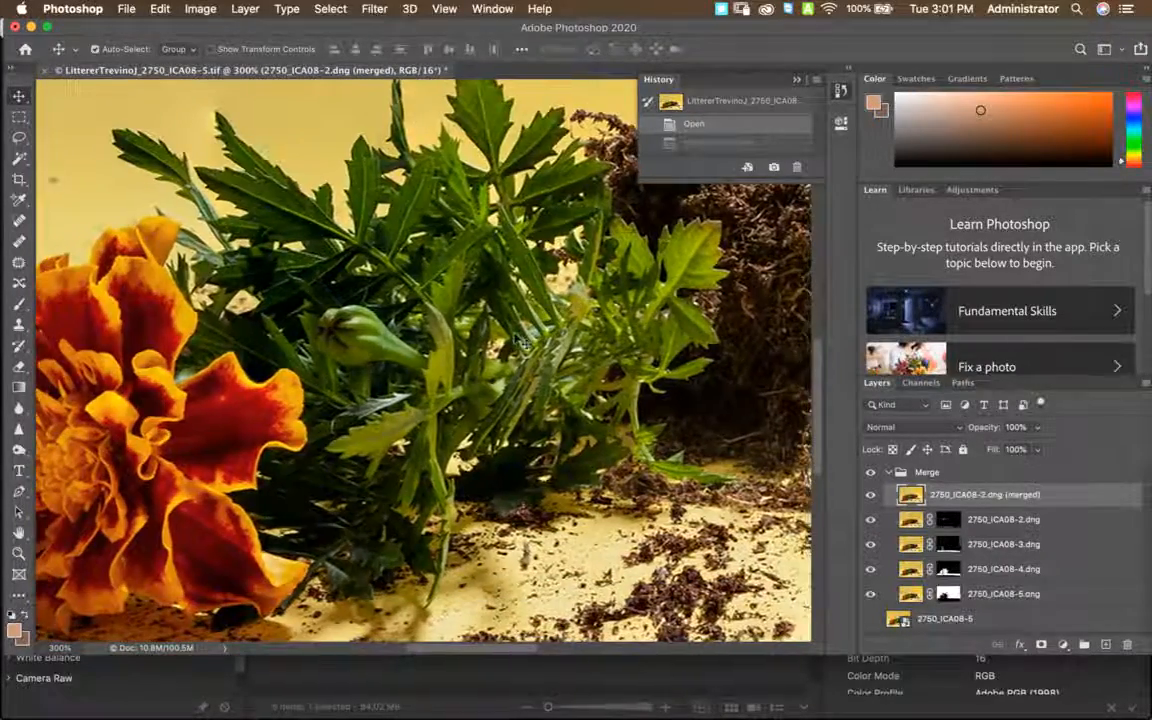
pyautogui.press('super+minus')
pyautogui.press('super+minus')
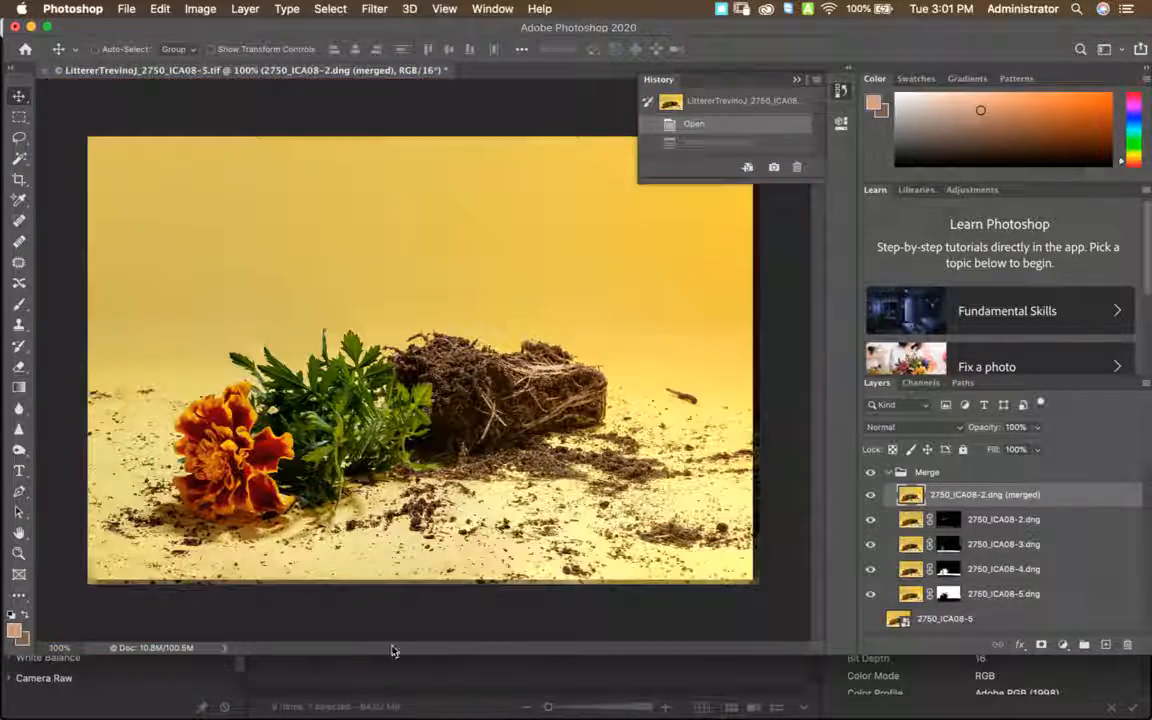
# Switch to Adobe Bridge and preview the unedited source photos in the ICA08 folder full-screen
pyautogui.click(545, 679)
pyautogui.click(375, 176)
pyautogui.press('space')
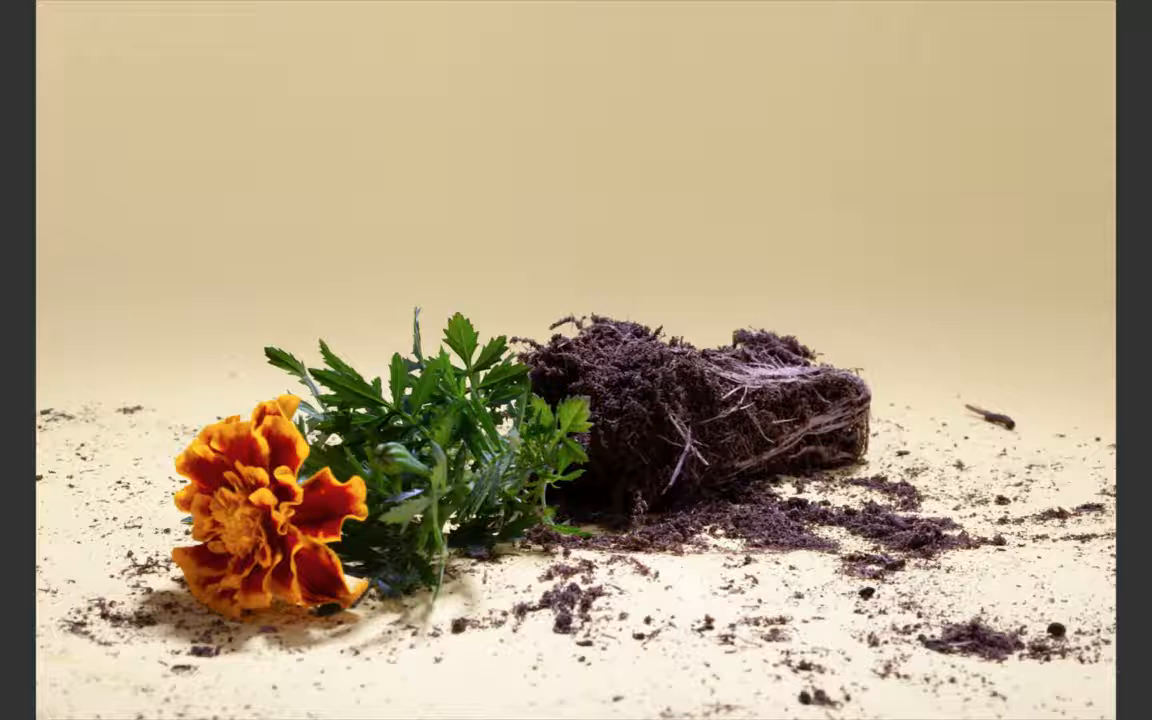
pyautogui.press('space')
# Switch to Lightroom Classic, start an import in the Library and choose the Desktop folder ICA08 as the source
pyautogui.moveTo(407, 716)
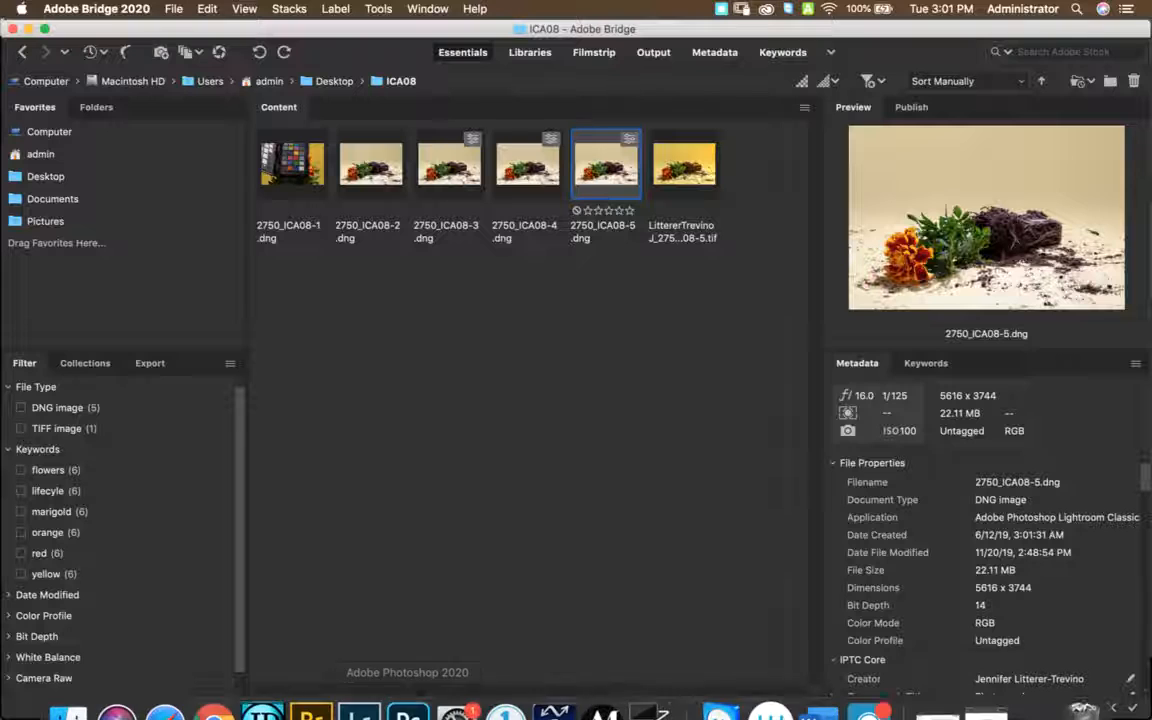
pyautogui.click(359, 690)
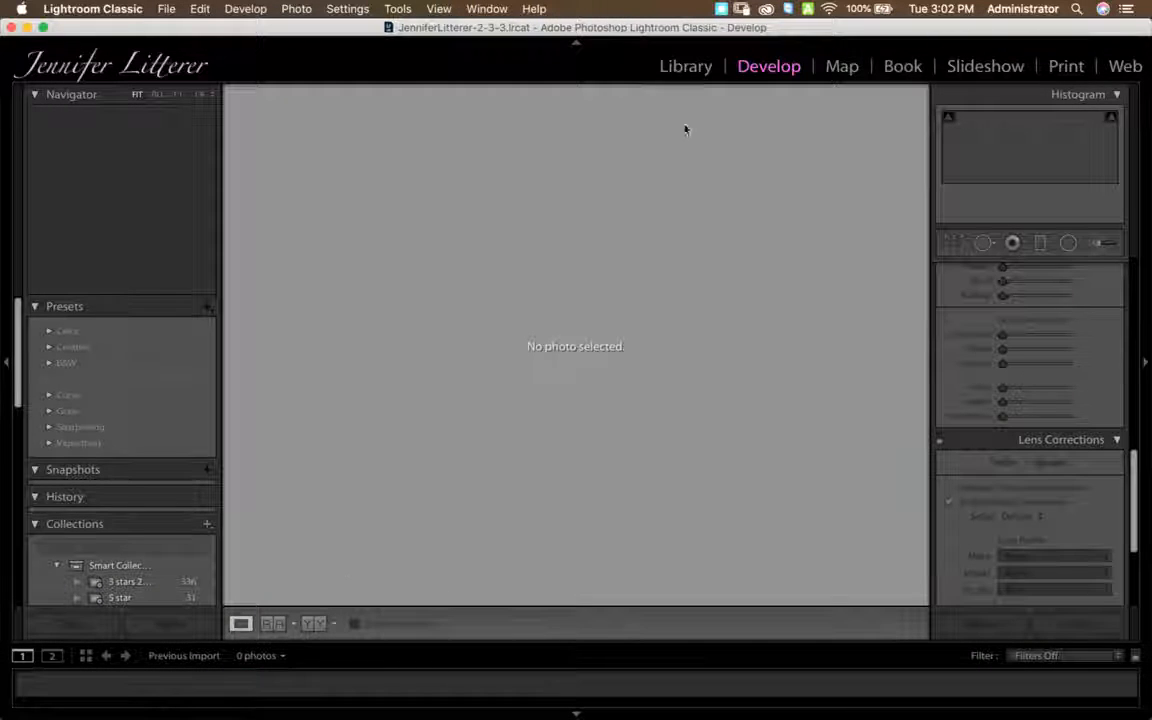
pyautogui.click(686, 67)
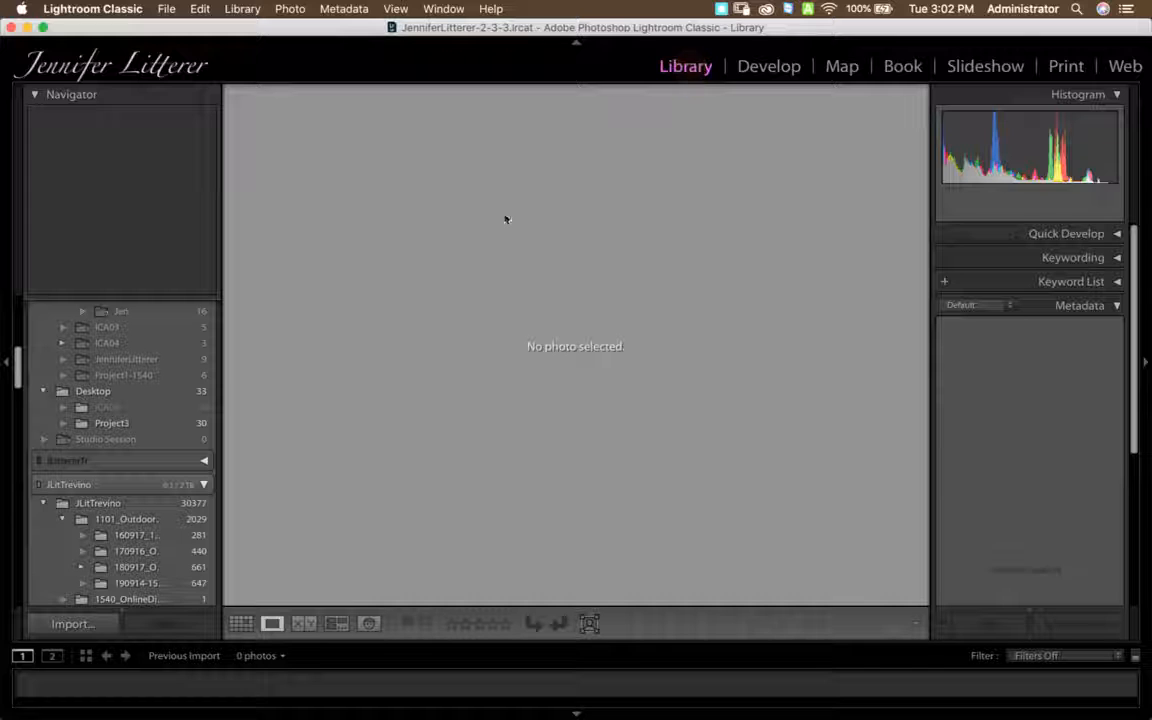
pyautogui.click(80, 620)
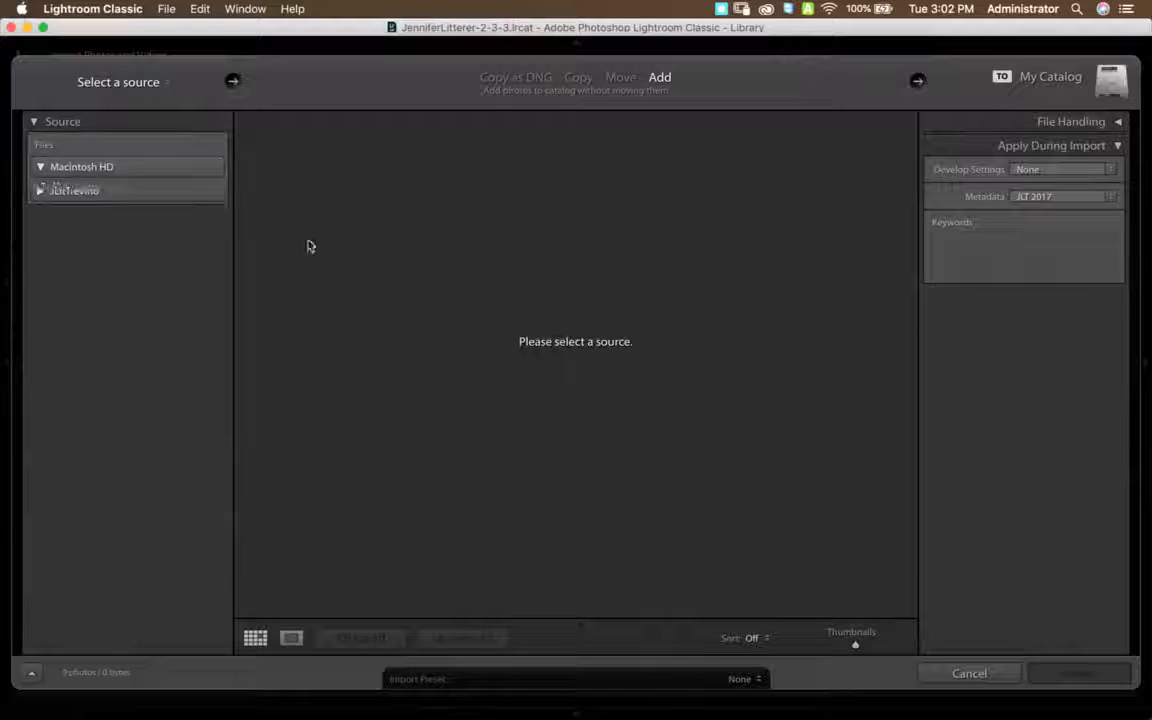
pyautogui.click(100, 233)
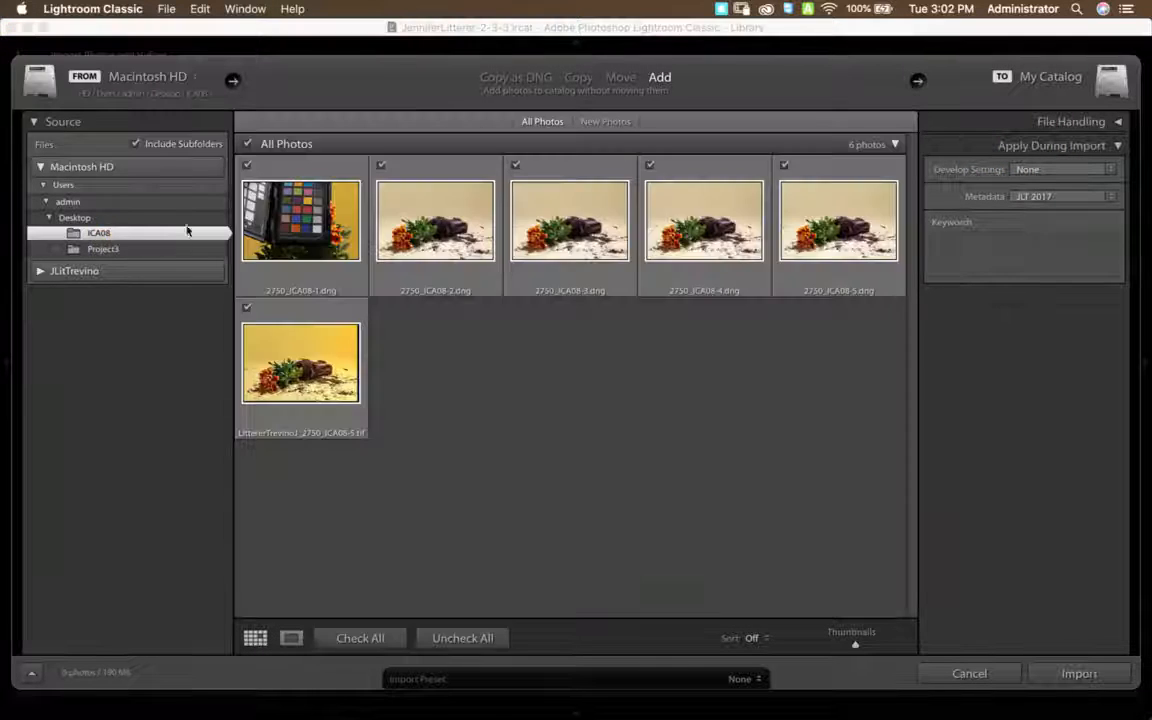
# Exclude the TIF file and import the five DNG photos with the JLT 2017 metadata preset
pyautogui.click(247, 308)
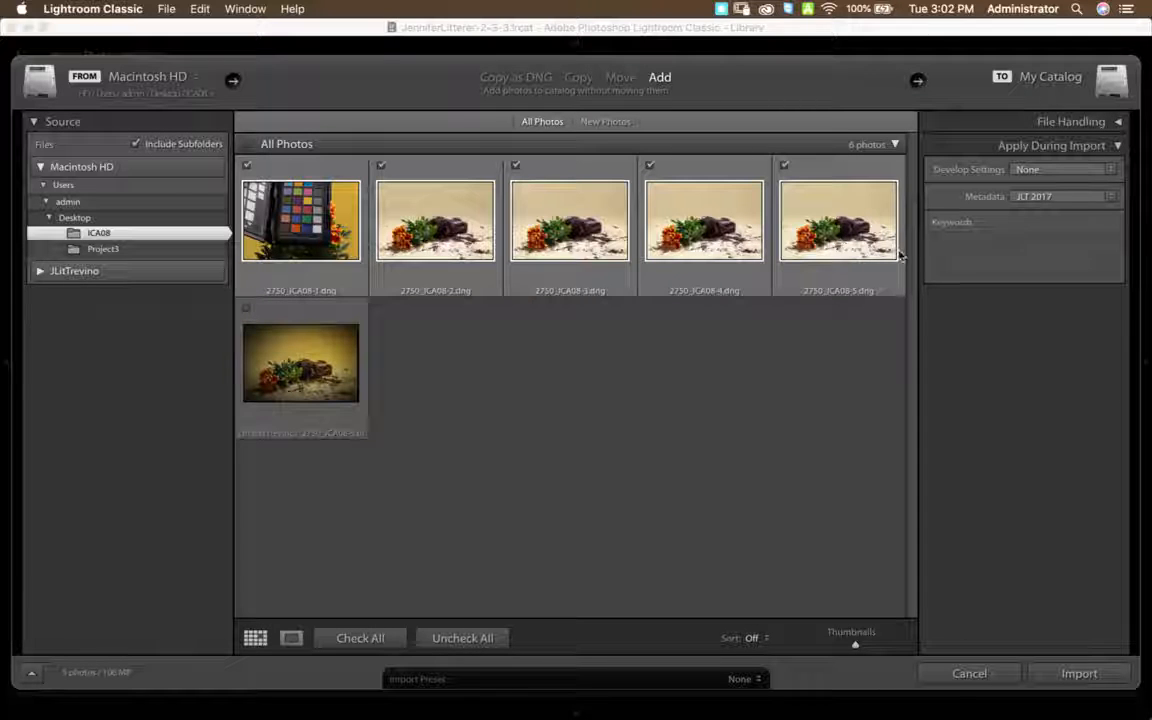
pyautogui.click(1058, 197)
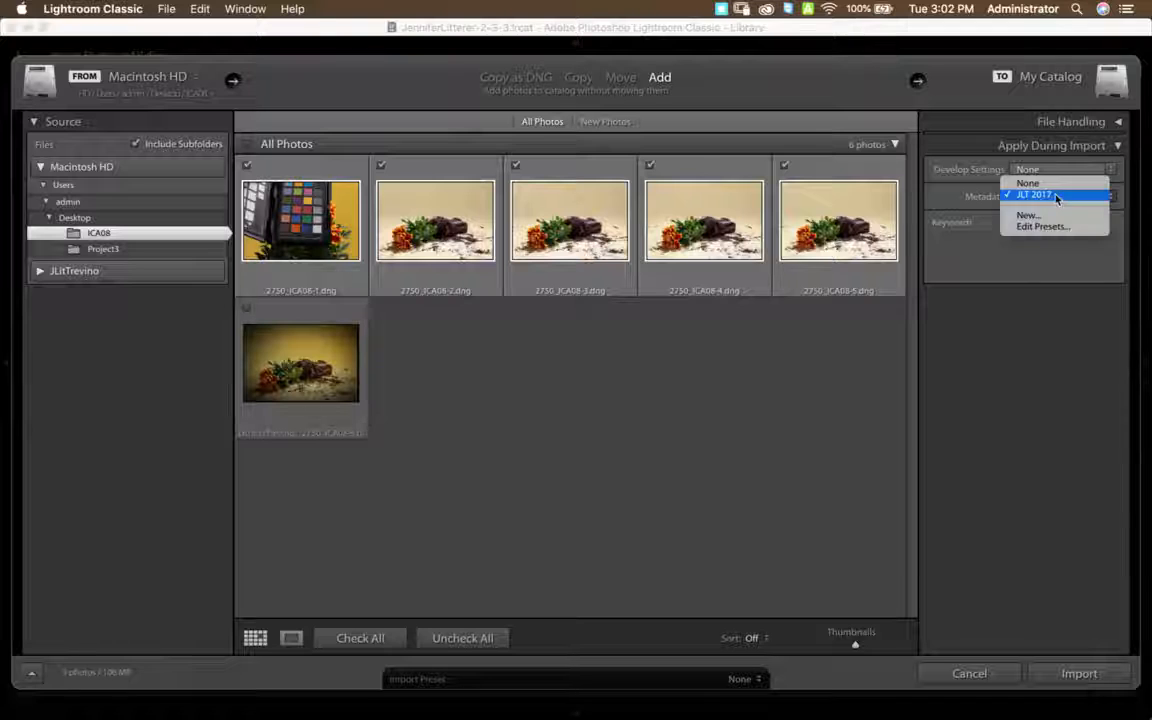
pyautogui.click(1040, 196)
pyautogui.click(1086, 674)
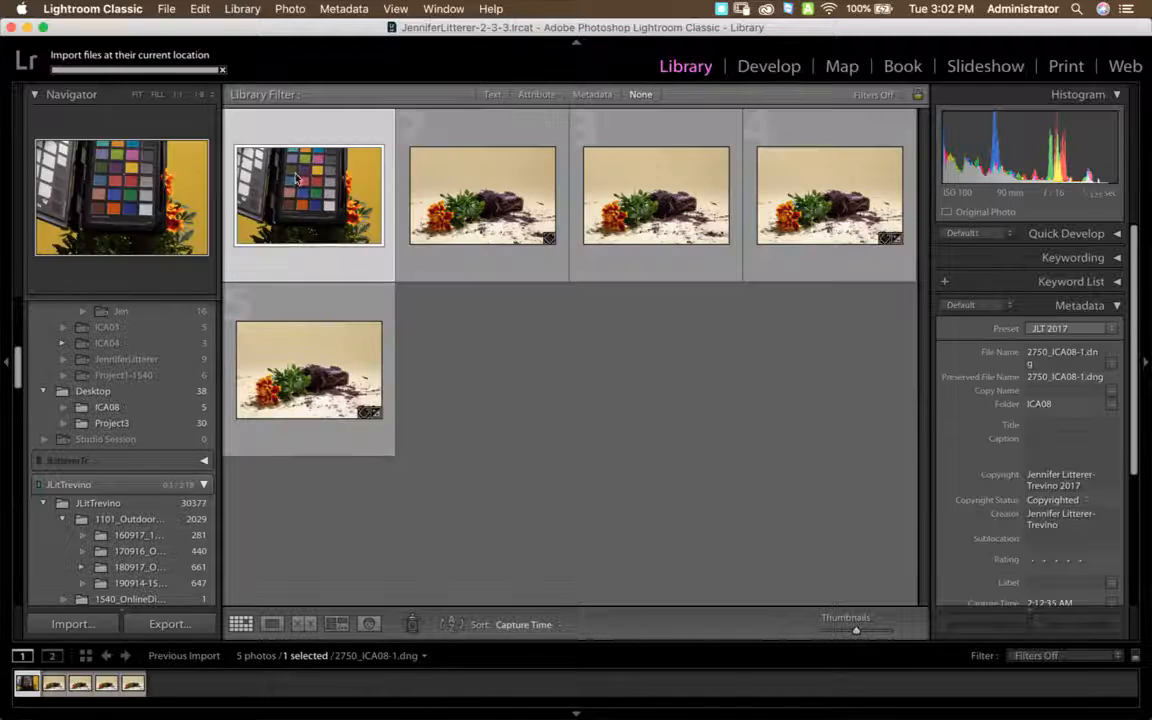
# Develop 2750_ICA08-1.dng by setting a custom white balance sampled from the color checker's light gray patch beside the red one
pyautogui.doubleClick(365, 233)
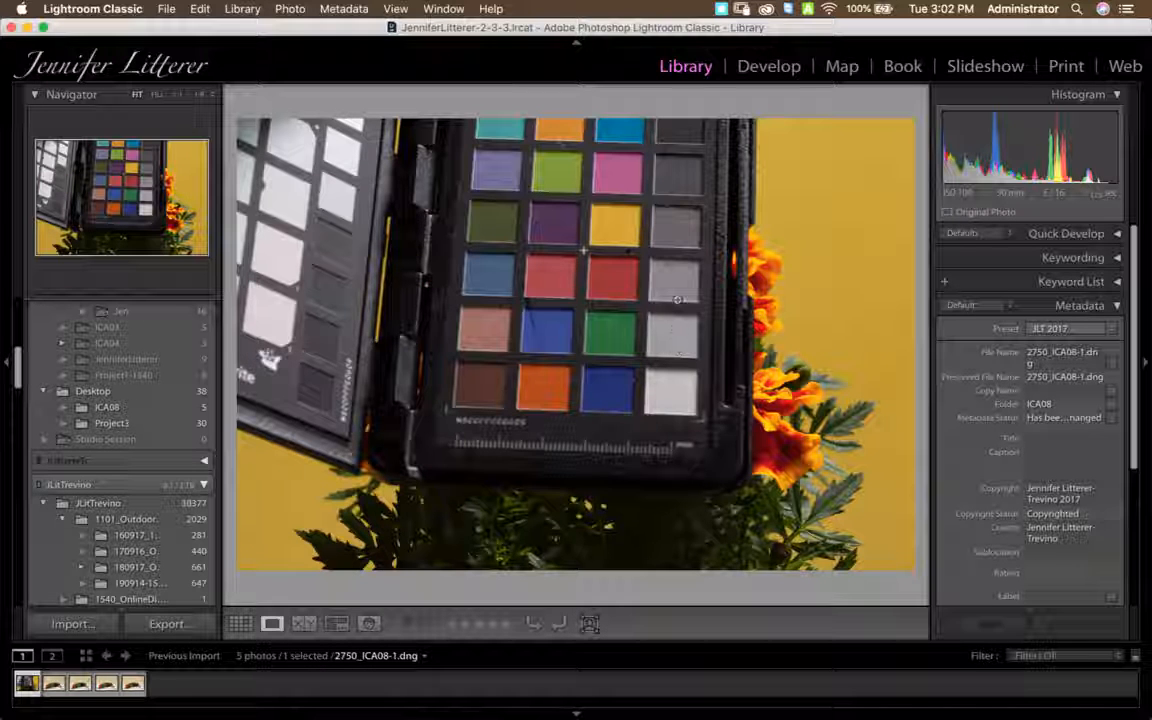
pyautogui.click(769, 67)
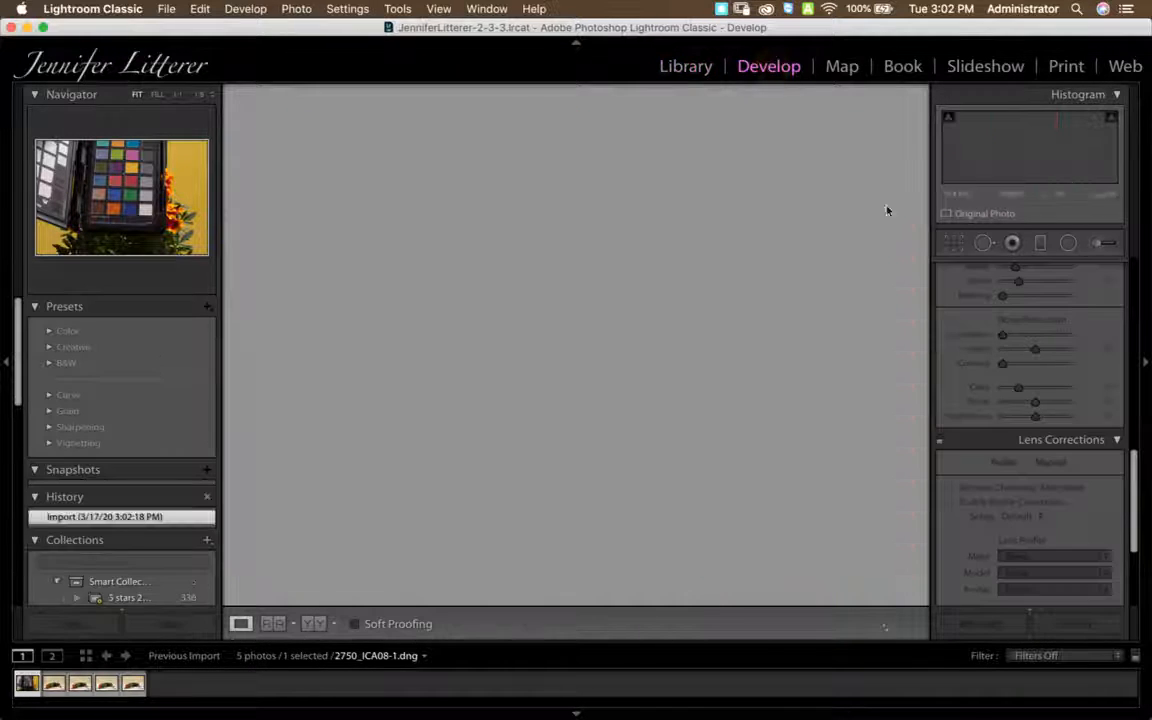
pyautogui.scroll(15, 1137, 481)
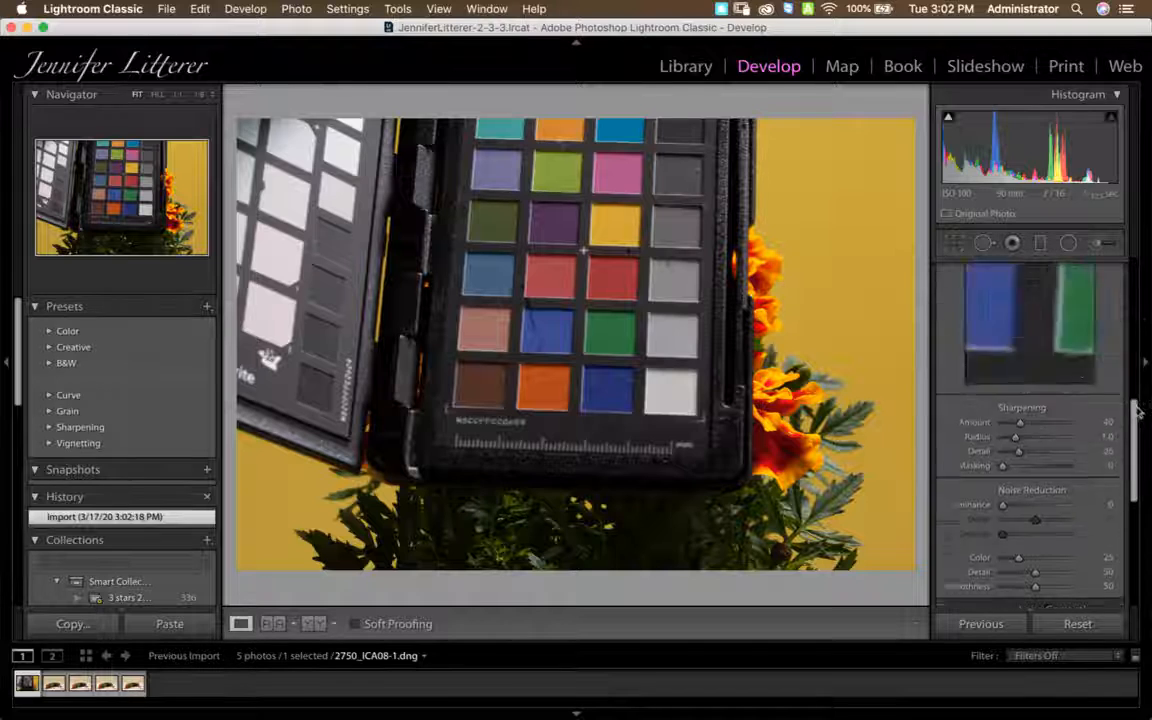
pyautogui.click(955, 349)
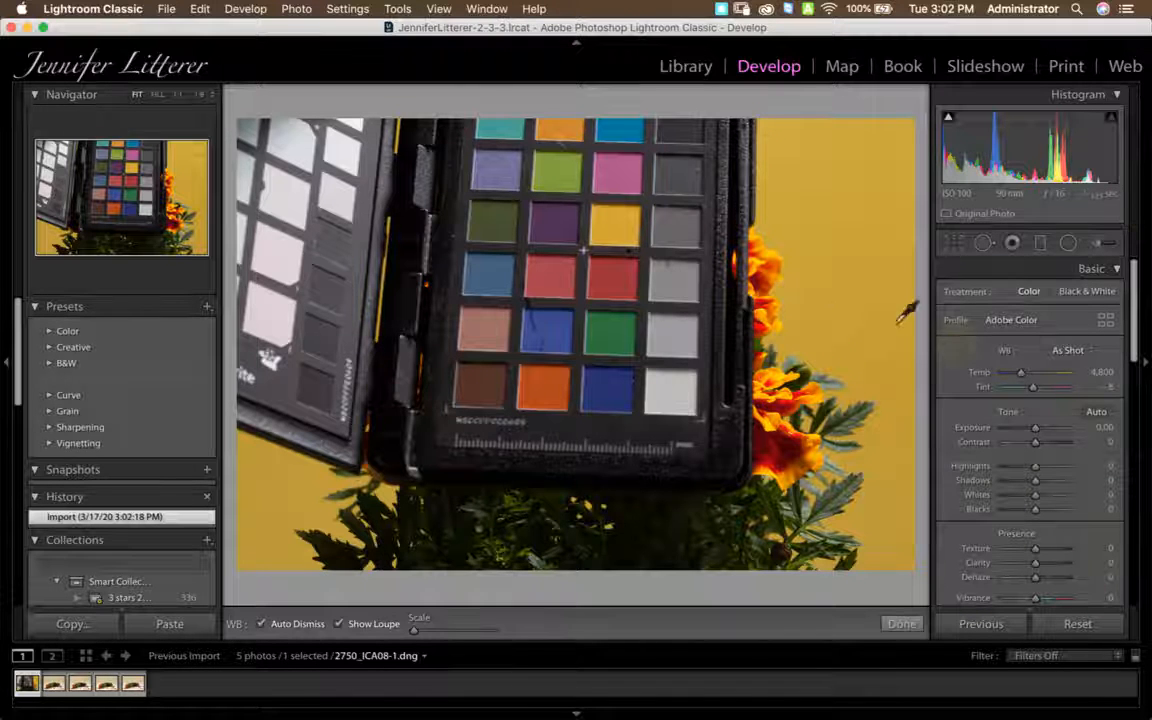
pyautogui.click(679, 283)
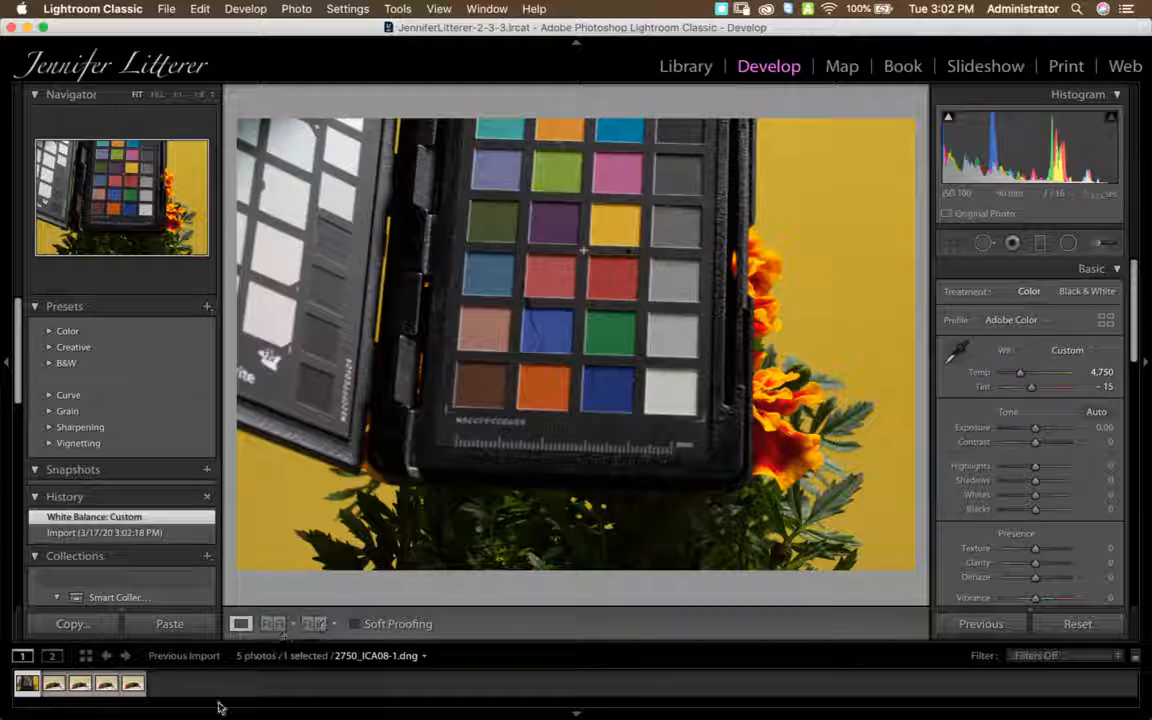
# Select all five imported photos and synchronize the color checker photo's develop settings across them
pyautogui.keyDown('shift'); pyautogui.click(131, 697); pyautogui.keyUp('shift')
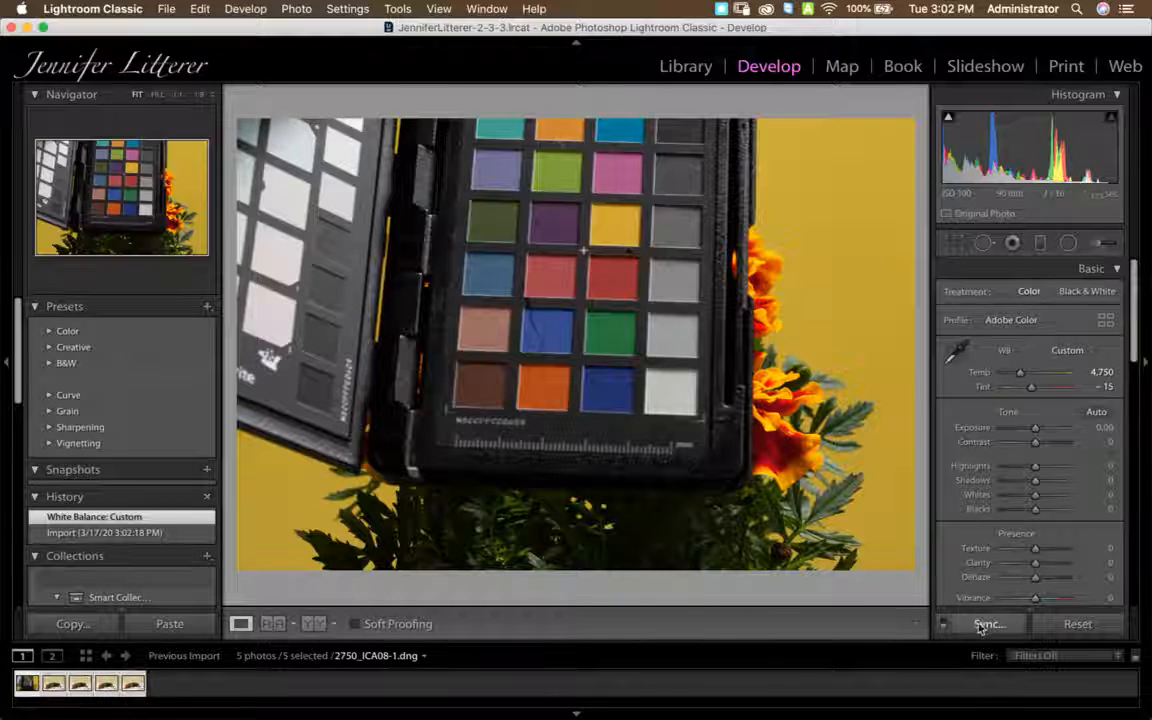
pyautogui.click(977, 623)
pyautogui.click(846, 450)
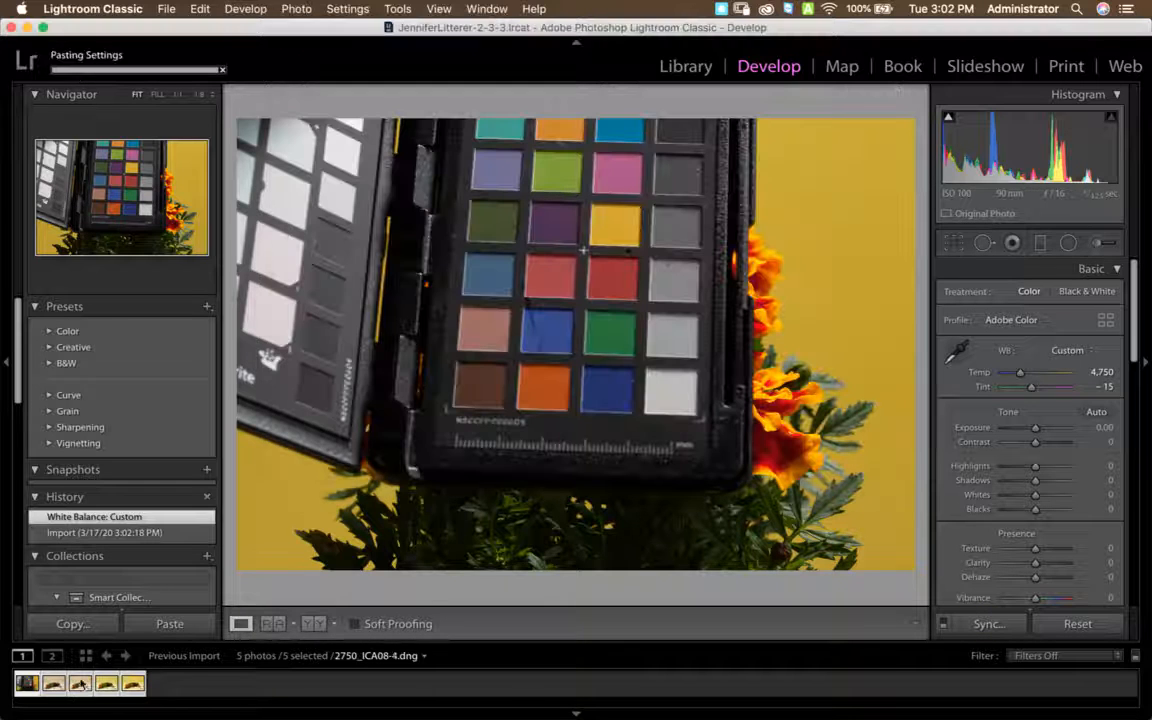
# On 2750_ICA08-2.dng, set Highlights to -47, Shadows to +24 and Clarity to +26
pyautogui.click(53, 685)
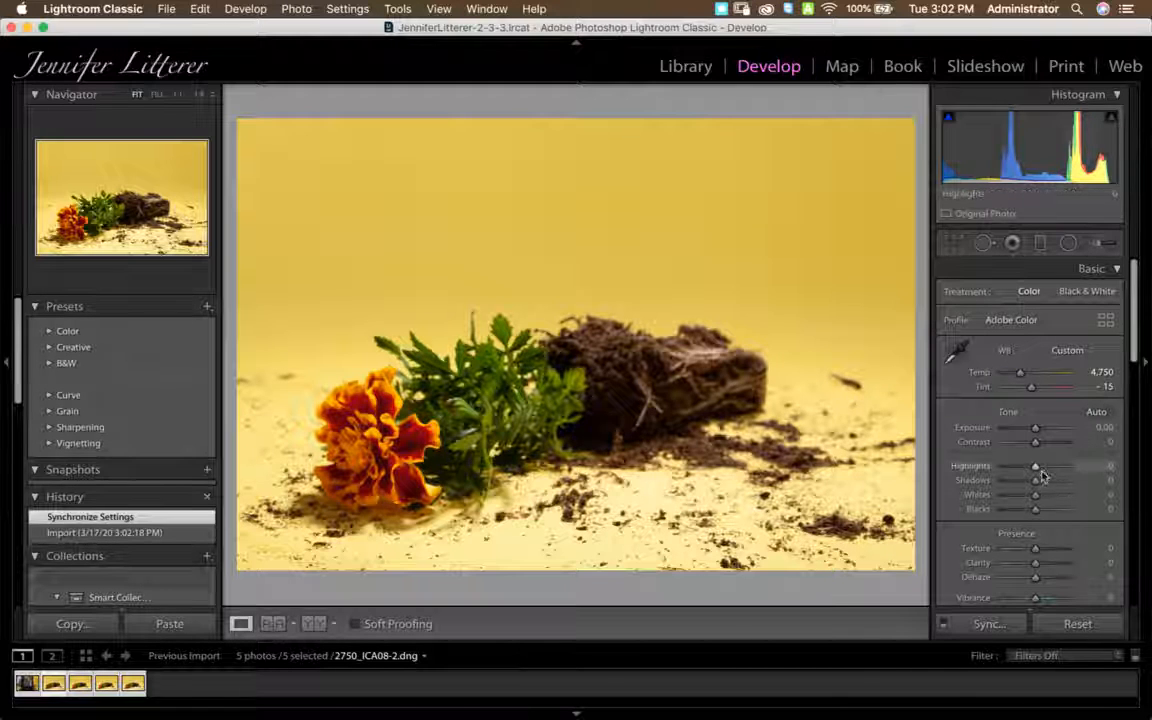
pyautogui.moveTo(1036, 480)
pyautogui.mouseDown()
pyautogui.moveTo(1048, 487)
pyautogui.moveTo(1019, 467)
pyautogui.mouseUp()
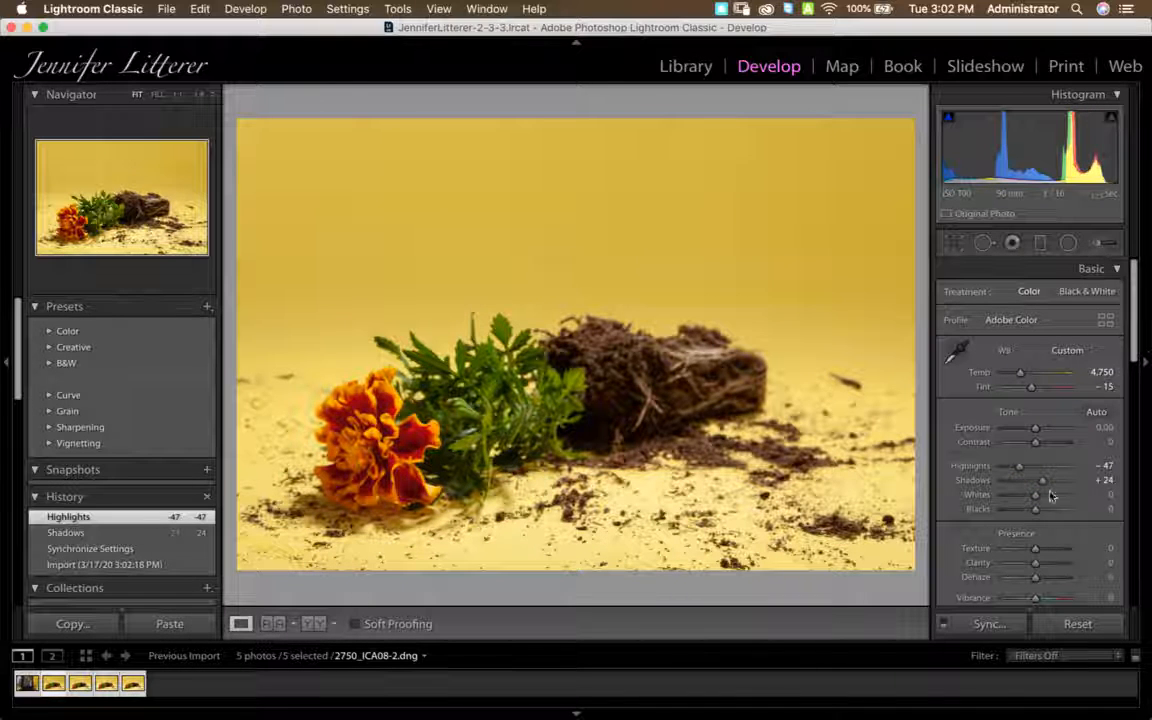
pyautogui.moveTo(1036, 563); pyautogui.dragTo(1045, 566)
# Set the Sharpening Amount to 78 and its Masking to 25
pyautogui.scroll(-10, 1117, 500)
pyautogui.scroll(1, 1090, 460)
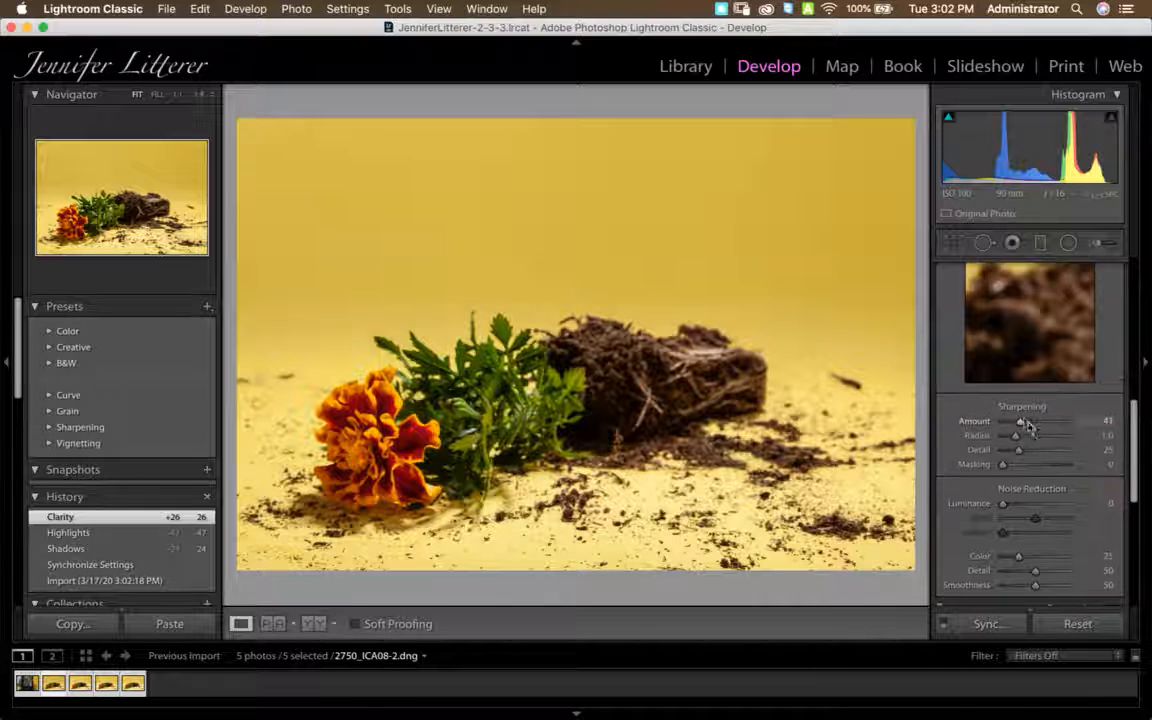
pyautogui.moveTo(1020, 421); pyautogui.dragTo(1036, 421)
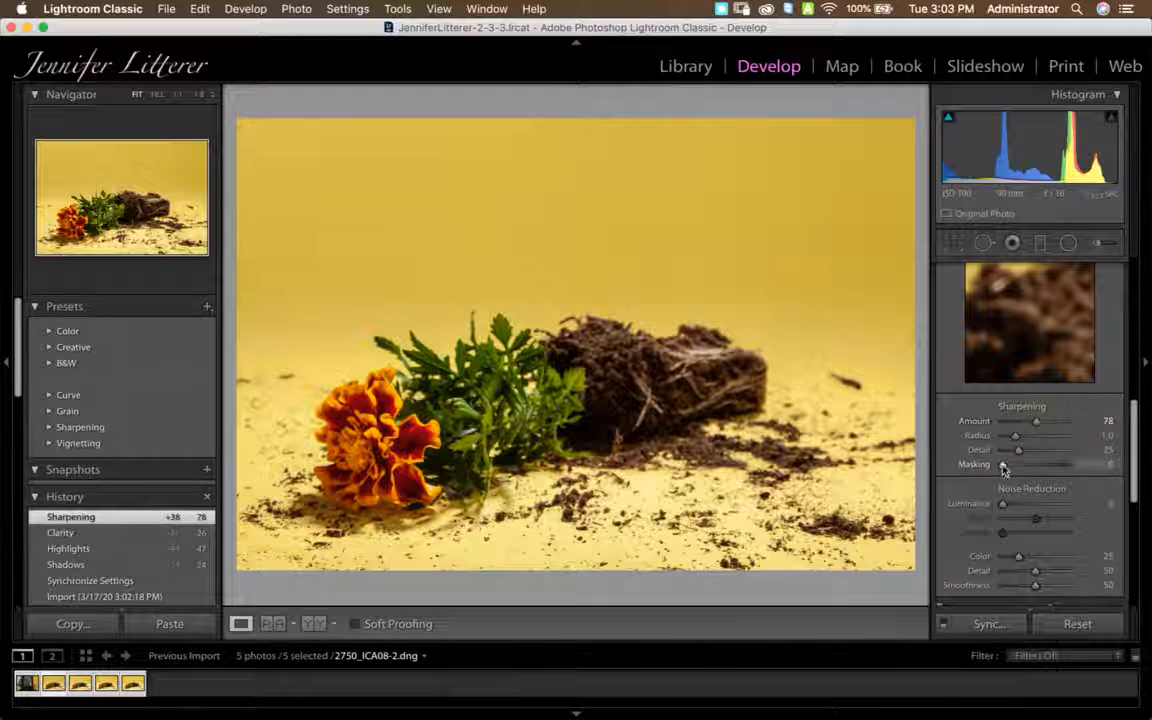
pyautogui.moveTo(1003, 465); pyautogui.dragTo(1019, 464)
# Enable chromatic aberration removal and lens profile corrections, and synchronize all the develop settings to the selected photos
pyautogui.scroll(-5, 1030, 480)
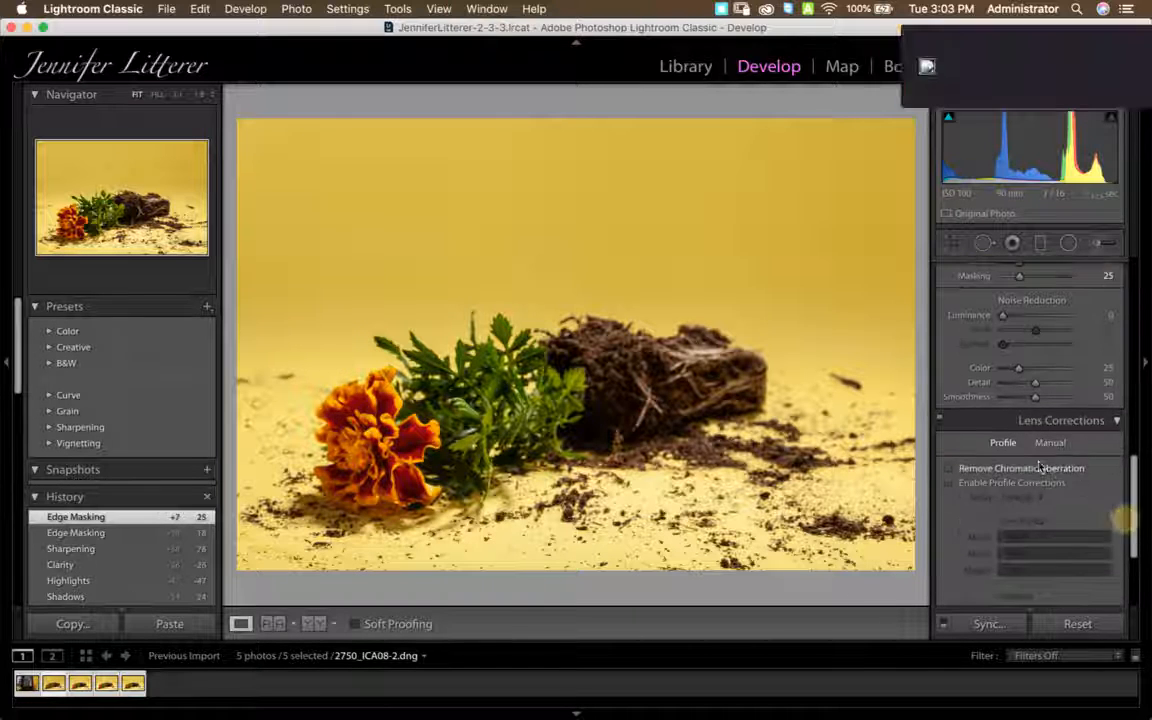
pyautogui.click(1022, 468)
pyautogui.click(1012, 484)
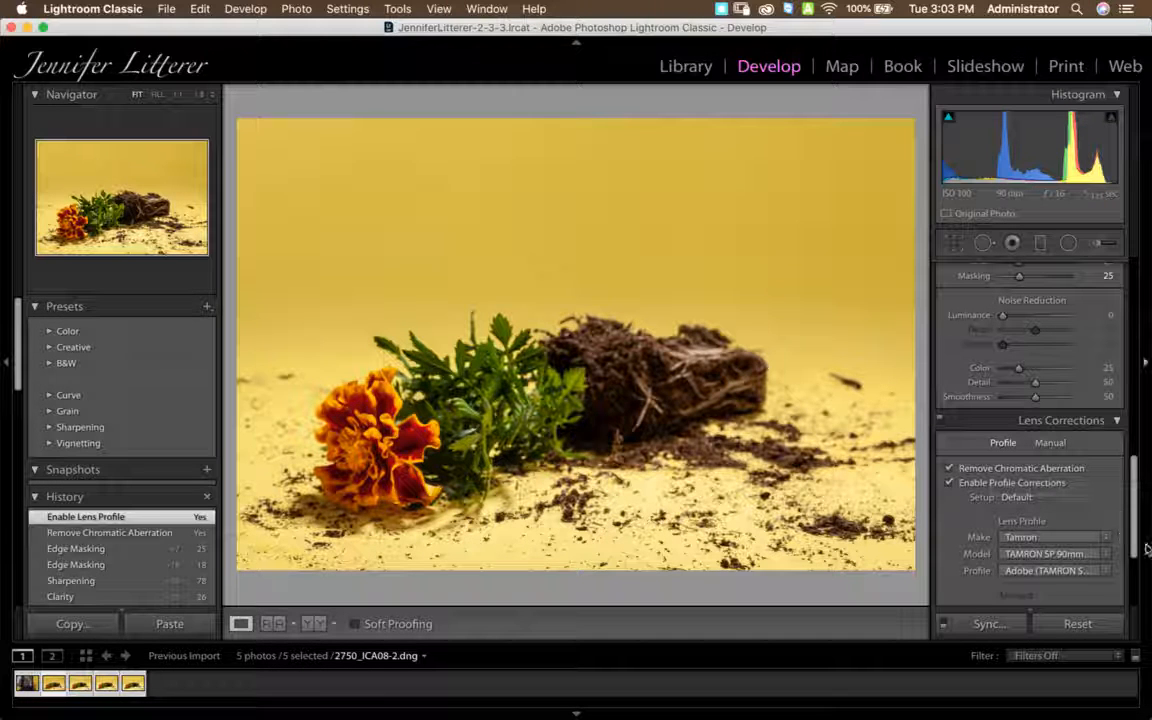
pyautogui.click(988, 623)
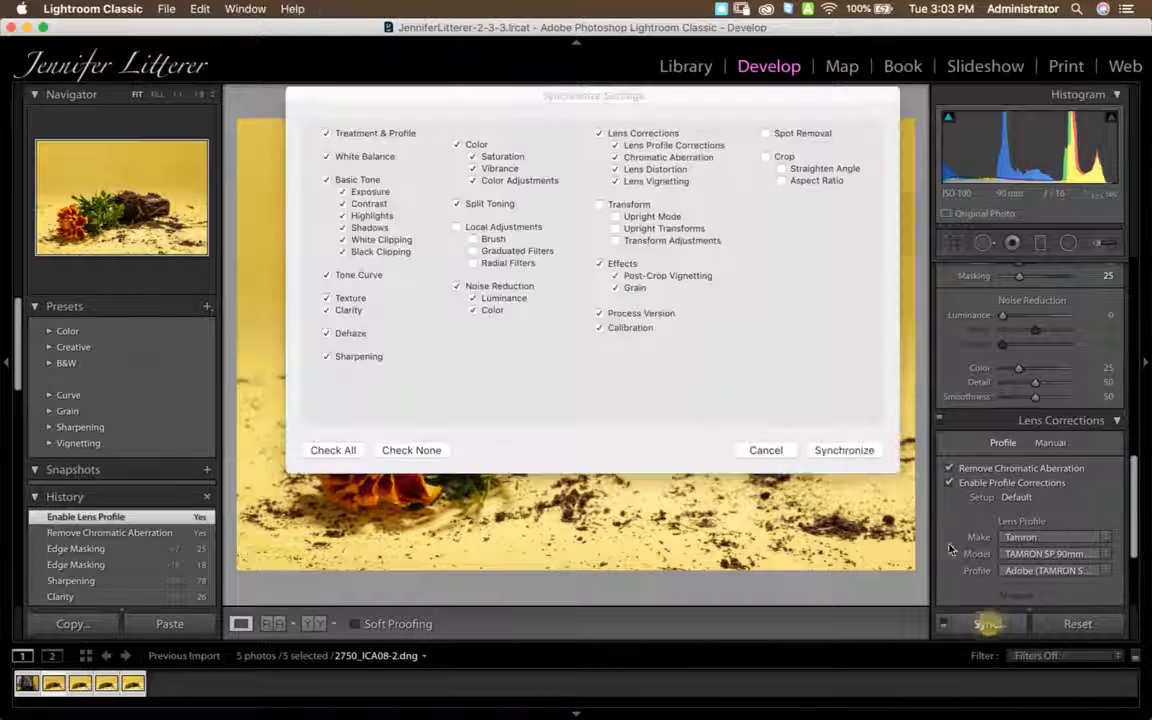
pyautogui.click(872, 453)
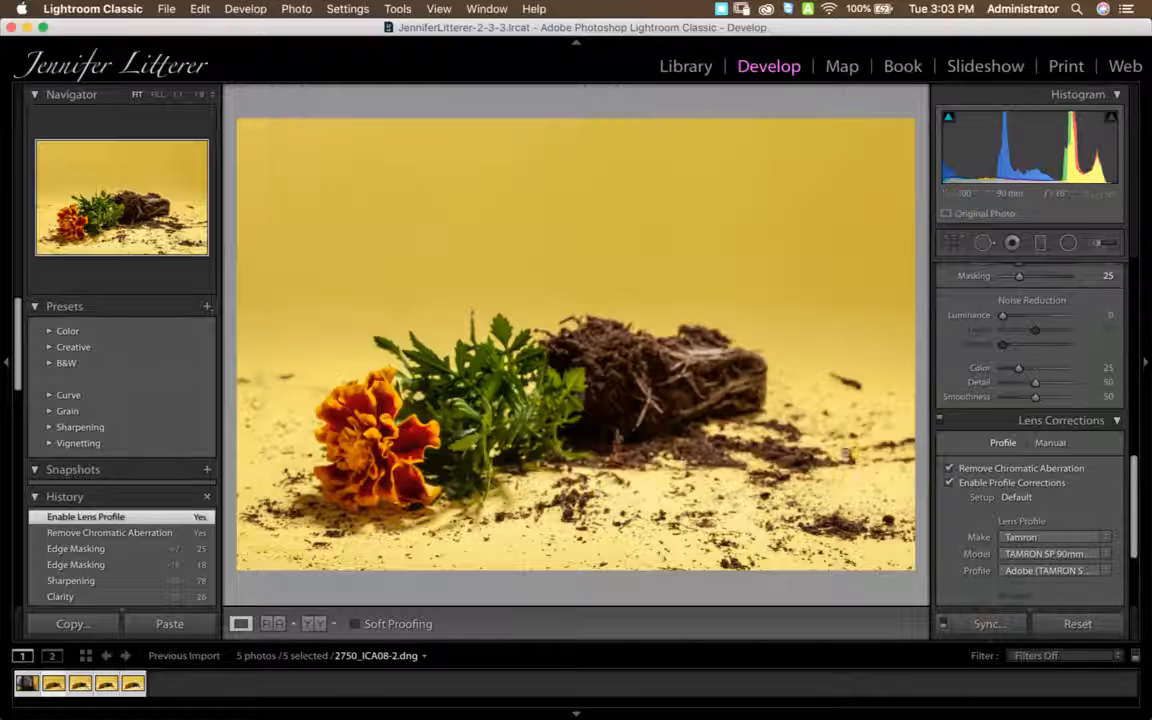
# Select the four flower photos, 2750_ICA08-2.dng to 2750_ICA08-5.dng, and open them as layers in Photoshop
pyautogui.click(133, 683)
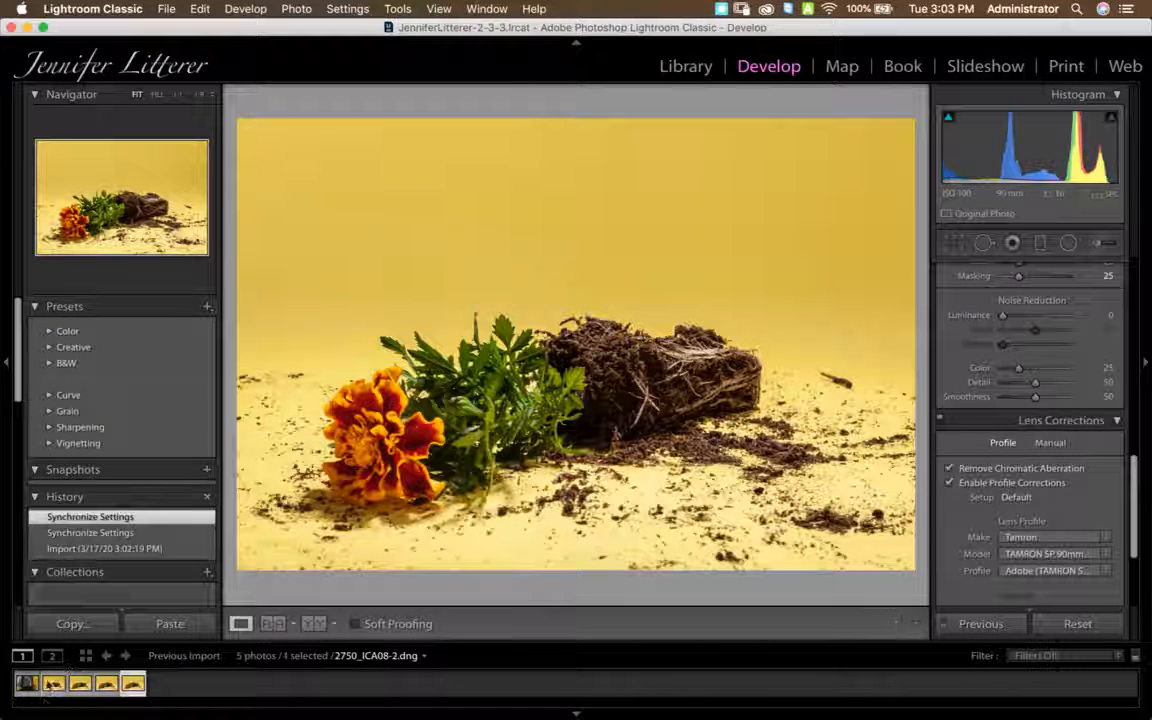
pyautogui.keyDown('shift'); pyautogui.click(52, 684); pyautogui.keyUp('shift')
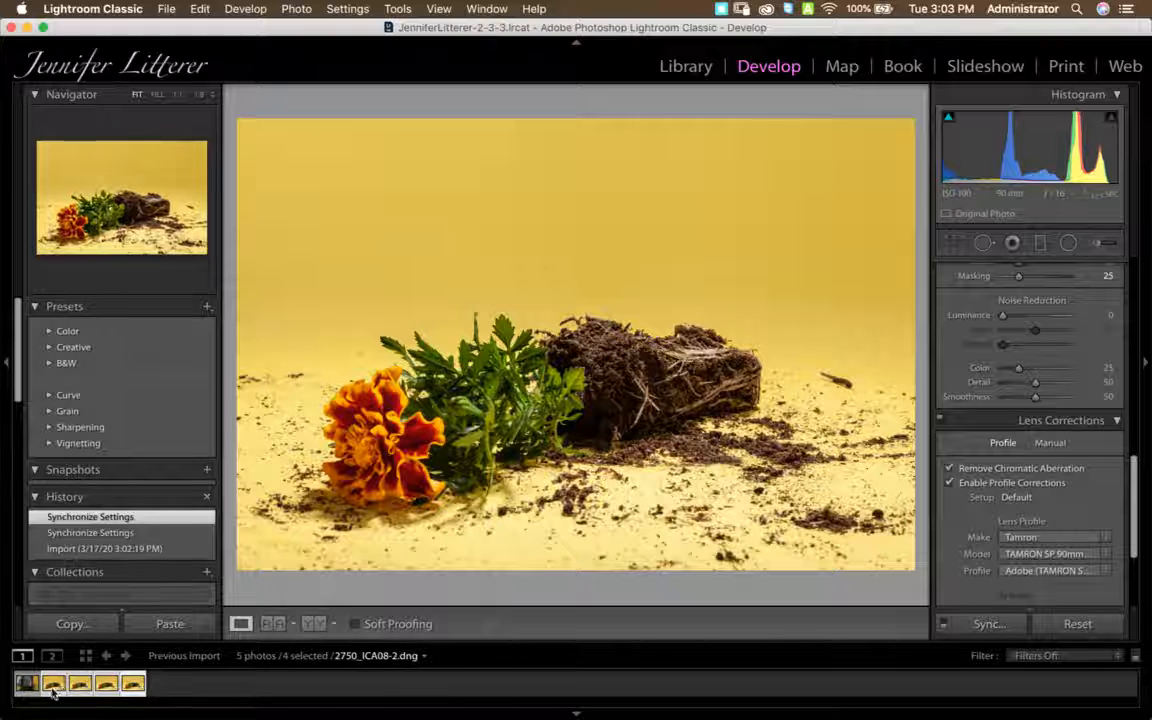
pyautogui.rightClick(53, 692)
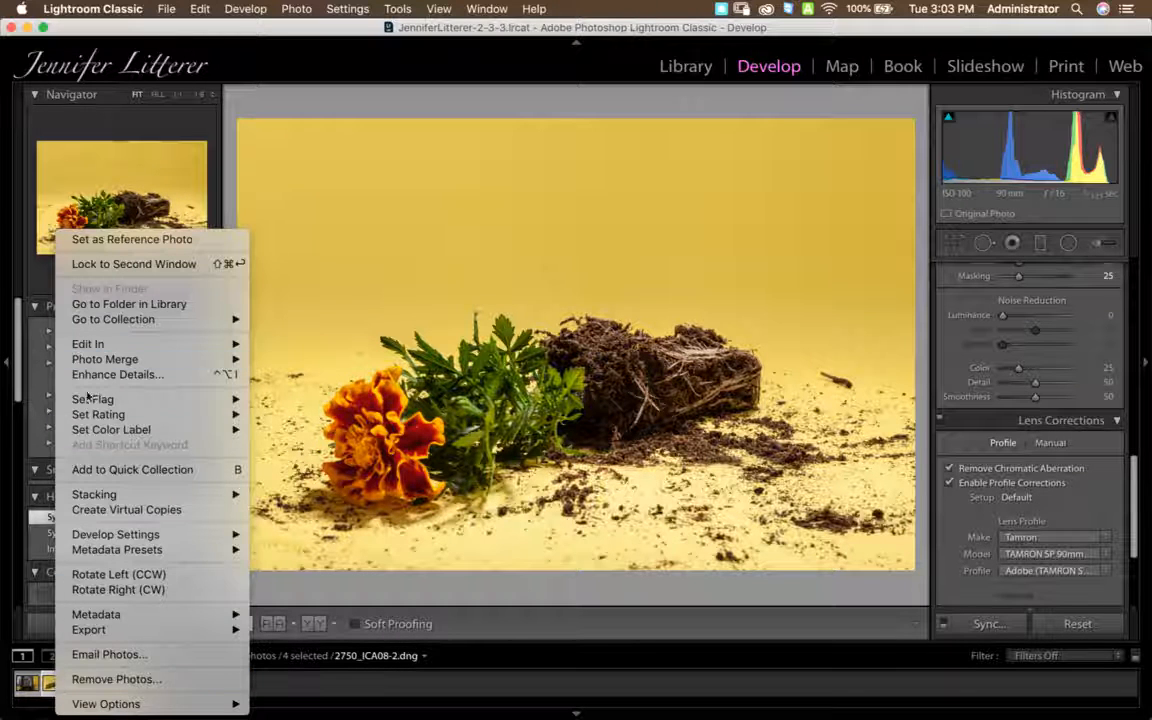
pyautogui.moveTo(182, 348)
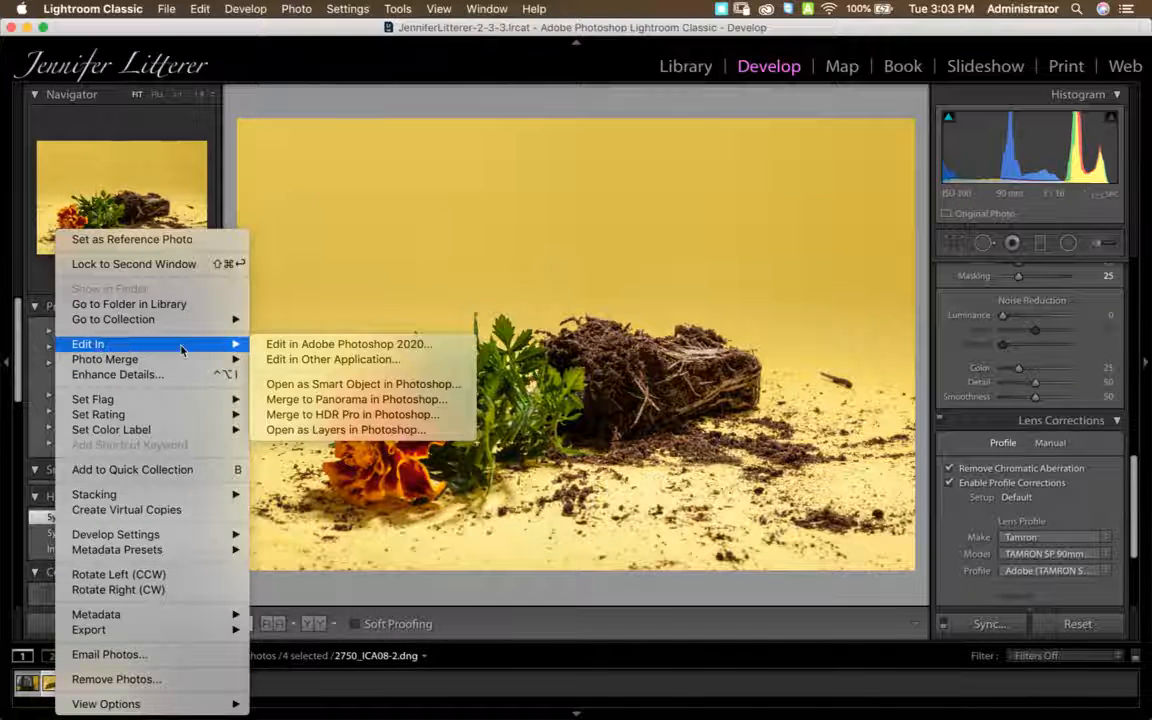
pyautogui.click(303, 432)
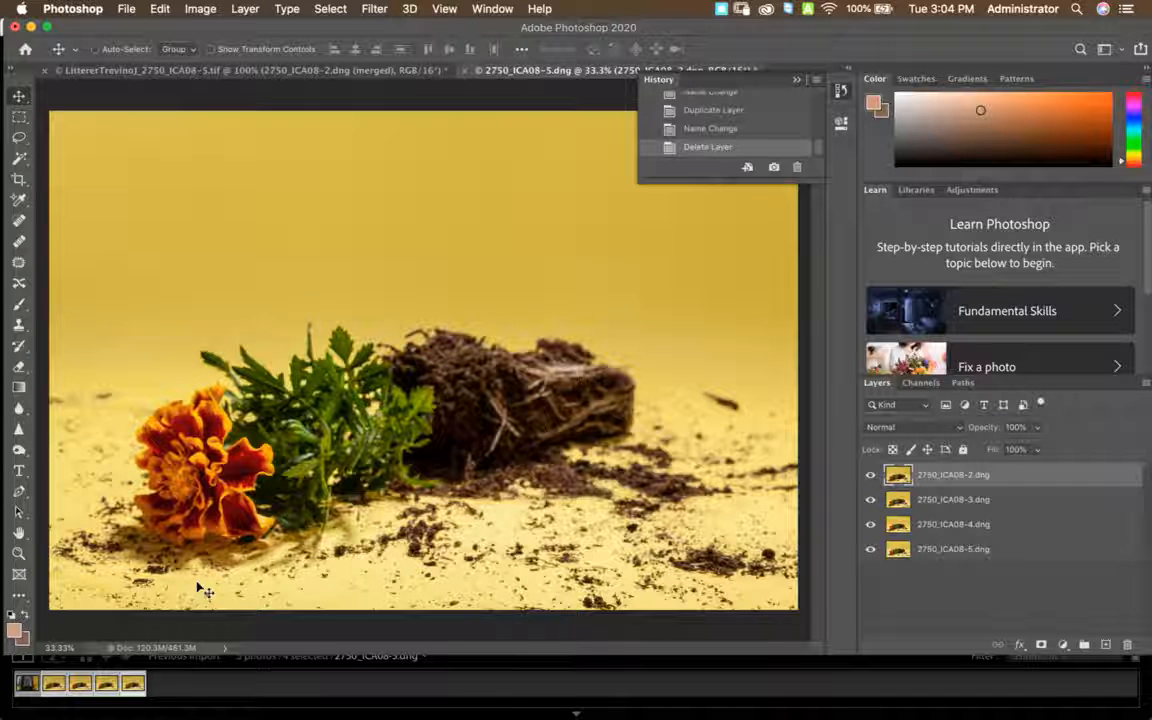
# In Lightroom, select only the 2750_ICA08-5.dng photo and open it as a smart object in Photoshop
pyautogui.click(134, 686)
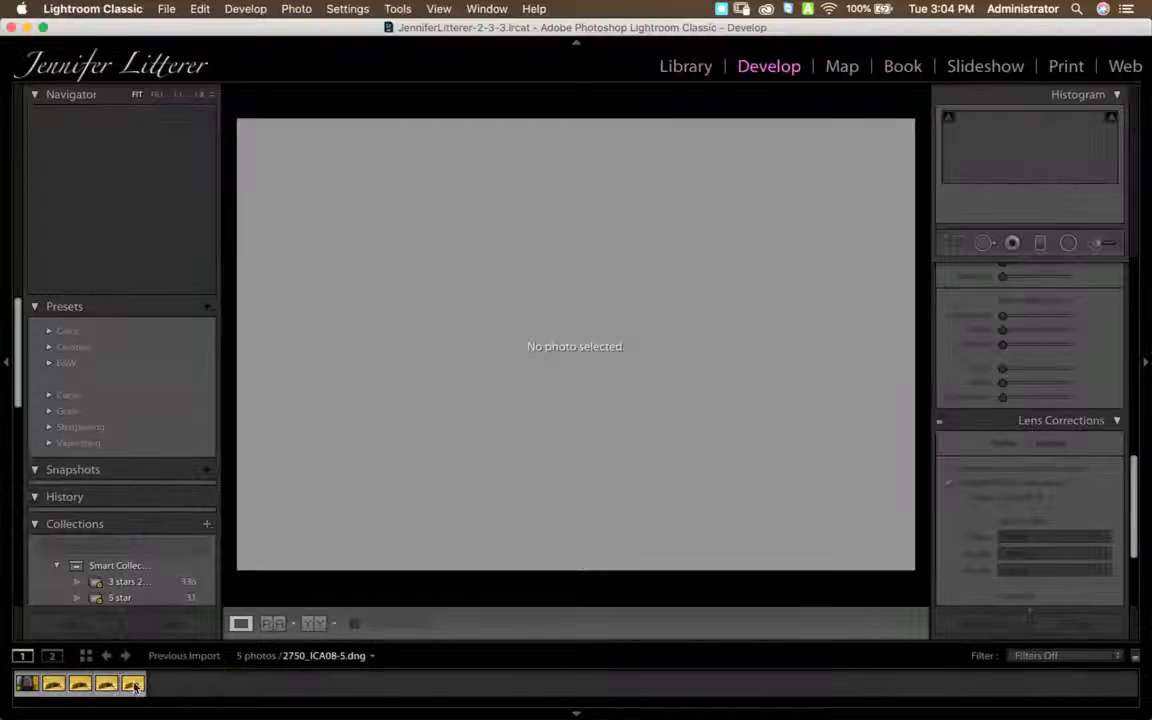
pyautogui.click(134, 686)
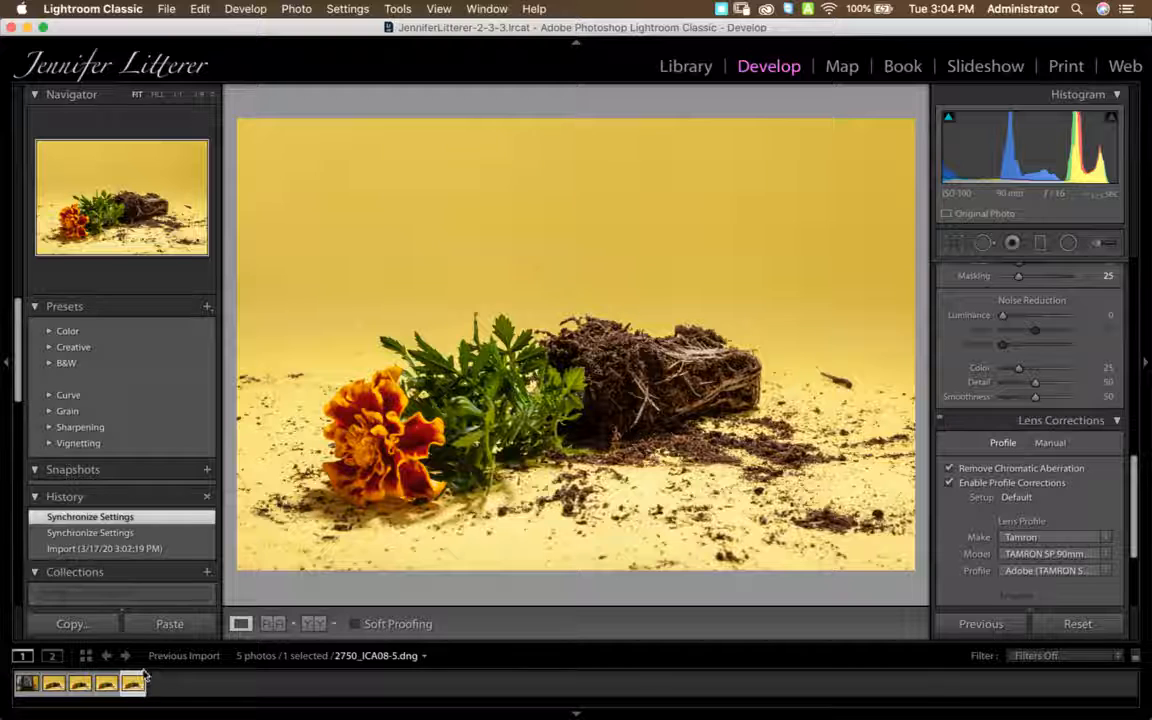
pyautogui.rightClick(134, 683)
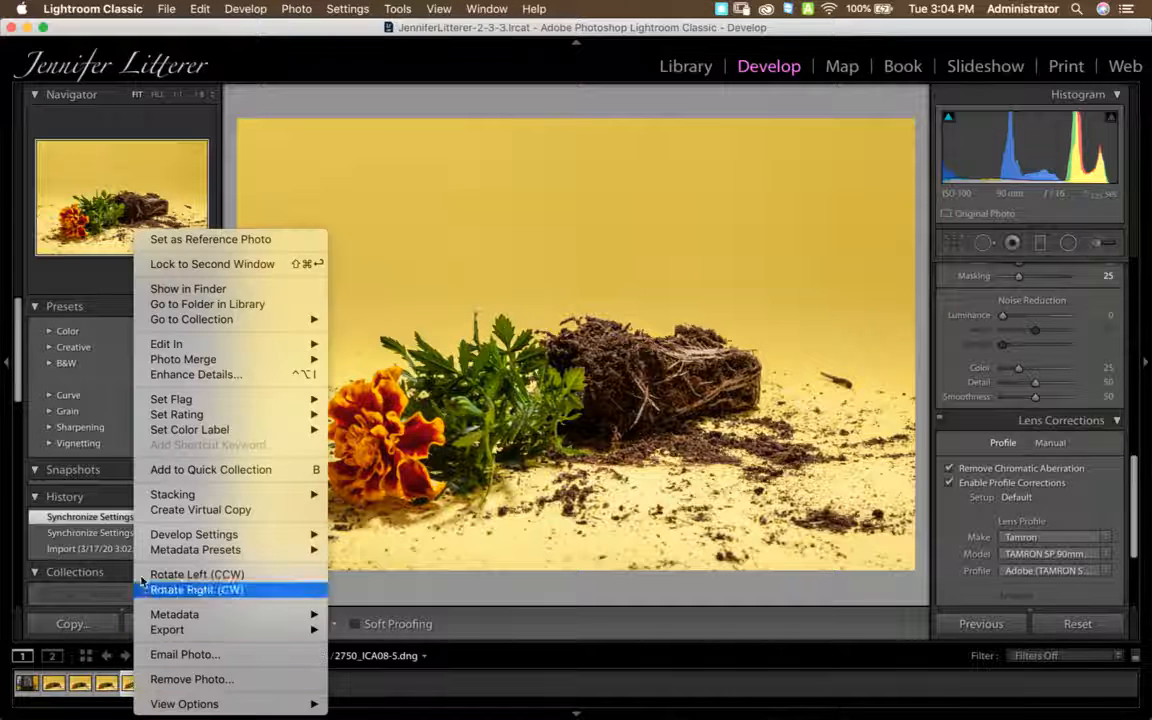
pyautogui.click(411, 378)
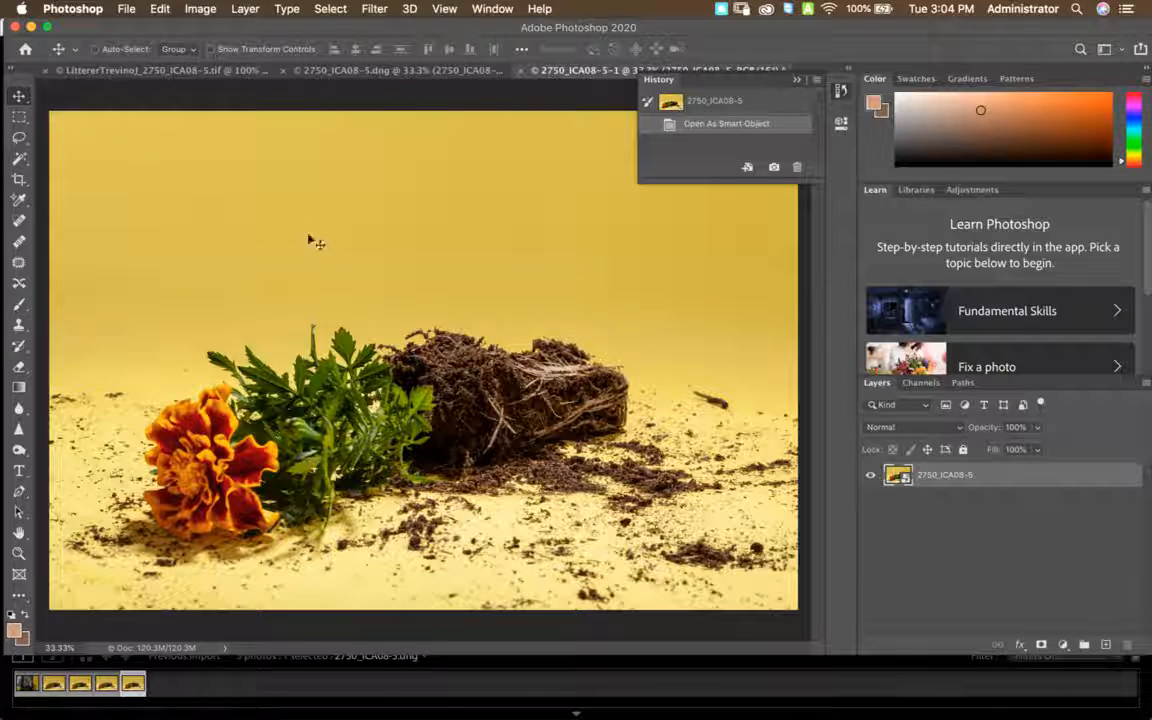
# Copy the 2750_ICA08-5 smart object into the layered 2750_ICA08-5.dng document and place it, hidden, beneath all other layers
pyautogui.moveTo(898, 475); pyautogui.dragTo(468, 363)
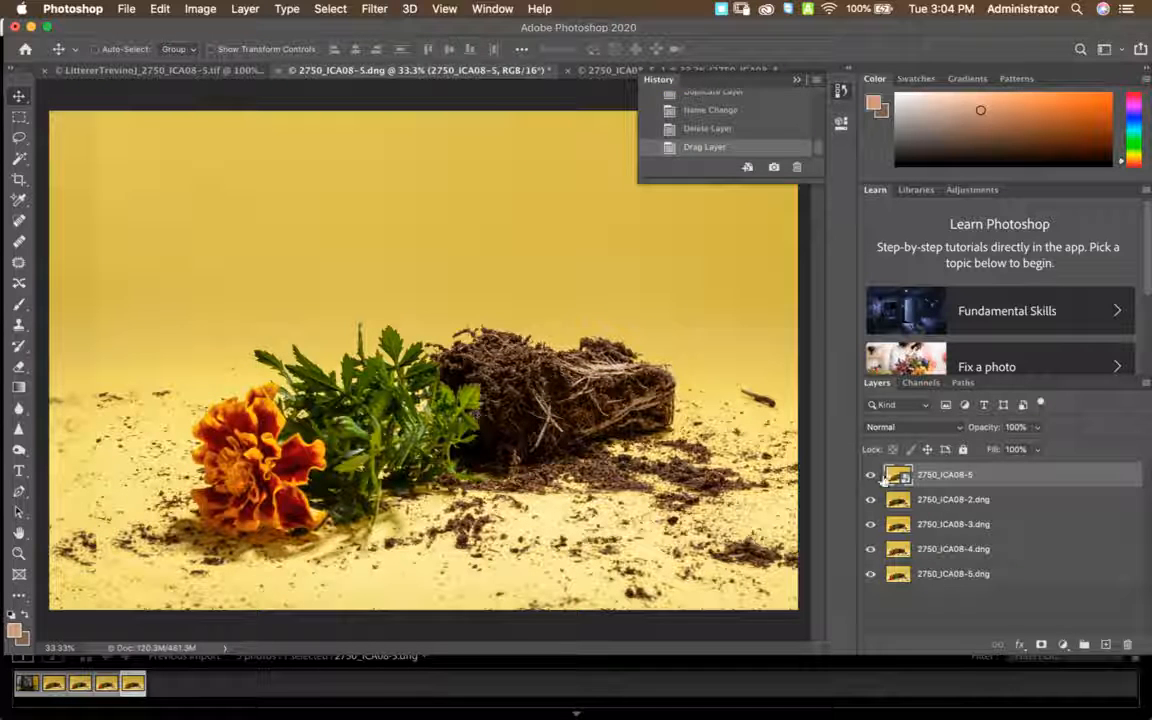
pyautogui.moveTo(510, 405); pyautogui.dragTo(515, 437)
pyautogui.moveTo(945, 474); pyautogui.dragTo(946, 590)
pyautogui.click(870, 576)
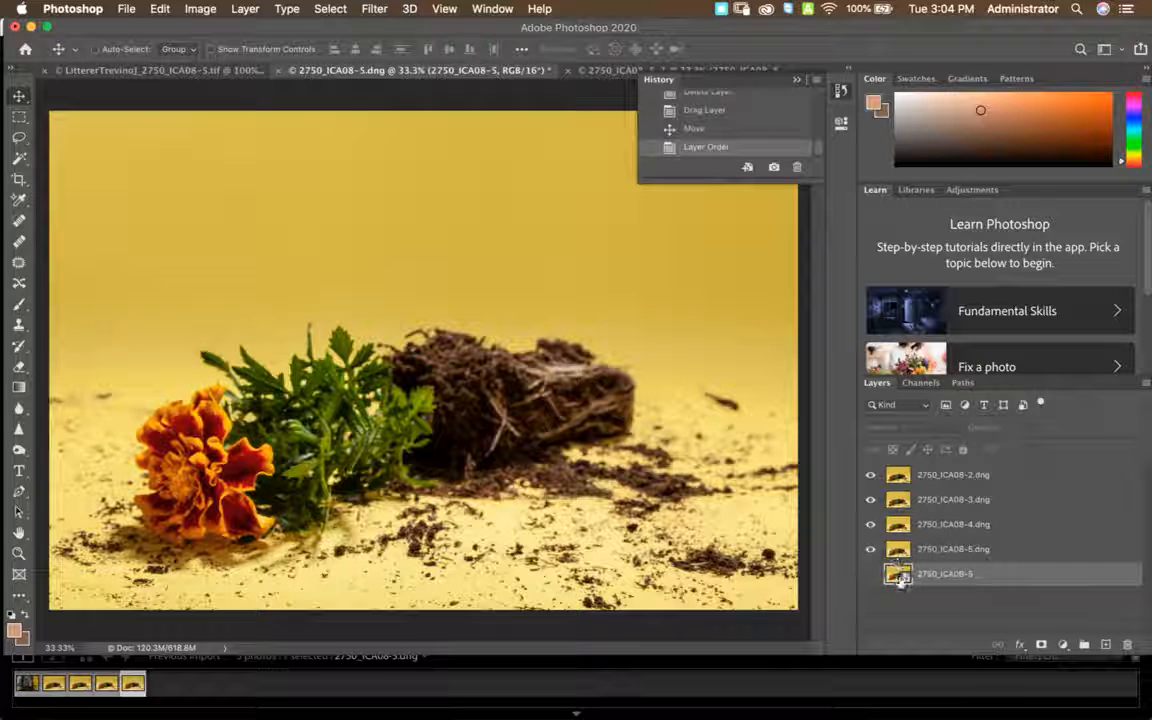
# Turn the 2750_ICA08-2.dng, -3.dng and -4.dng layers off and on again to compare how the photos line up
pyautogui.click(975, 475)
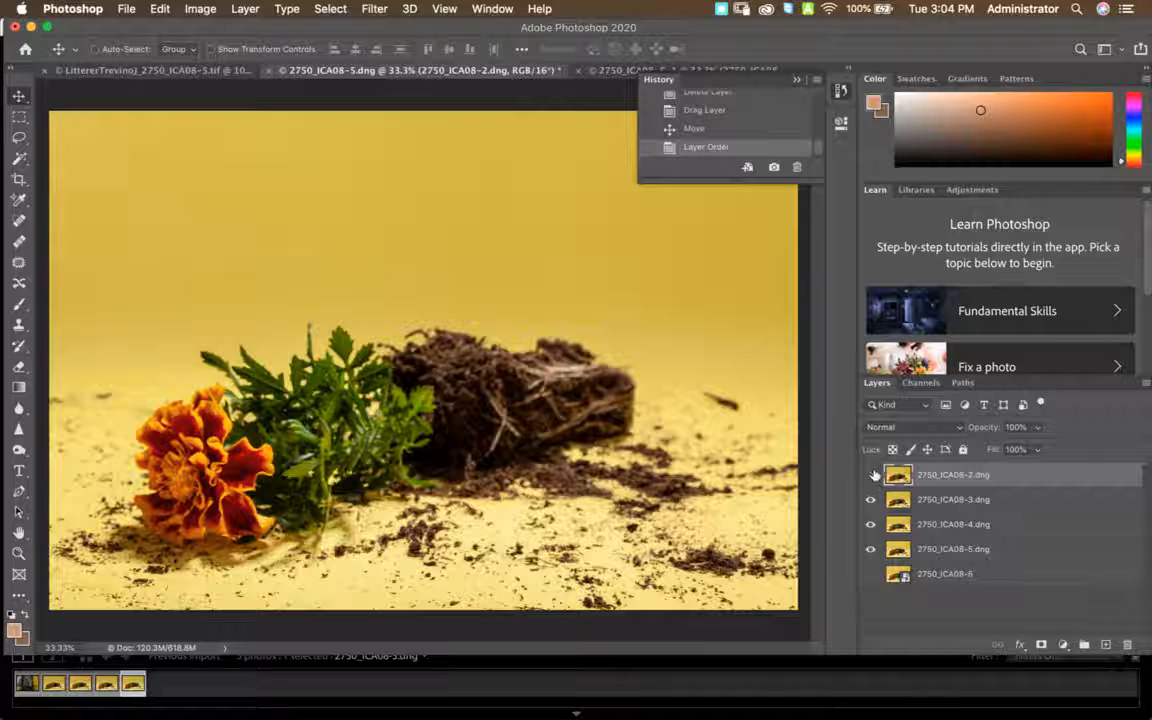
pyautogui.click(872, 475)
pyautogui.click(870, 499)
pyautogui.click(870, 524)
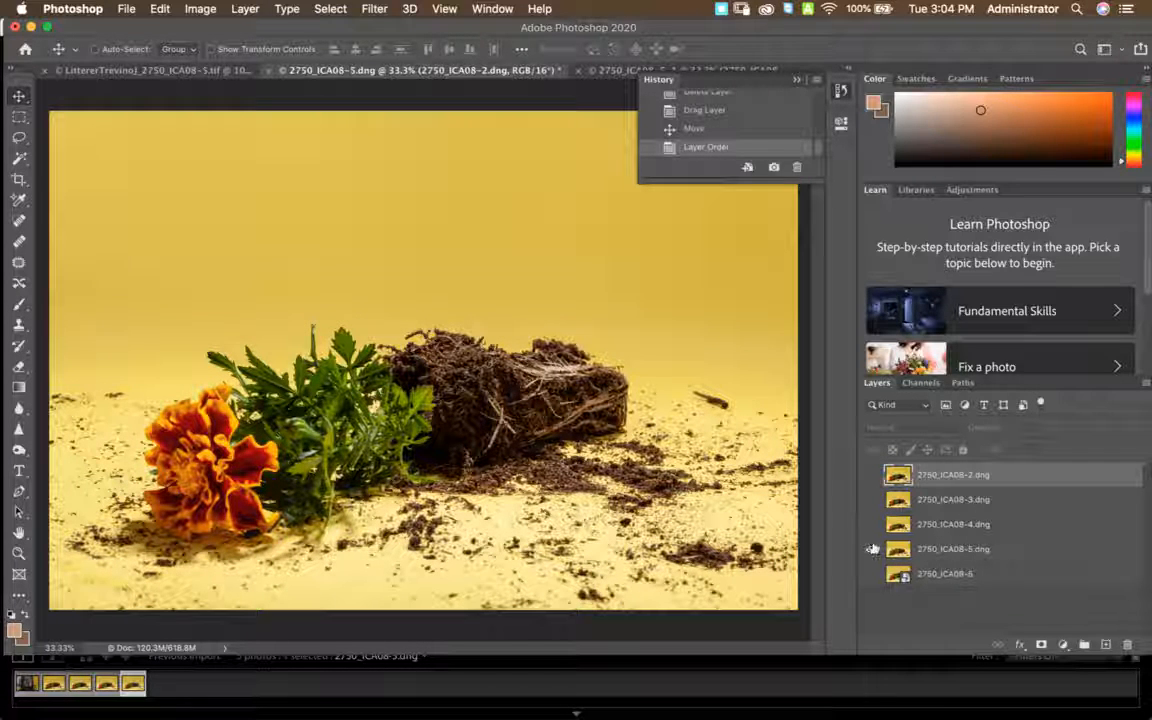
pyautogui.click(870, 524)
pyautogui.click(870, 499)
pyautogui.click(870, 475)
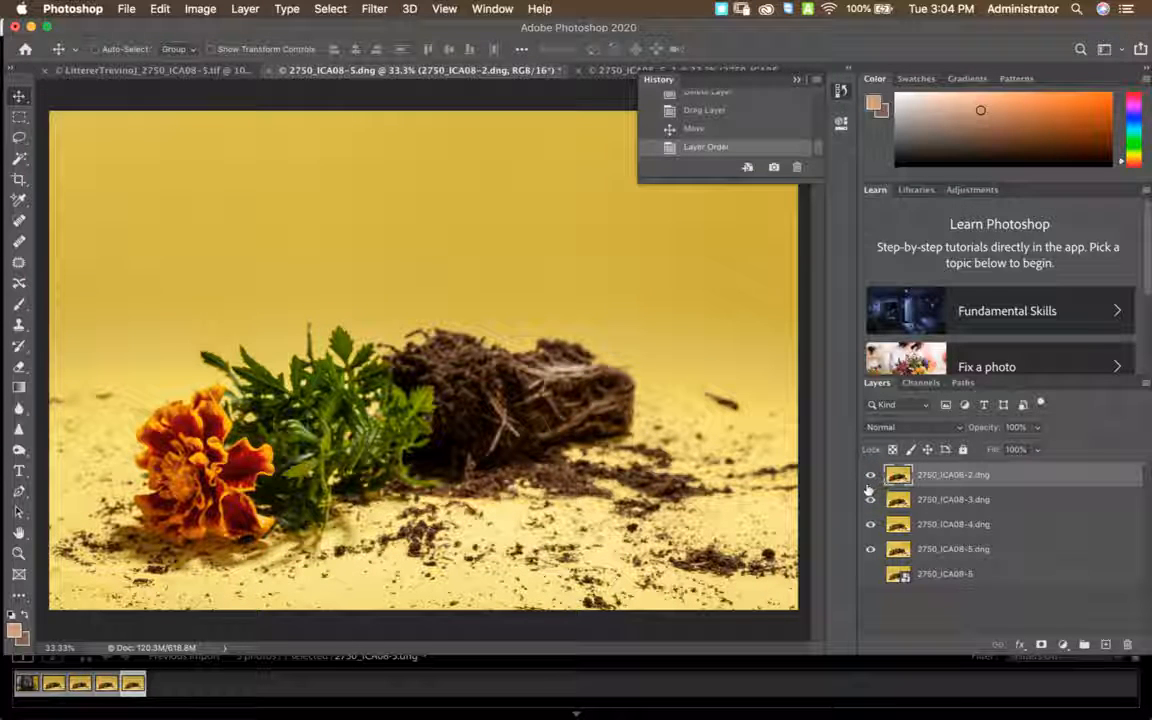
# Hide the 2750_ICA08-2.dng and 2750_ICA08-3.dng layers and toggle 2750_ICA08-4.dng to compare it with 2750_ICA08-5.dng
pyautogui.click(870, 476)
pyautogui.click(870, 499)
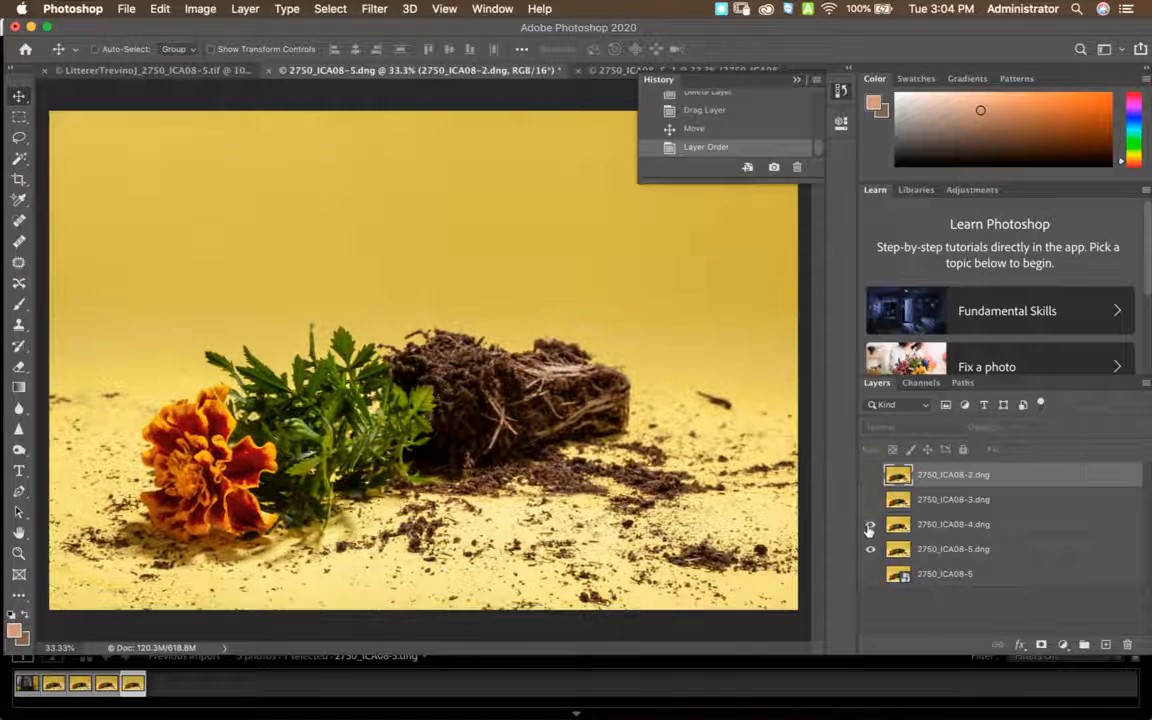
pyautogui.click(870, 525)
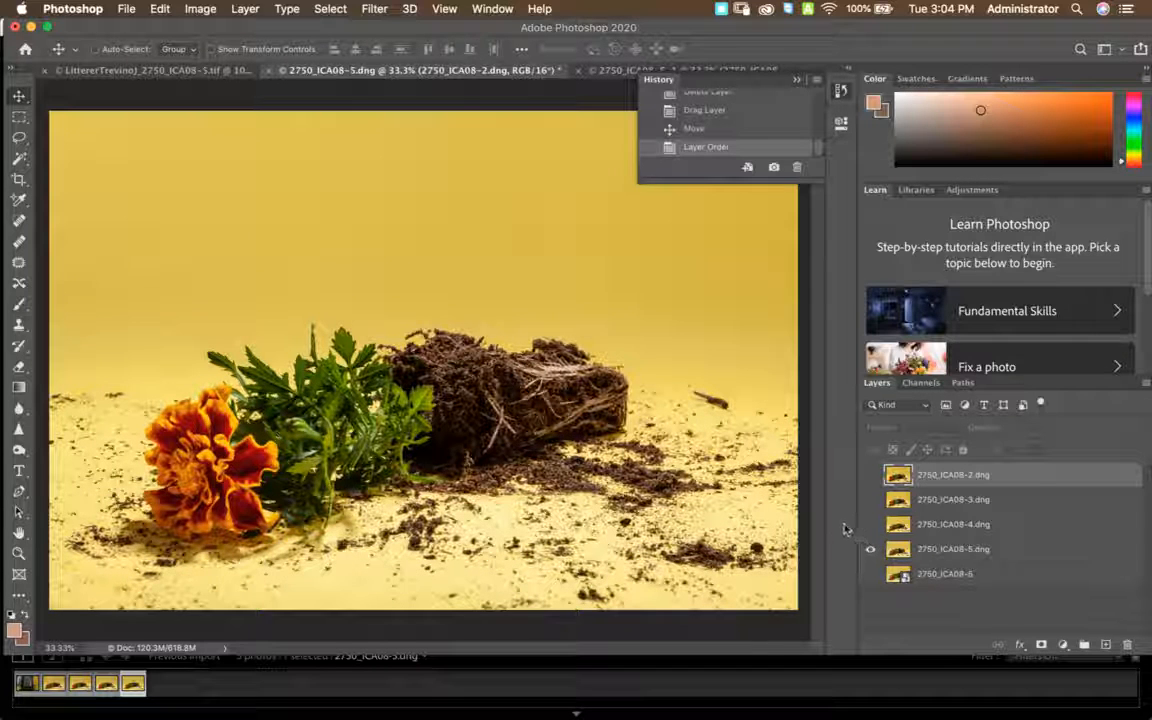
pyautogui.click(870, 525)
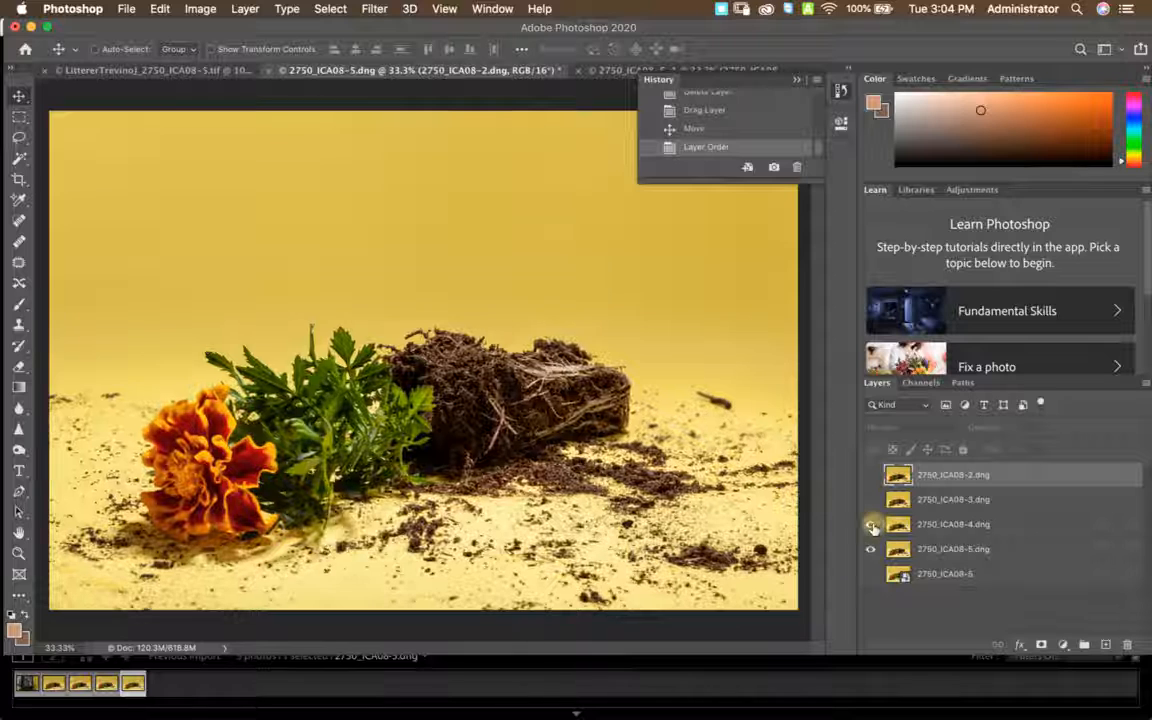
pyautogui.click(870, 525)
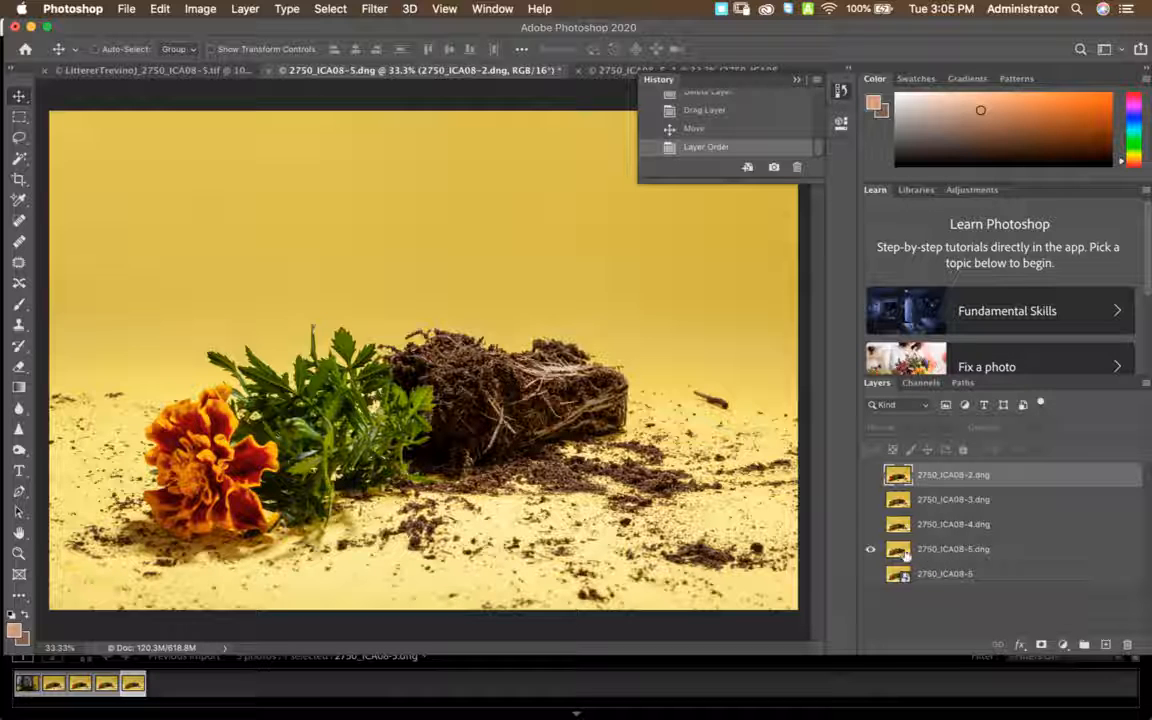
# Show and select the 2750_ICA08-4.dng layer and lower its opacity to 54%
pyautogui.click(869, 525)
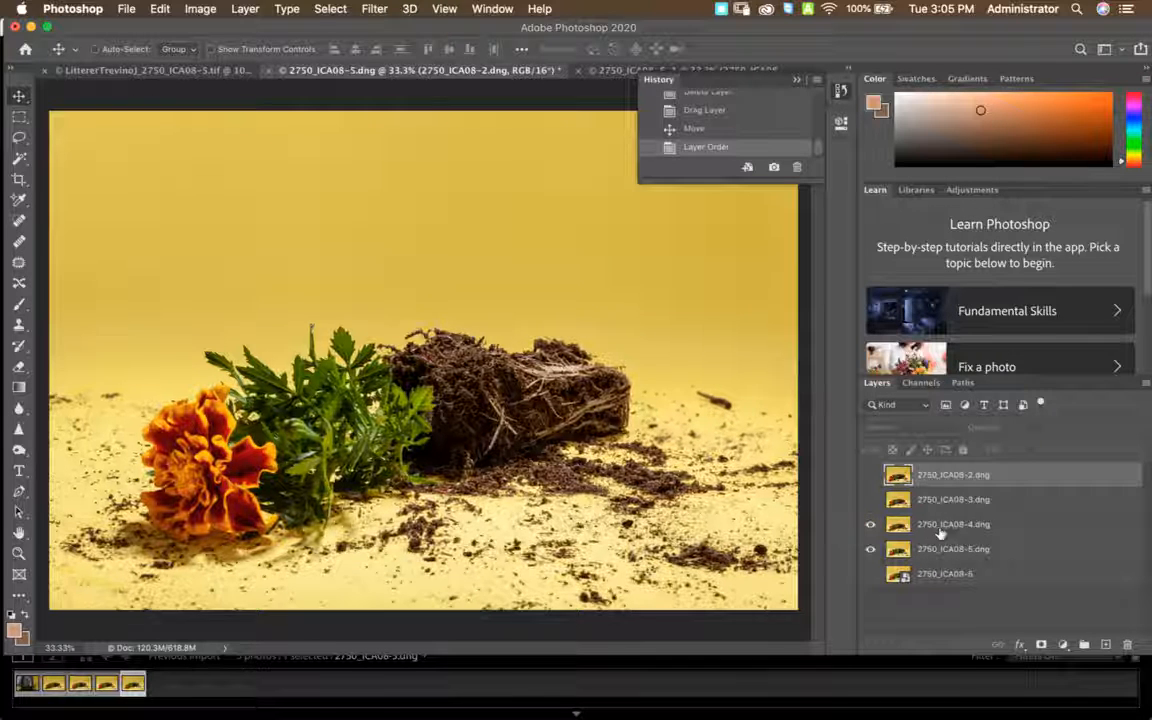
pyautogui.click(900, 525)
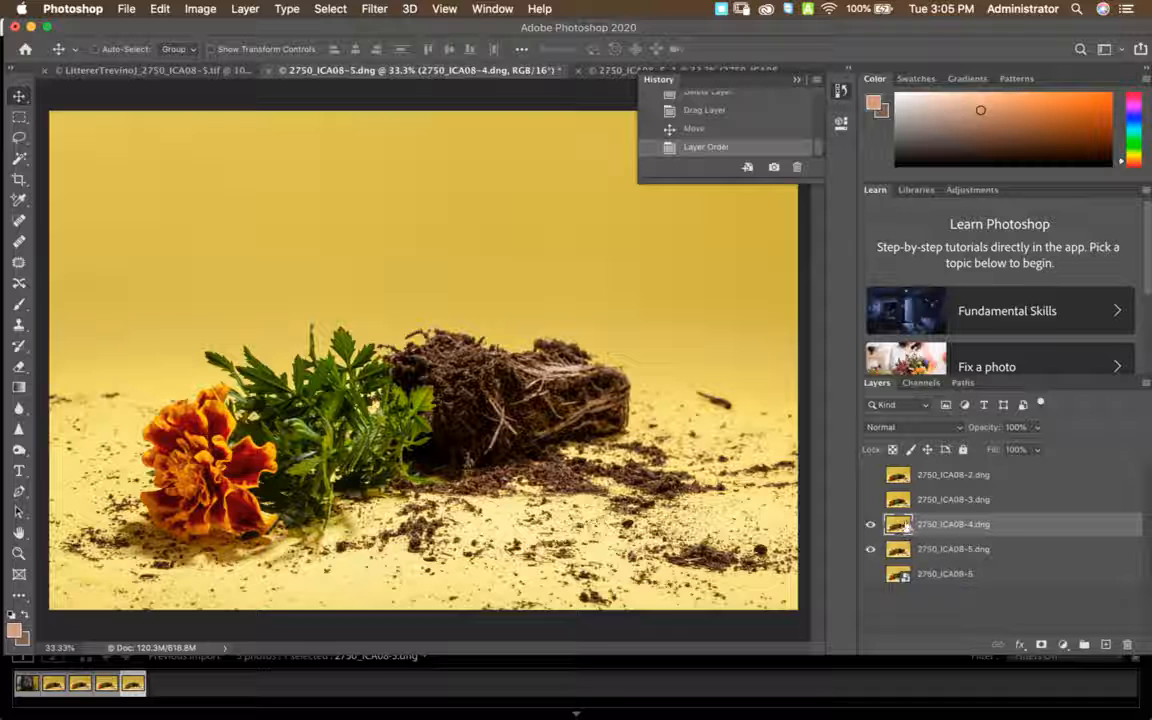
pyautogui.click(1037, 427)
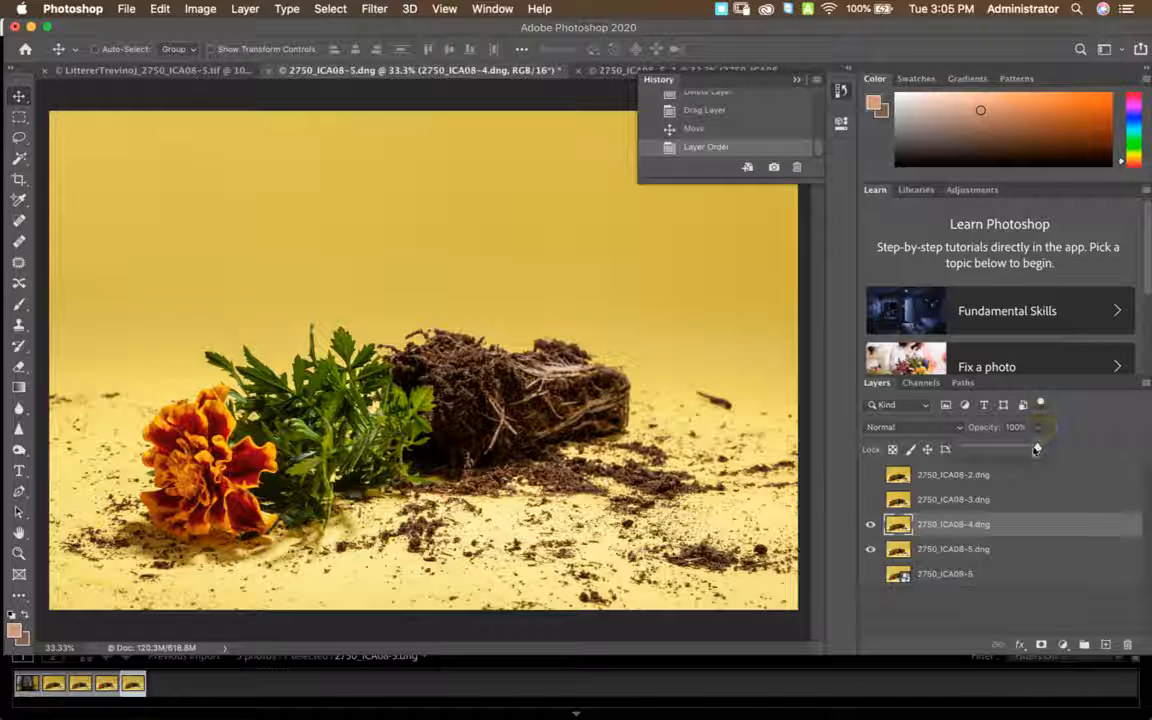
pyautogui.moveTo(1037, 440); pyautogui.dragTo(1003, 449)
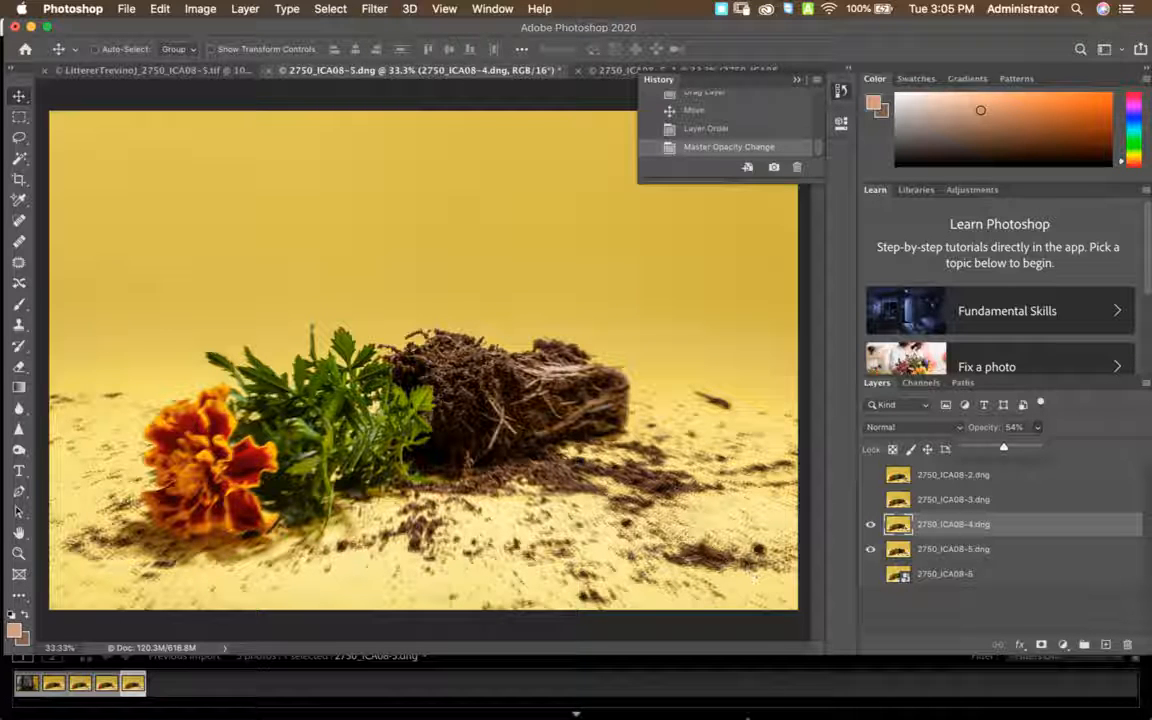
# Switch to Word, write the note "Command T" in the blank document, and return to Photoshop
pyautogui.click(812, 688)
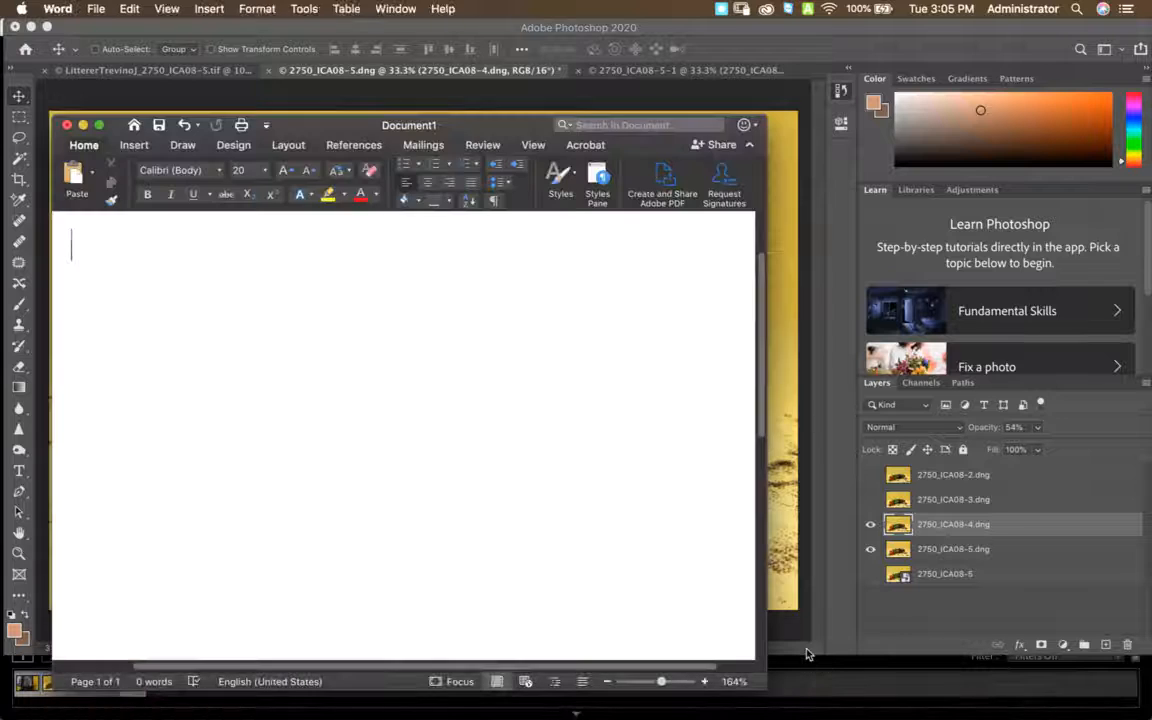
pyautogui.write('Command T')
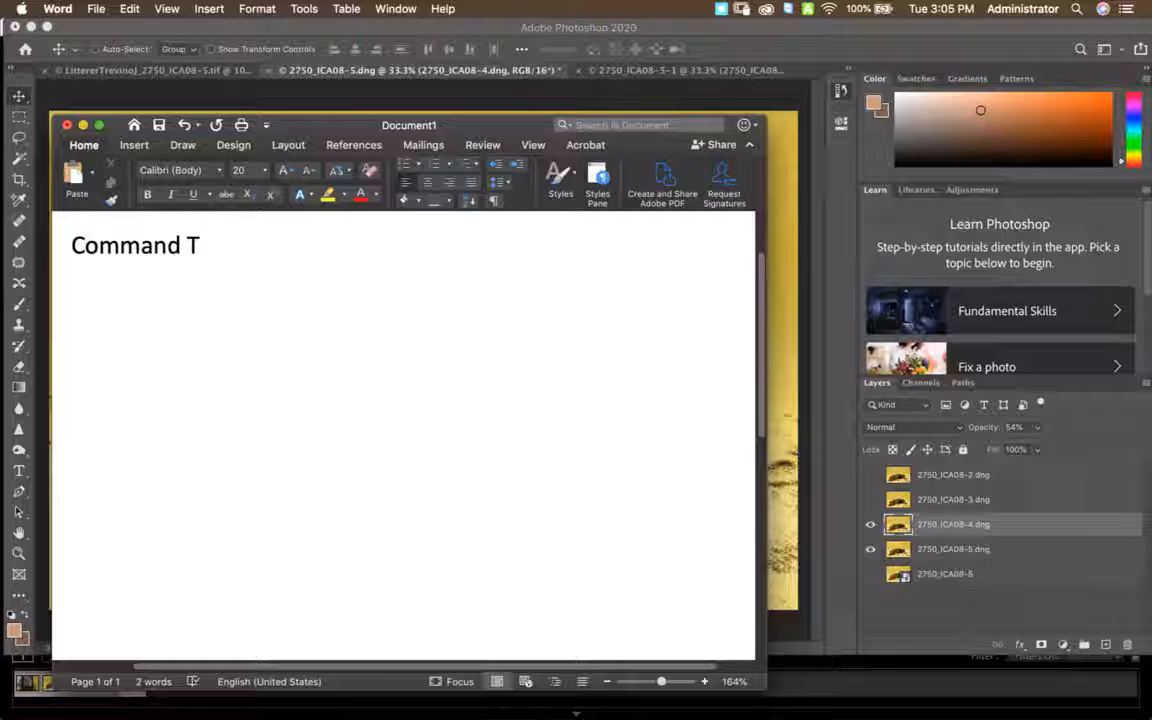
pyautogui.click(833, 512)
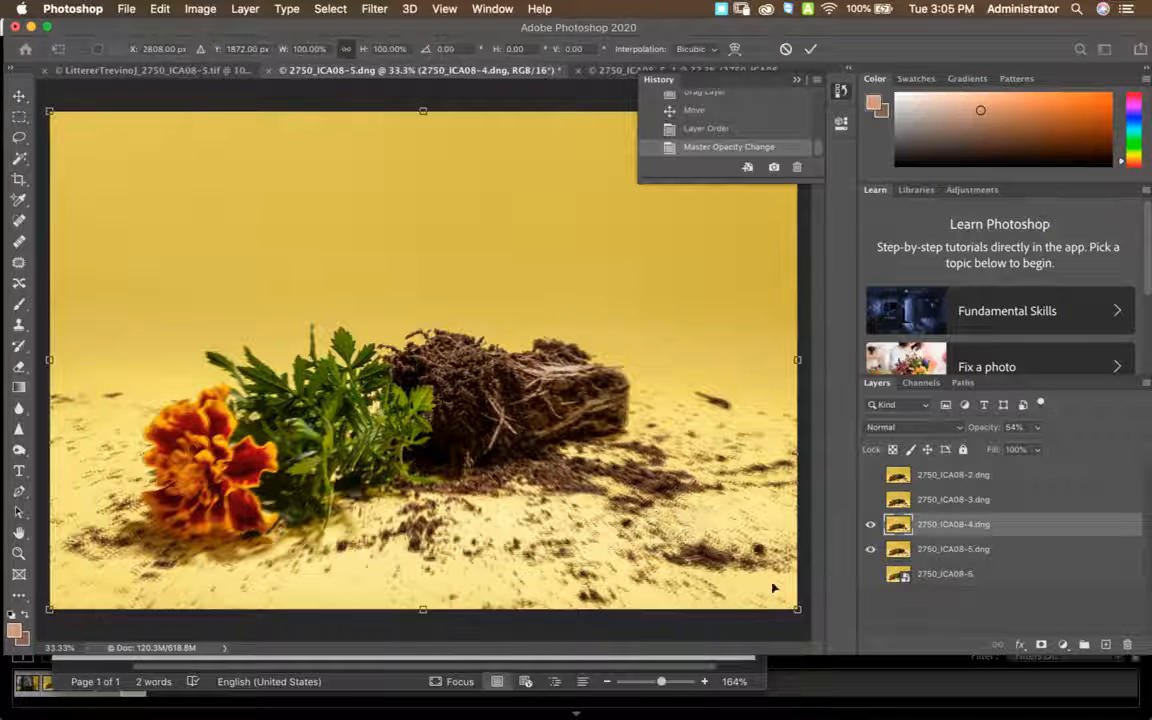
# Free-transform the 2750_ICA08-4.dng layer to 98.96% so it aligns with 2750_ICA08-5.dng, and restore its opacity to 100%
pyautogui.press('super+t')
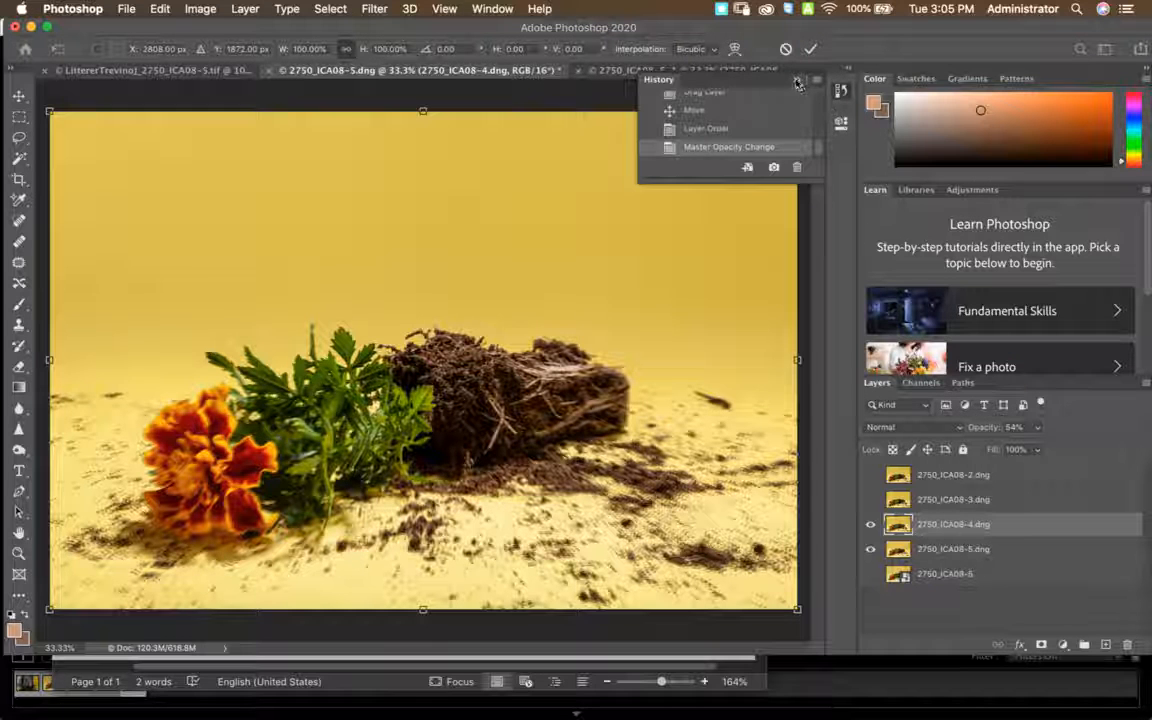
pyautogui.click(797, 82)
pyautogui.moveTo(797, 609); pyautogui.dragTo(793, 607)
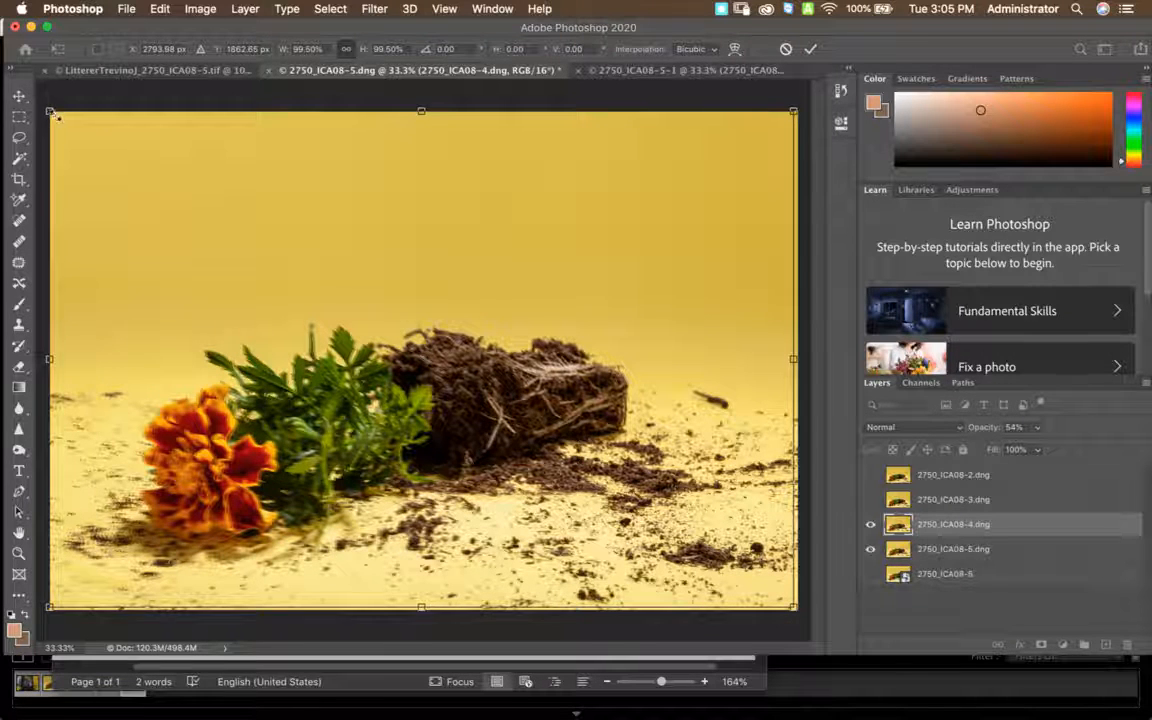
pyautogui.moveTo(55, 116); pyautogui.dragTo(55, 116)
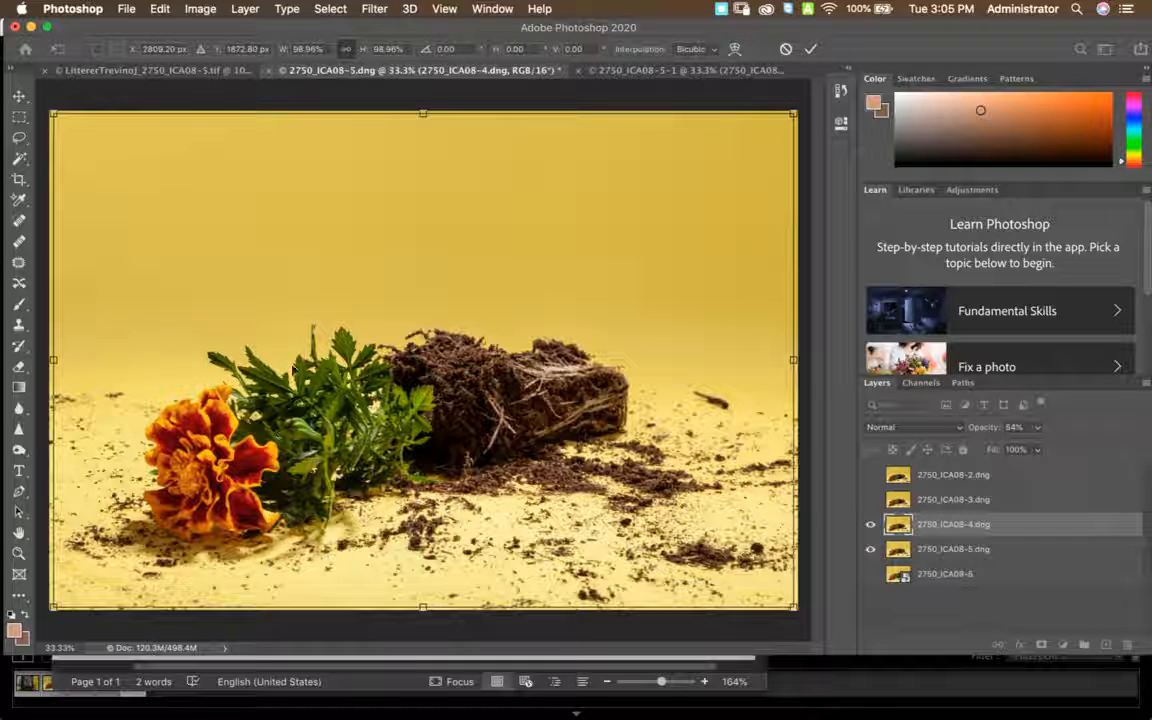
pyautogui.press('Return')
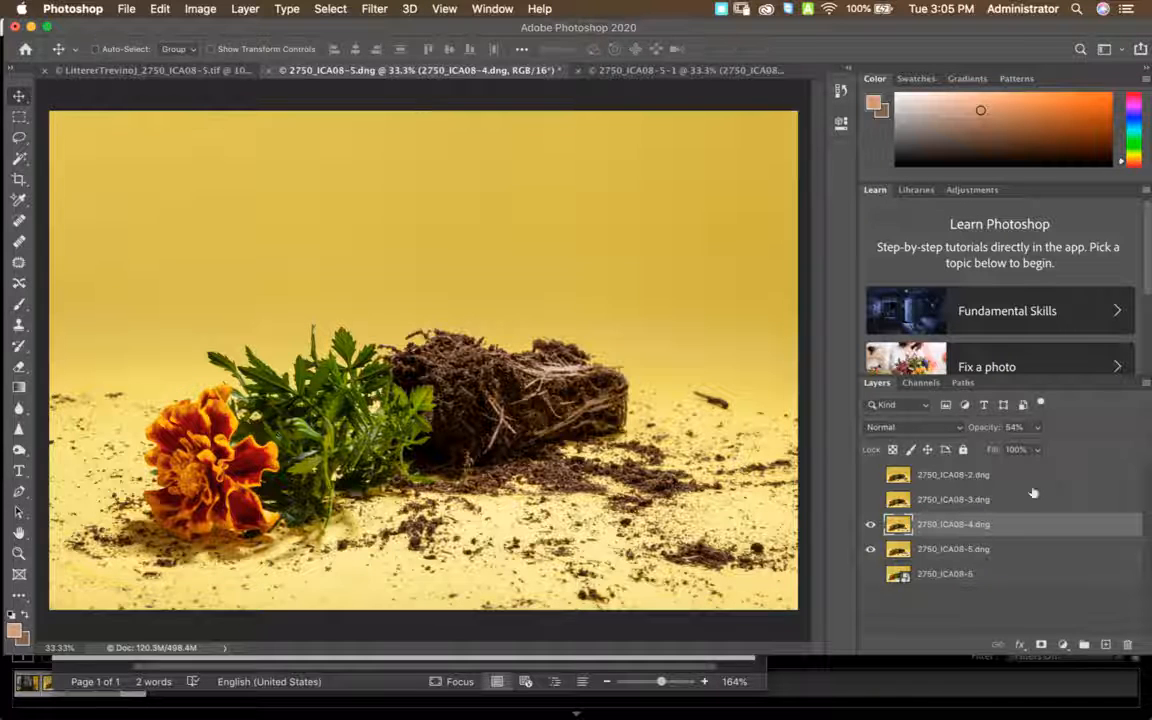
pyautogui.click(1037, 427)
pyautogui.moveTo(1035, 448); pyautogui.dragTo(1090, 455)
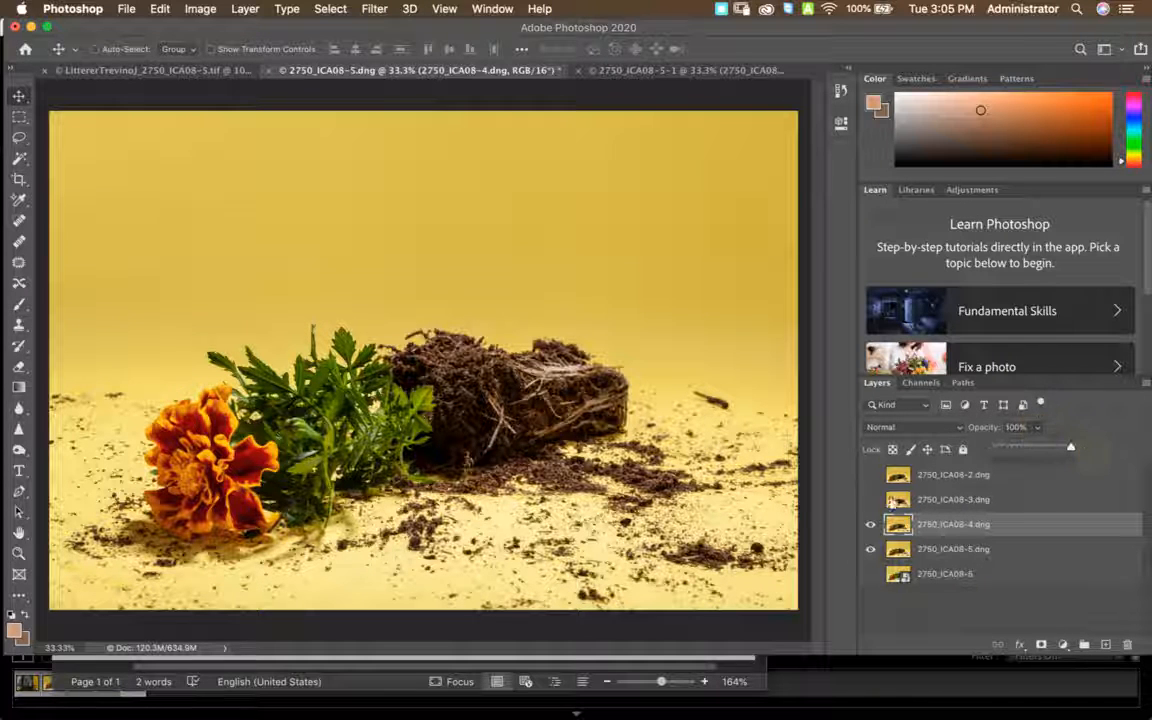
# Select and show the 2750_ICA08-3.dng layer and reduce its opacity to 52%
pyautogui.click(942, 500)
pyautogui.click(870, 500)
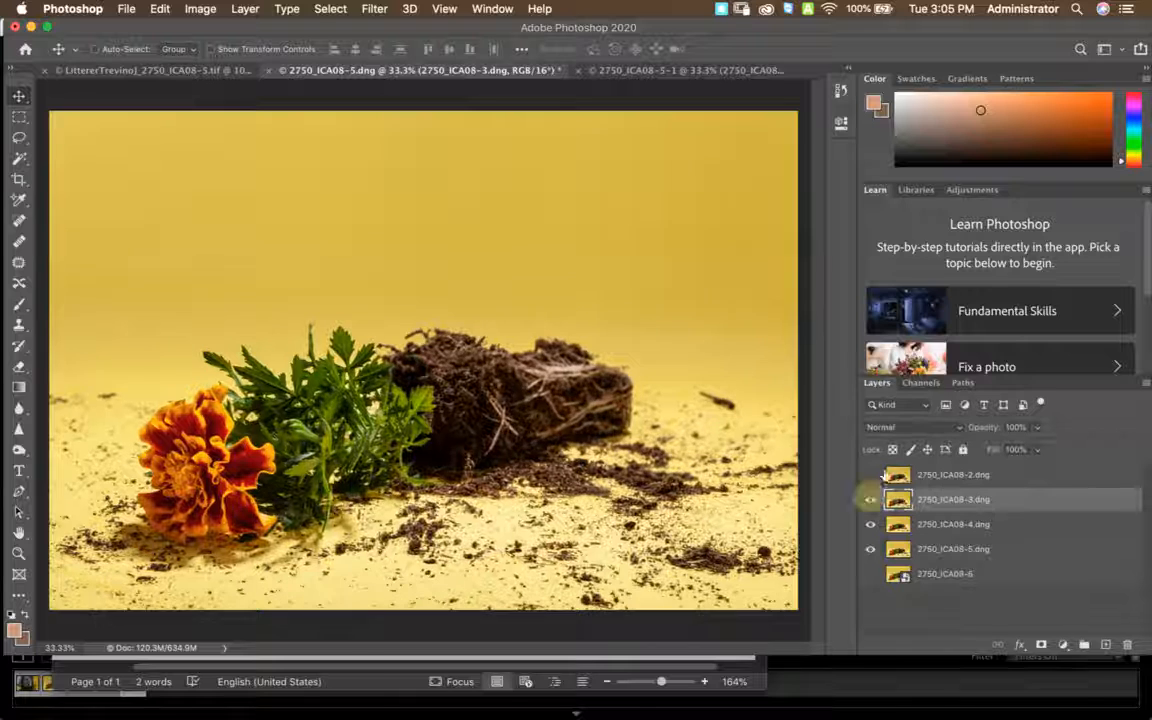
pyautogui.click(1037, 427)
pyautogui.moveTo(1040, 446); pyautogui.dragTo(1000, 443)
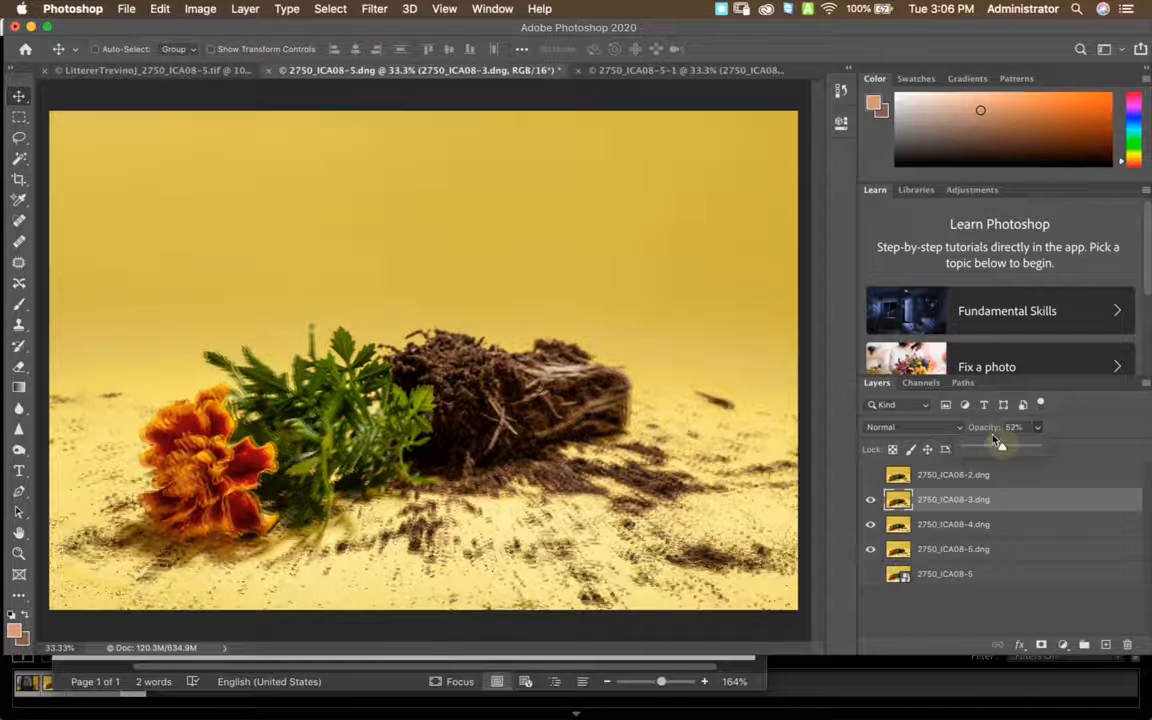
# Free-transform the 2750_ICA08-3.dng layer to 97.99% to match the layers beneath, and set its opacity back to 100%
pyautogui.press('super+t')
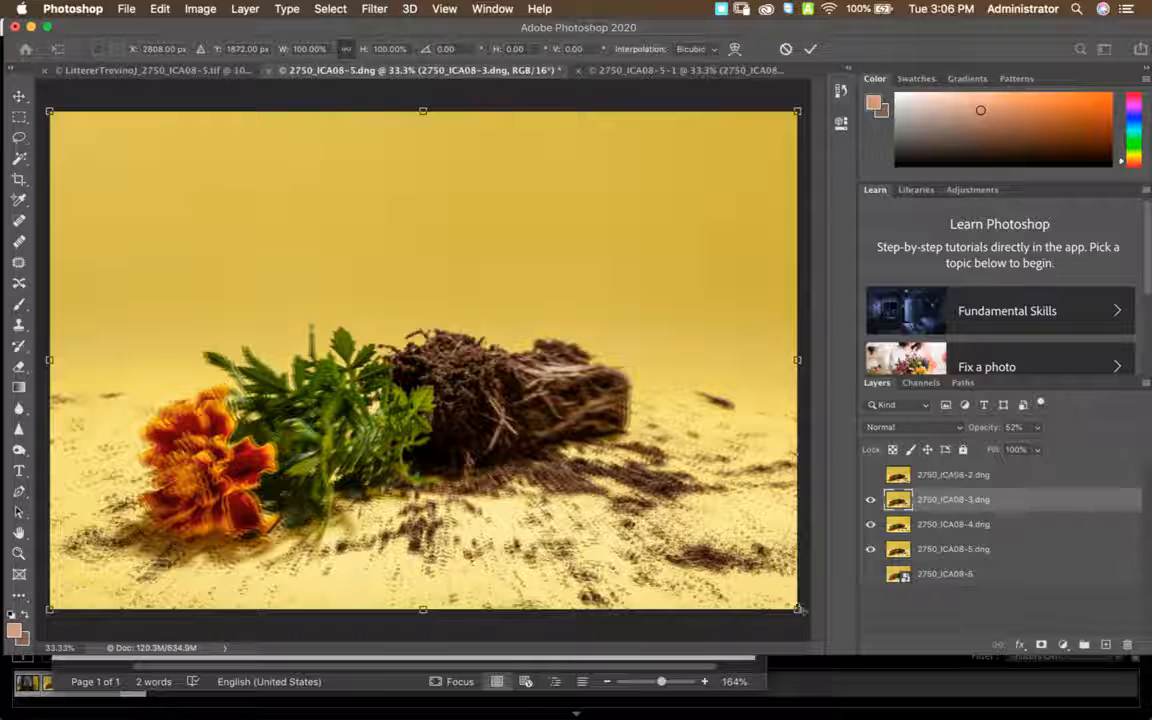
pyautogui.moveTo(797, 608); pyautogui.dragTo(791, 603)
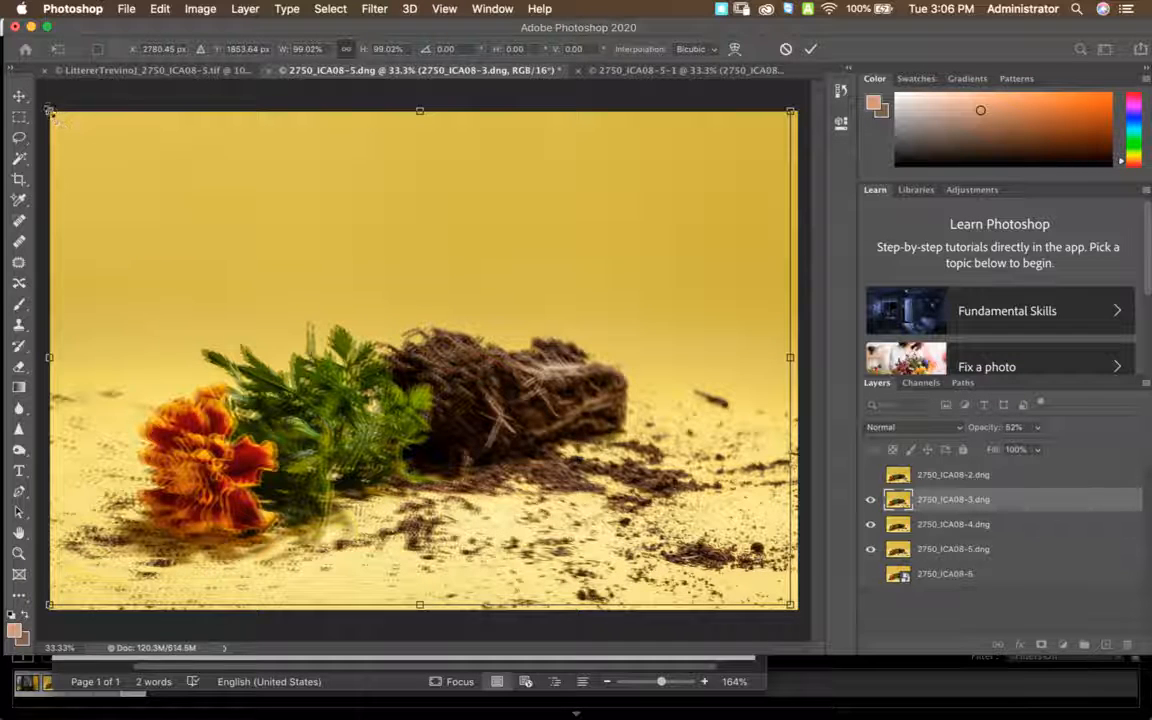
pyautogui.moveTo(51, 112); pyautogui.dragTo(55, 116)
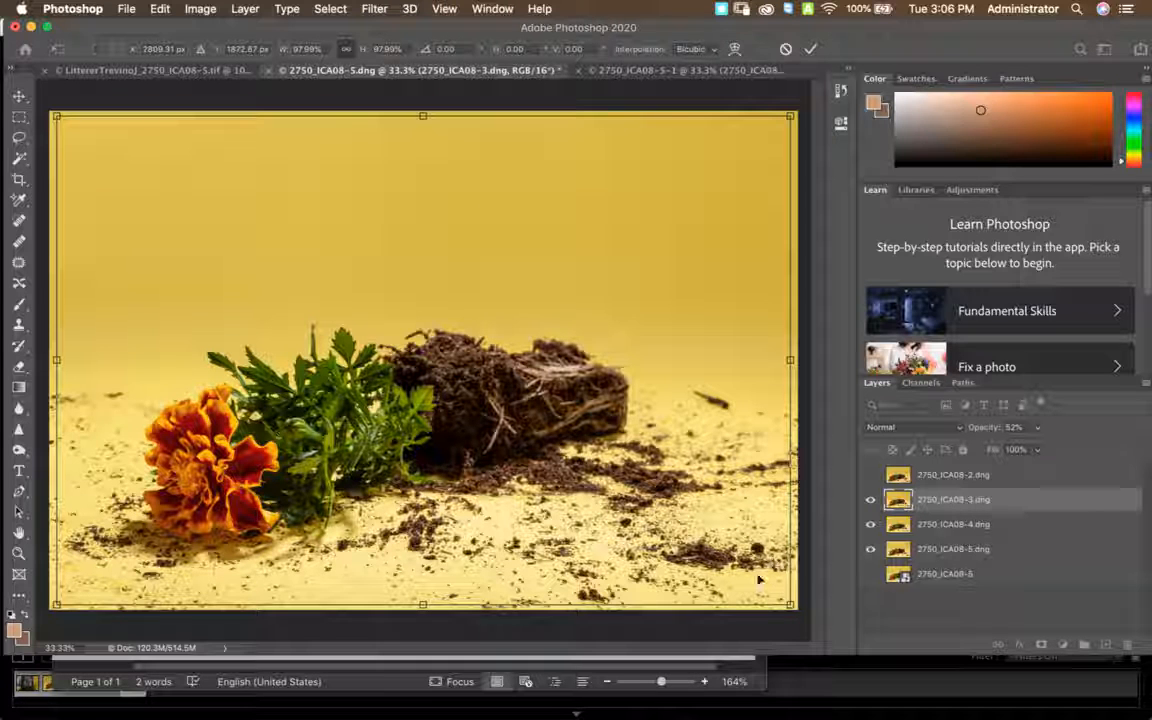
pyautogui.press('Return')
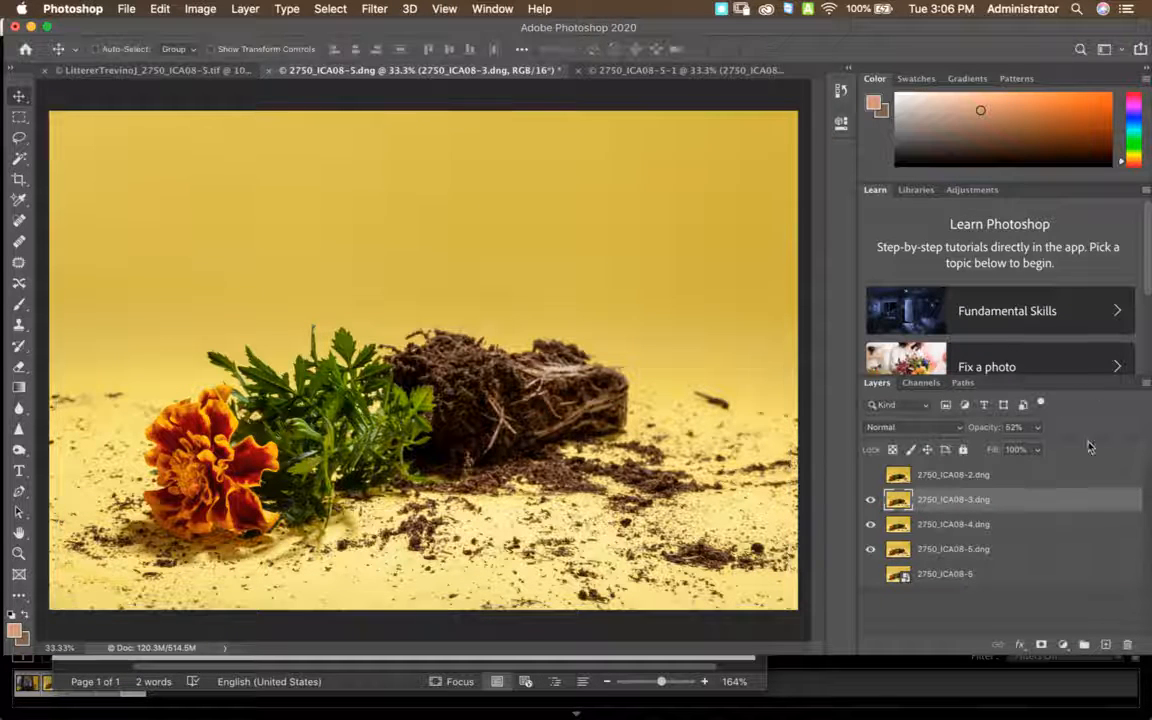
pyautogui.click(1038, 428)
pyautogui.moveTo(1038, 449); pyautogui.dragTo(1086, 466)
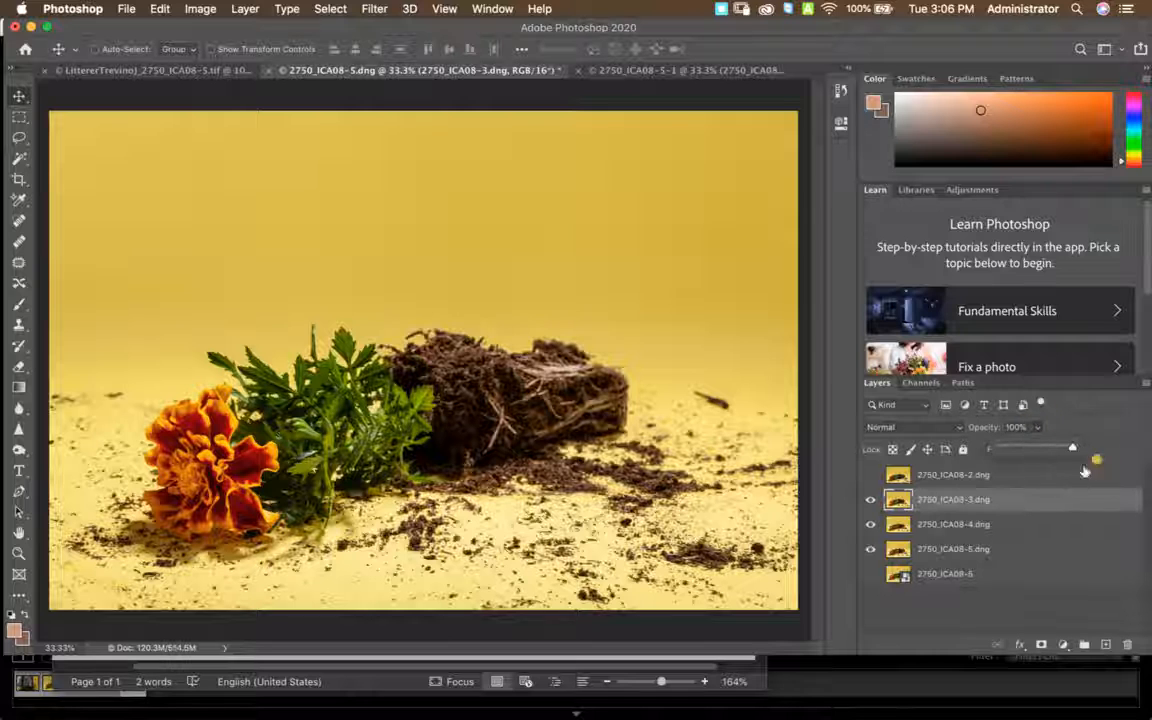
# Show and select the 2750_ICA08-2.dng layer and reduce its opacity to 53%
pyautogui.click(873, 476)
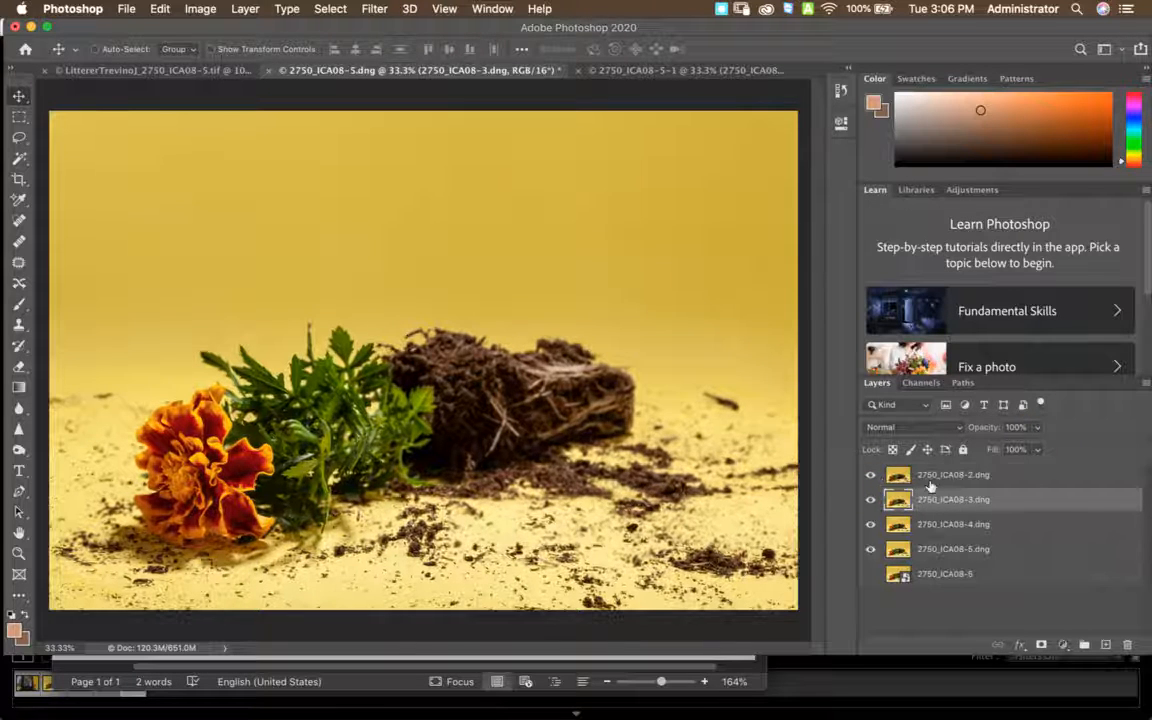
pyautogui.click(930, 482)
pyautogui.click(1036, 428)
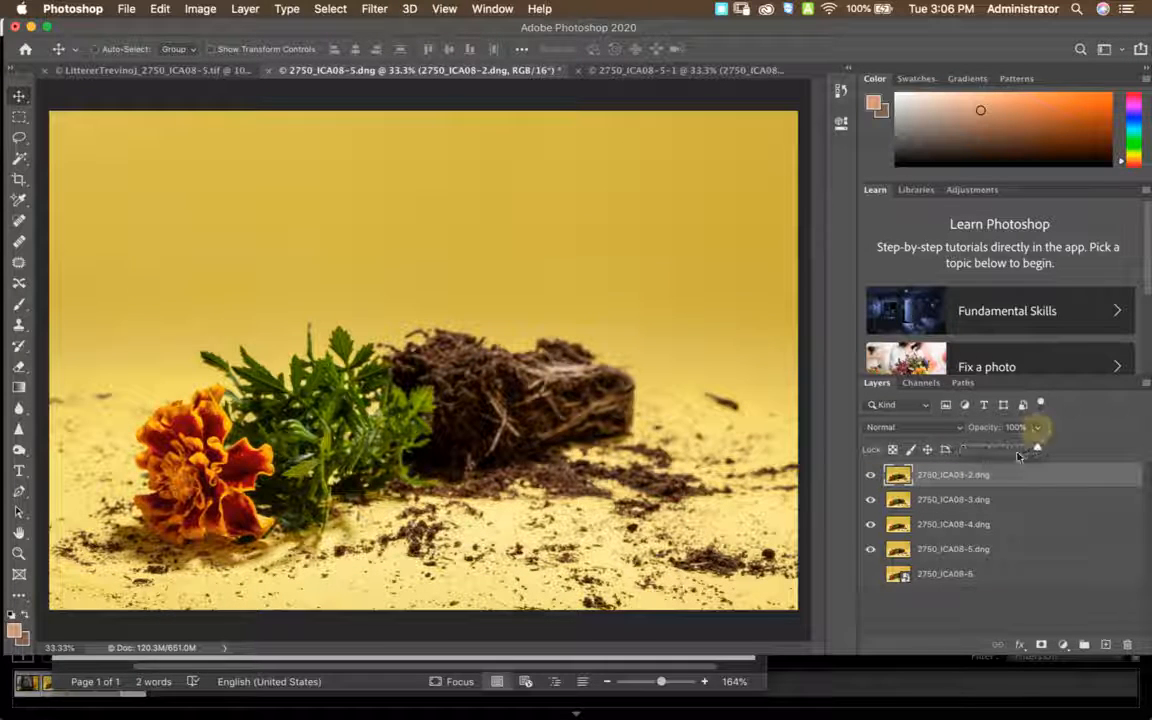
pyautogui.moveTo(1037, 446); pyautogui.dragTo(841, 469)
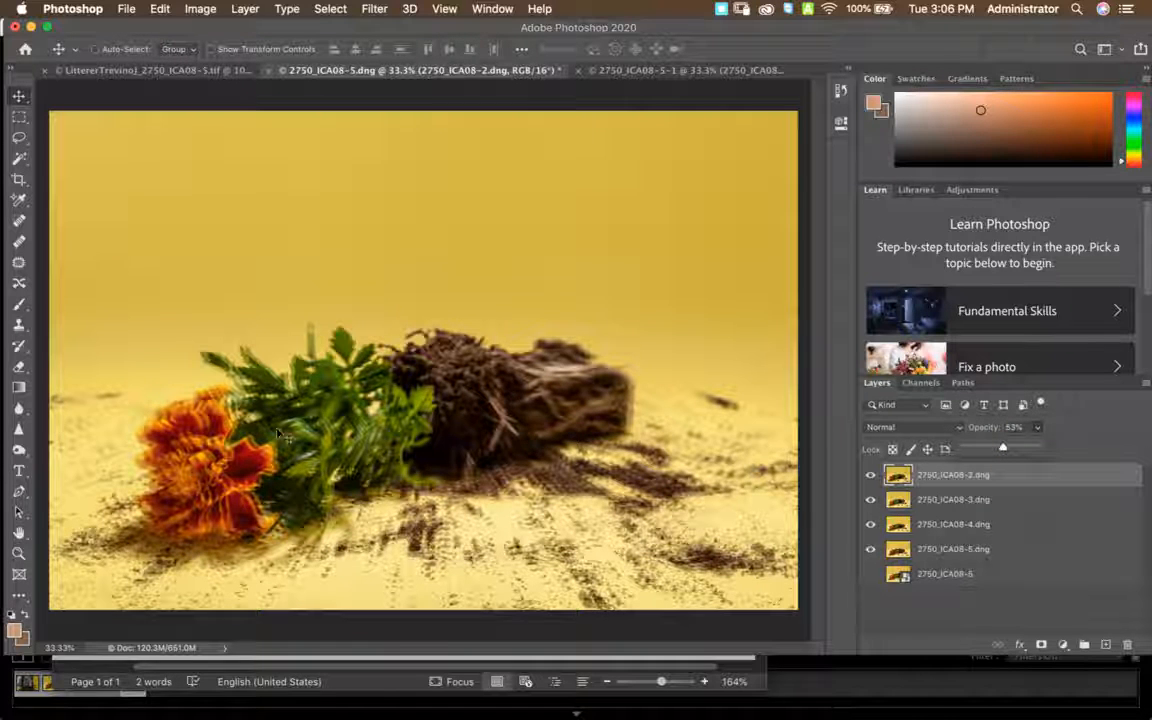
# Free-transform the 2750_ICA08-2.dng layer to 96.88% so it aligns with the layers beneath, and restore its opacity to 100%
pyautogui.press('super+t')
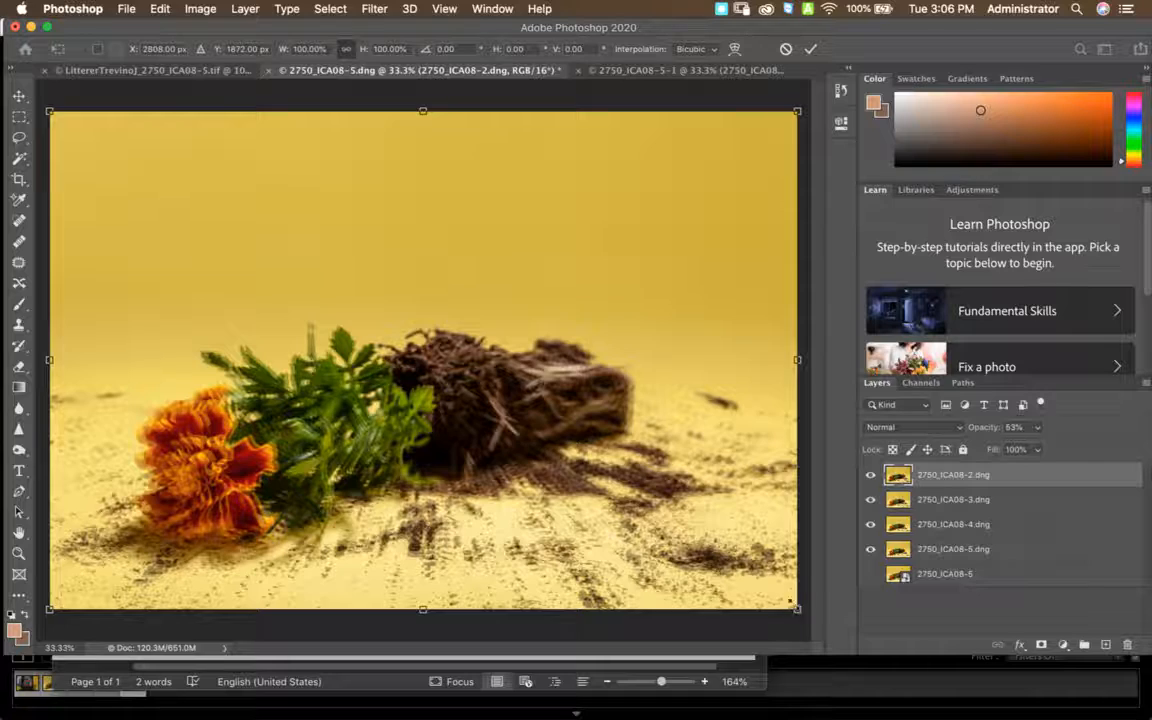
pyautogui.moveTo(796, 608)
pyautogui.mouseDown()
pyautogui.moveTo(789, 535)
pyautogui.moveTo(788, 603)
pyautogui.mouseUp()
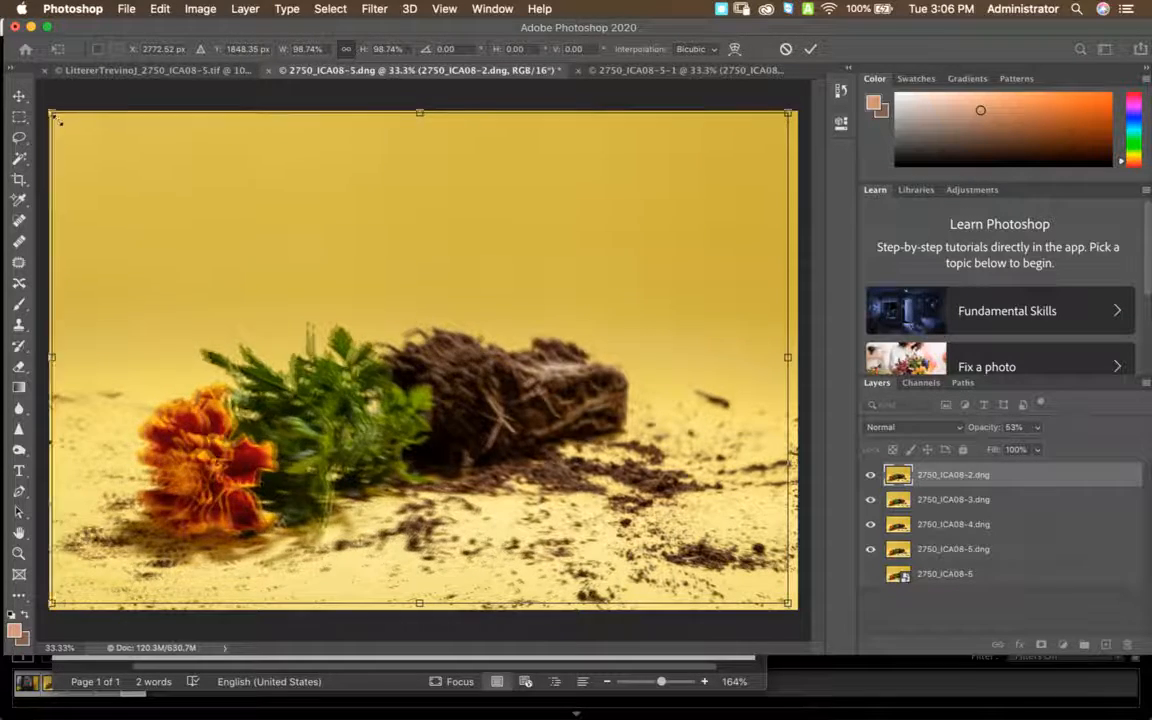
pyautogui.moveTo(56, 117); pyautogui.dragTo(59, 117)
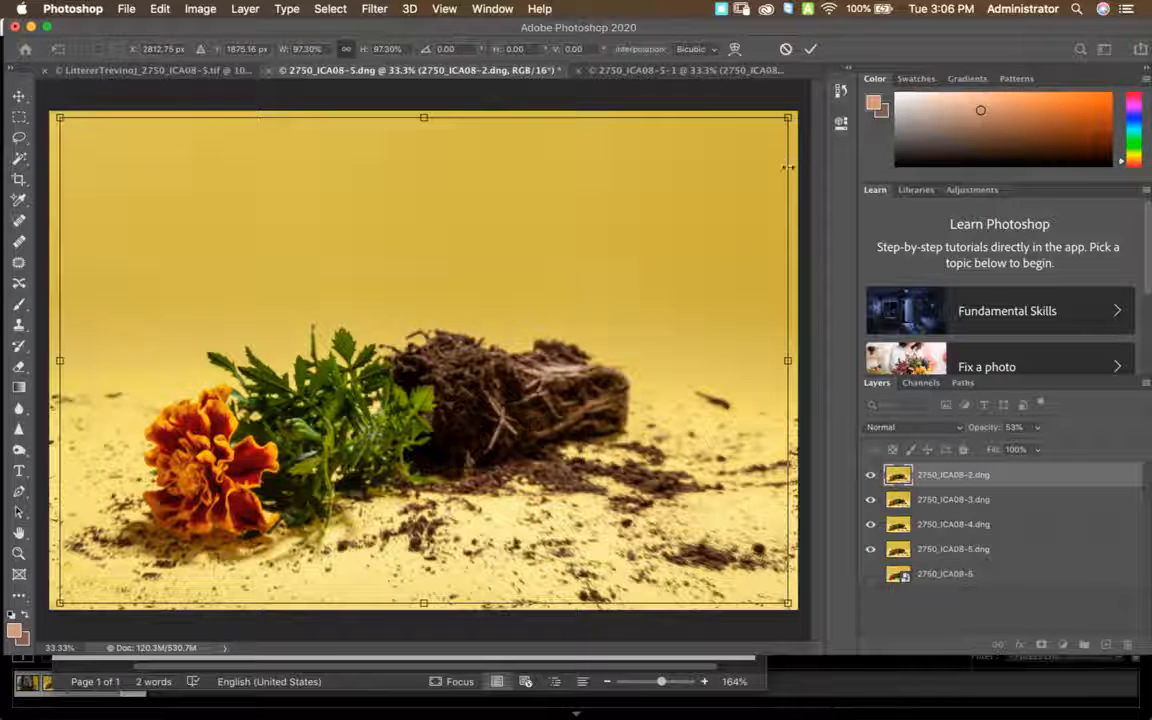
pyautogui.moveTo(786, 601)
pyautogui.mouseDown()
pyautogui.moveTo(798, 606)
pyautogui.moveTo(784, 599)
pyautogui.mouseUp()
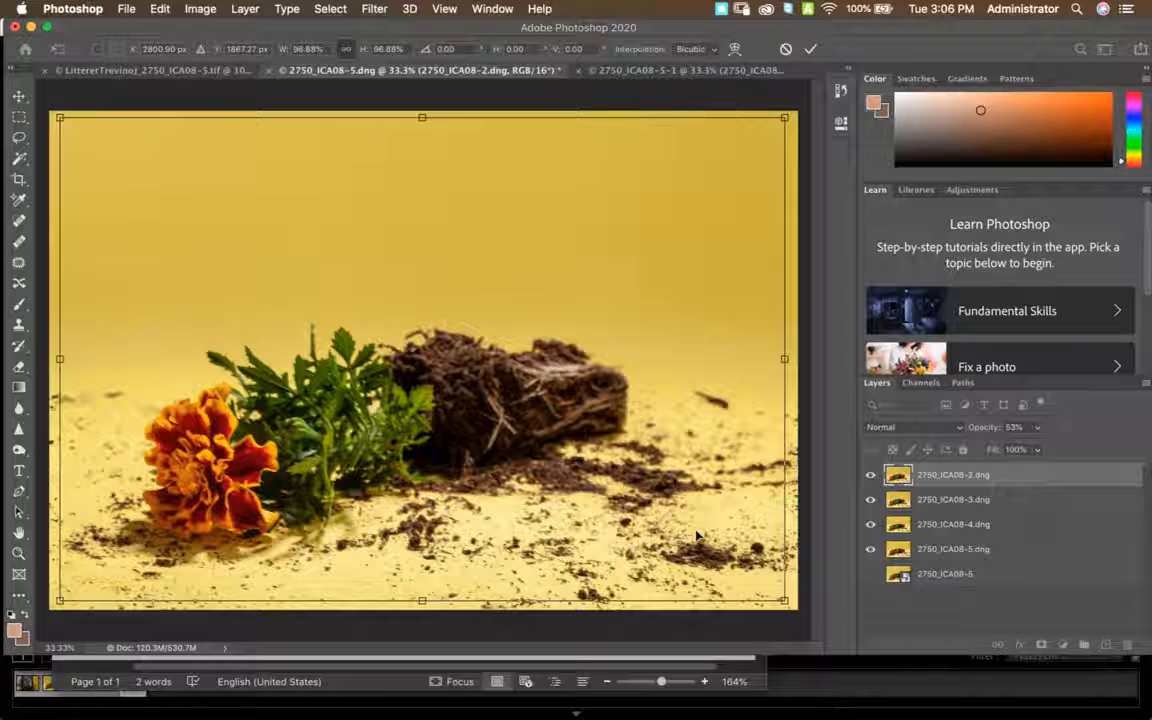
pyautogui.press('Return')
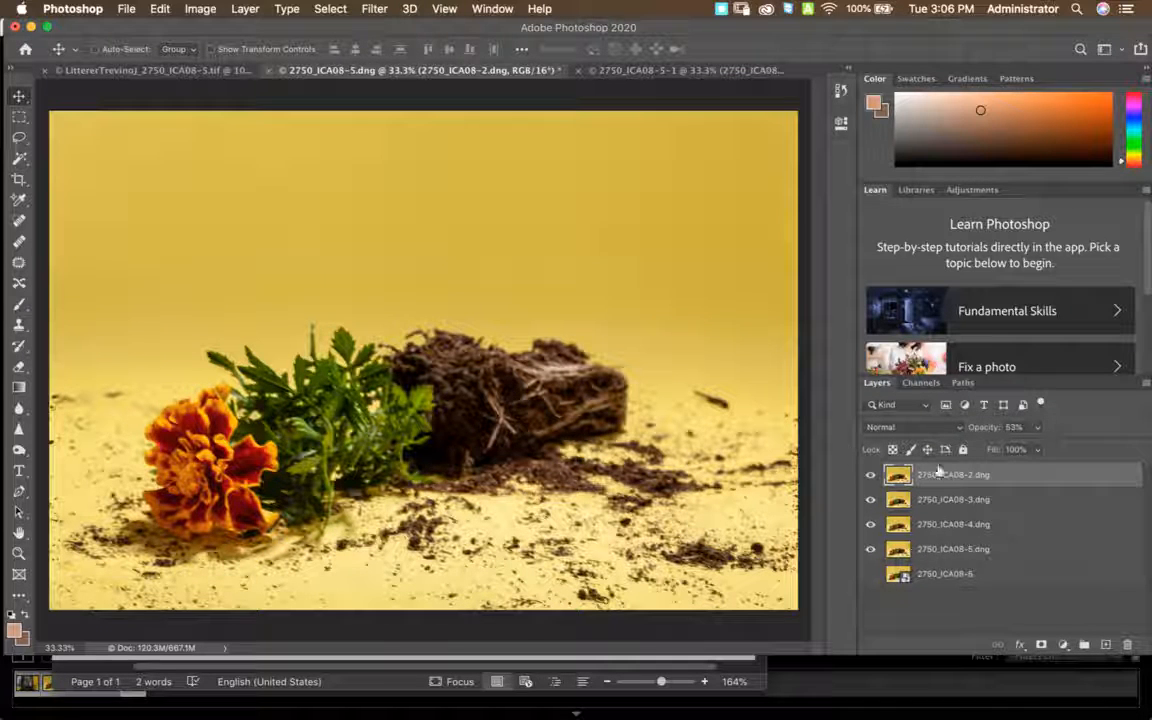
pyautogui.click(1038, 429)
pyautogui.moveTo(1035, 448); pyautogui.dragTo(1118, 462)
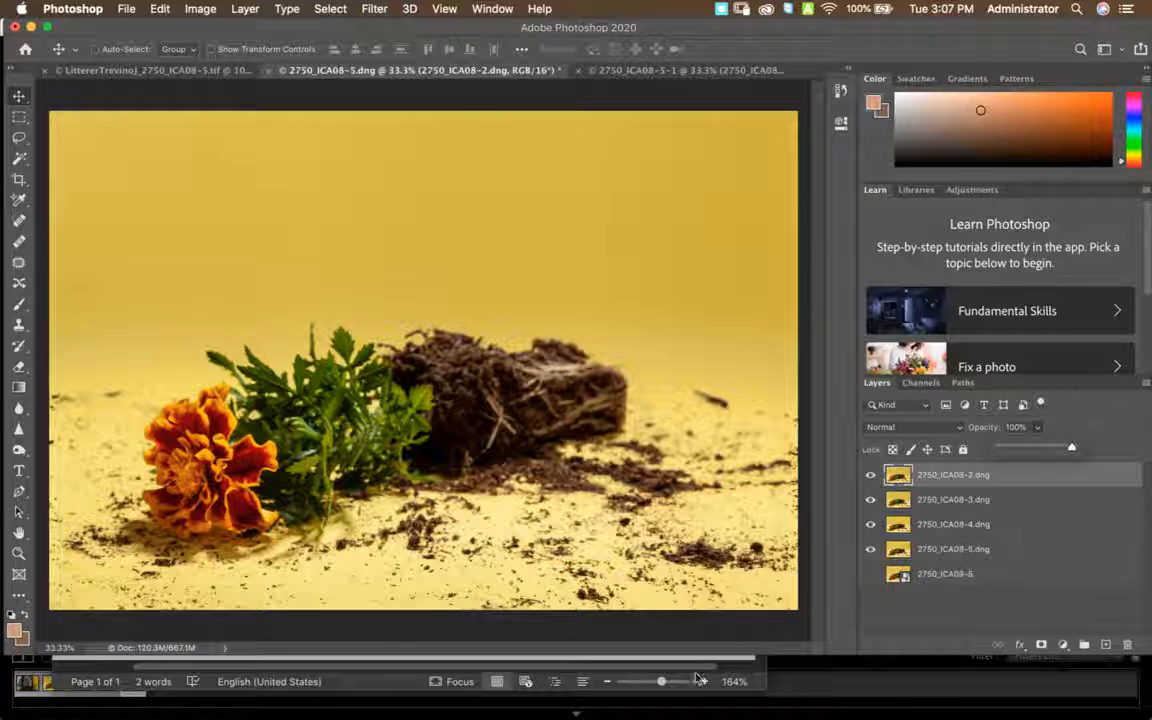
# Switch to the Word notes and add the lines "Shift" and "Command G" below "Command T"
pyautogui.press('super+Tab')
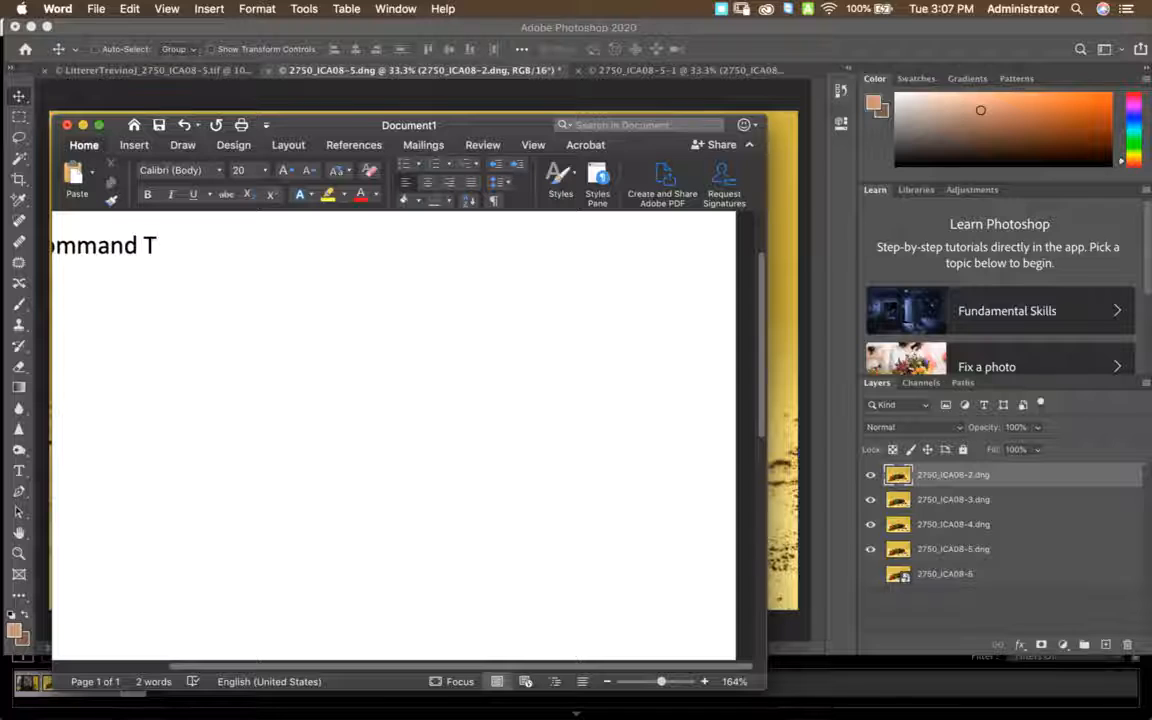
pyautogui.press('Return')
pyautogui.write('Shift')
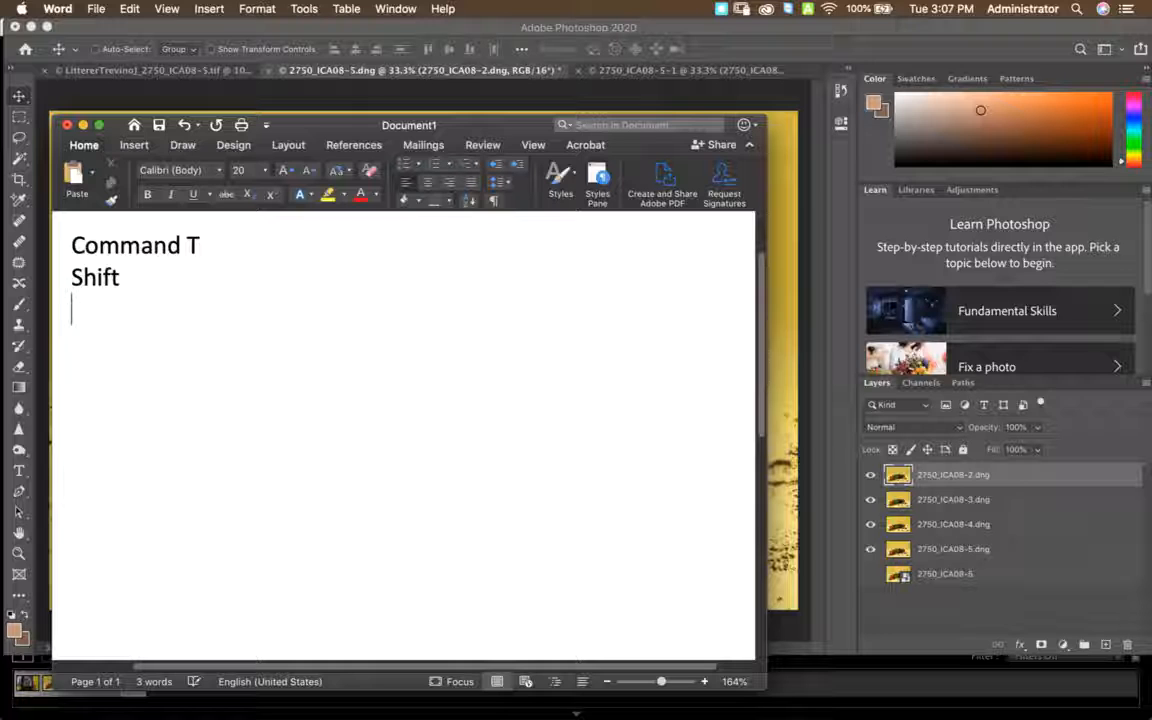
pyautogui.write('Command G')
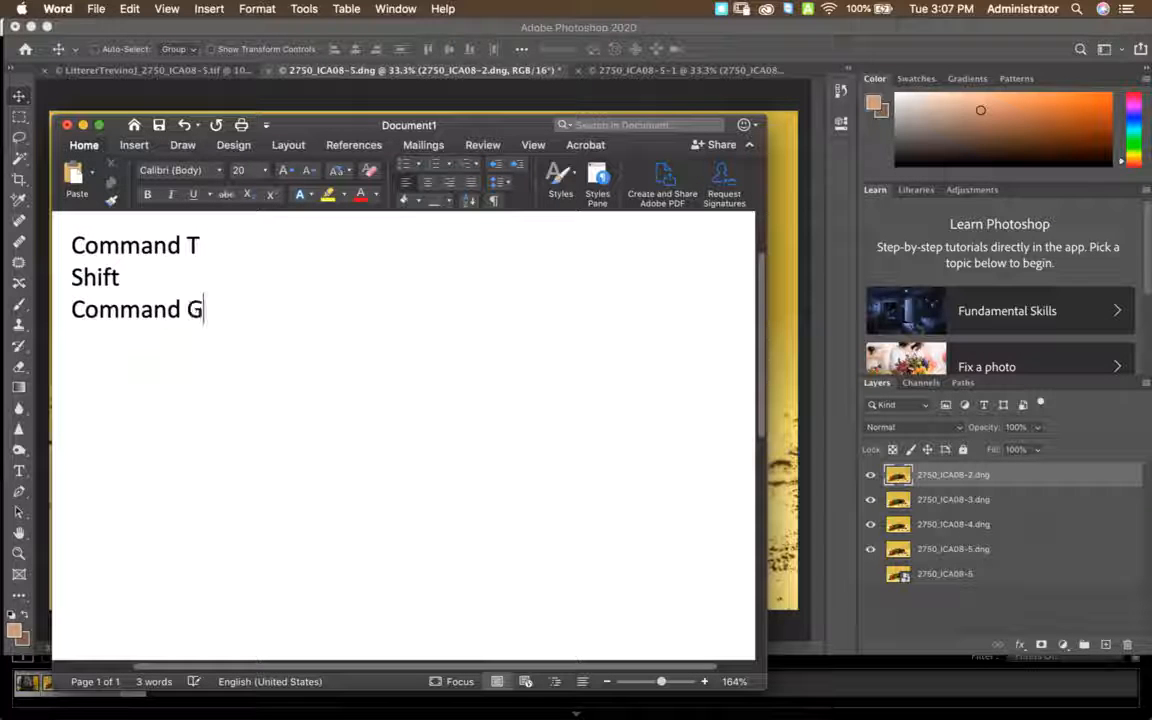
# Back in Photoshop, group the four layers 2750_ICA08-2.dng through 2750_ICA08-5.dng and name the group Merge
pyautogui.click(960, 548)
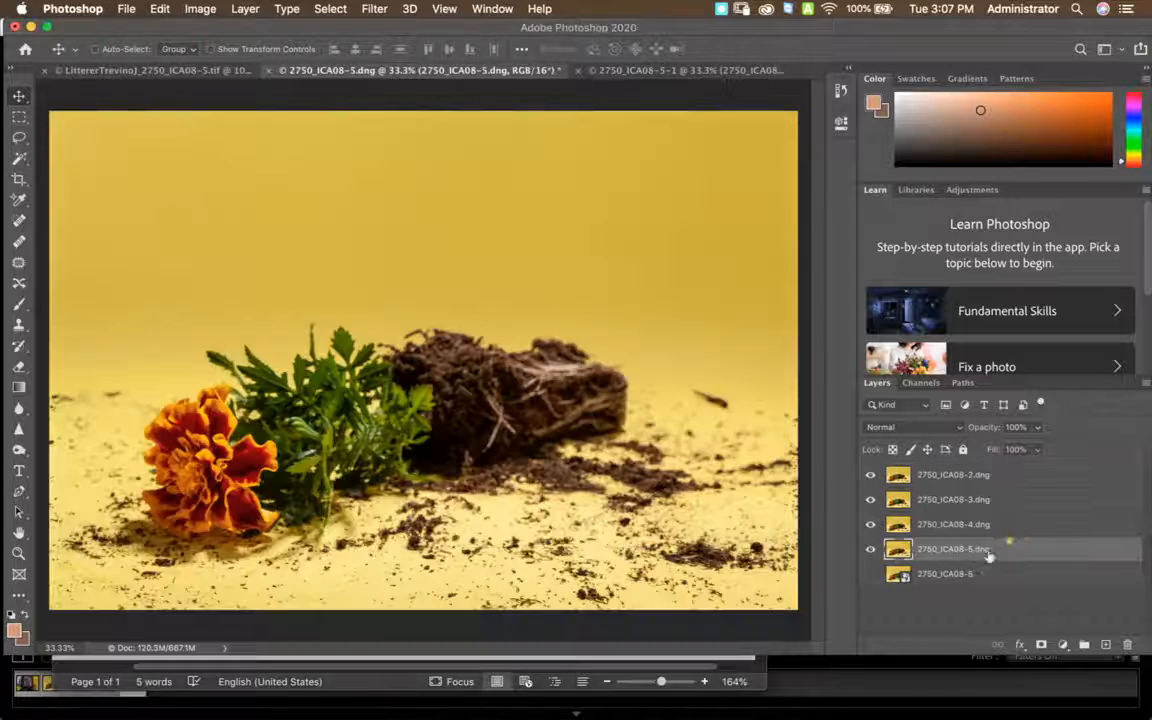
pyautogui.keyDown('shift'); pyautogui.click(952, 478); pyautogui.keyUp('shift')
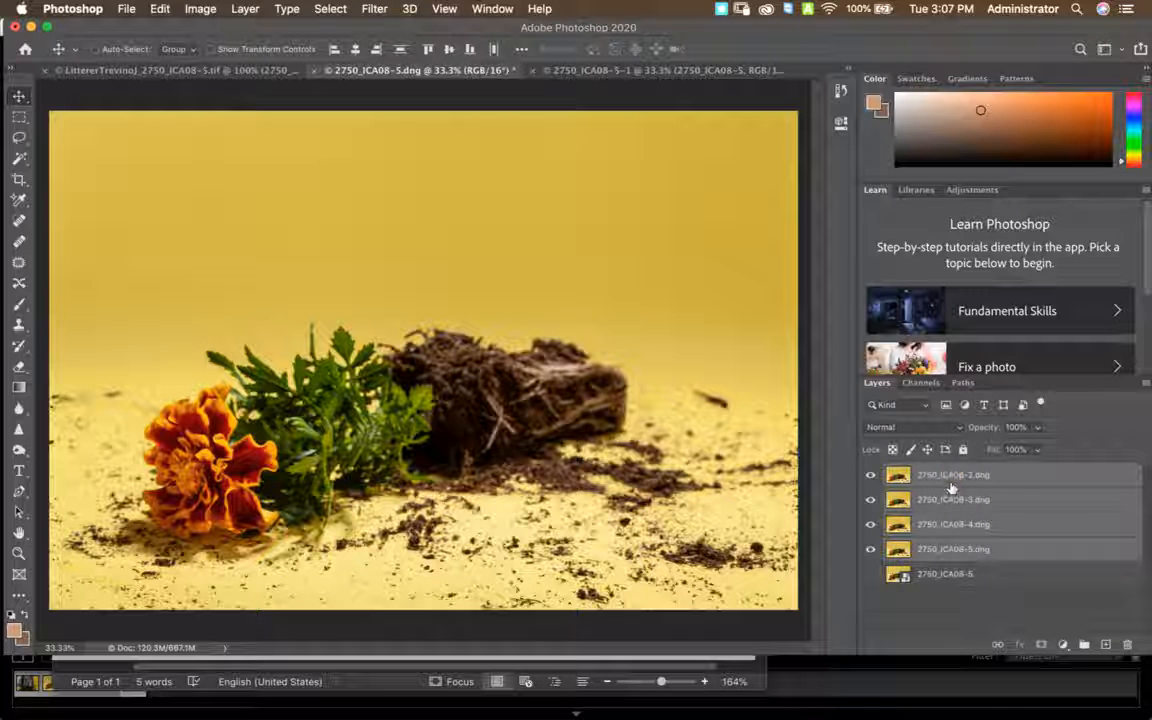
pyautogui.press('super+g')
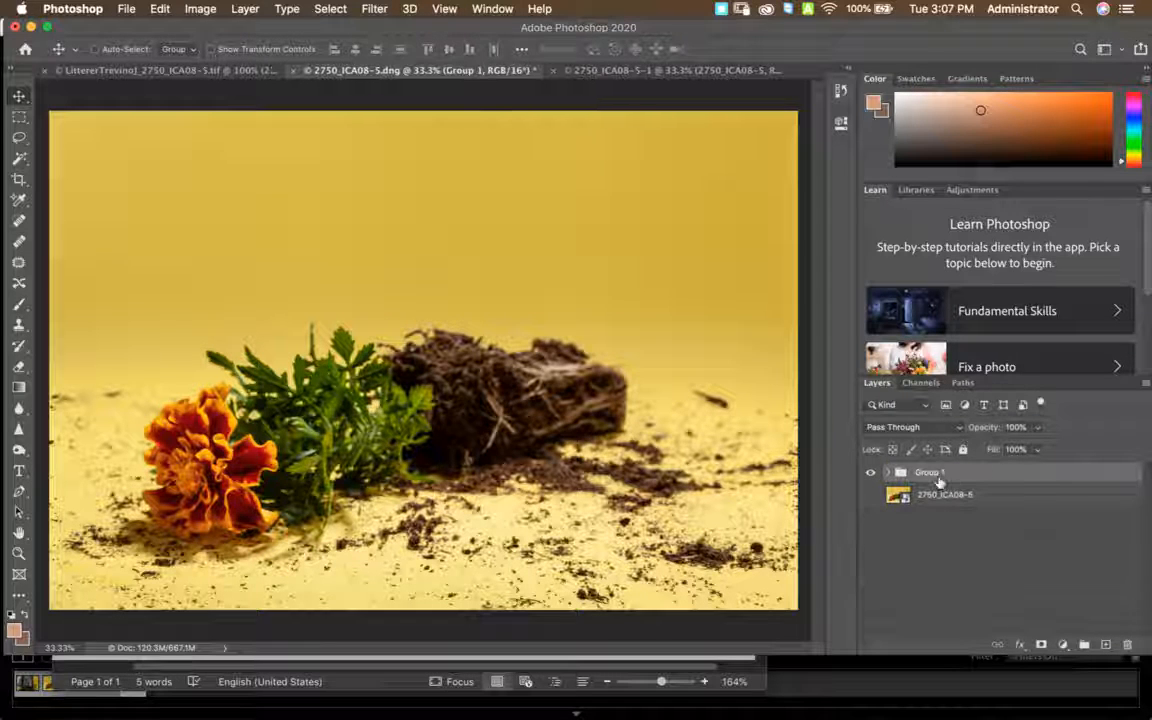
pyautogui.doubleClick(926, 472)
pyautogui.write('Gro')
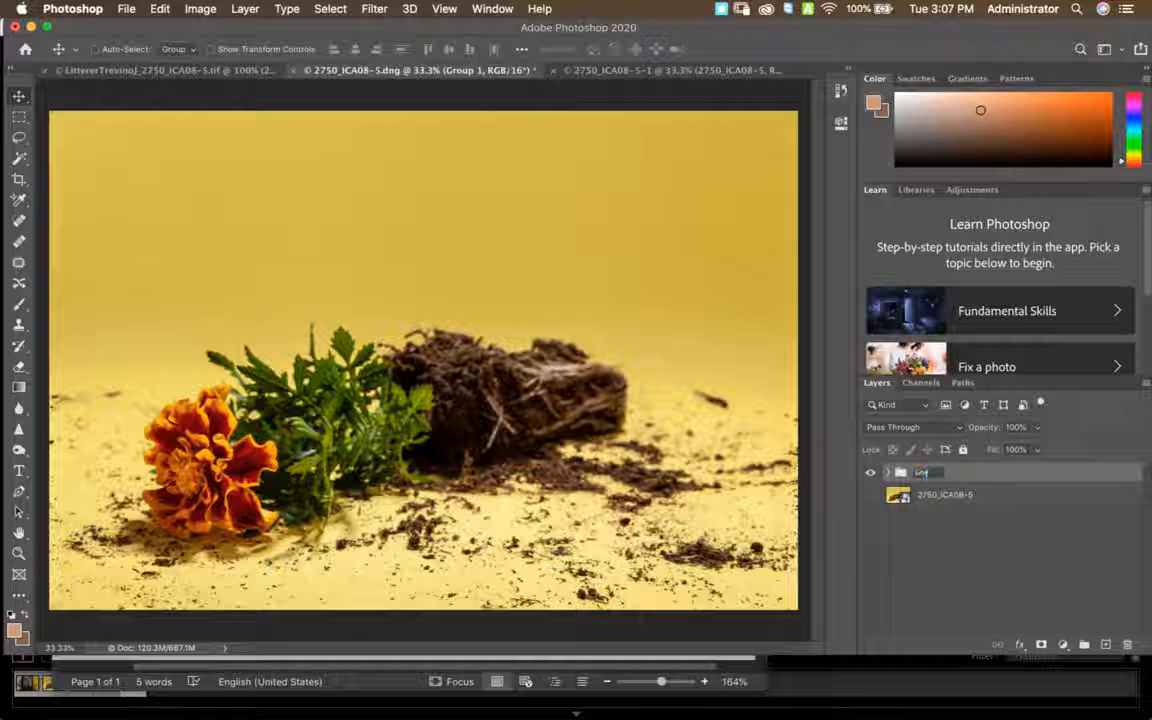
pyautogui.write('ge')
pyautogui.press('Return')
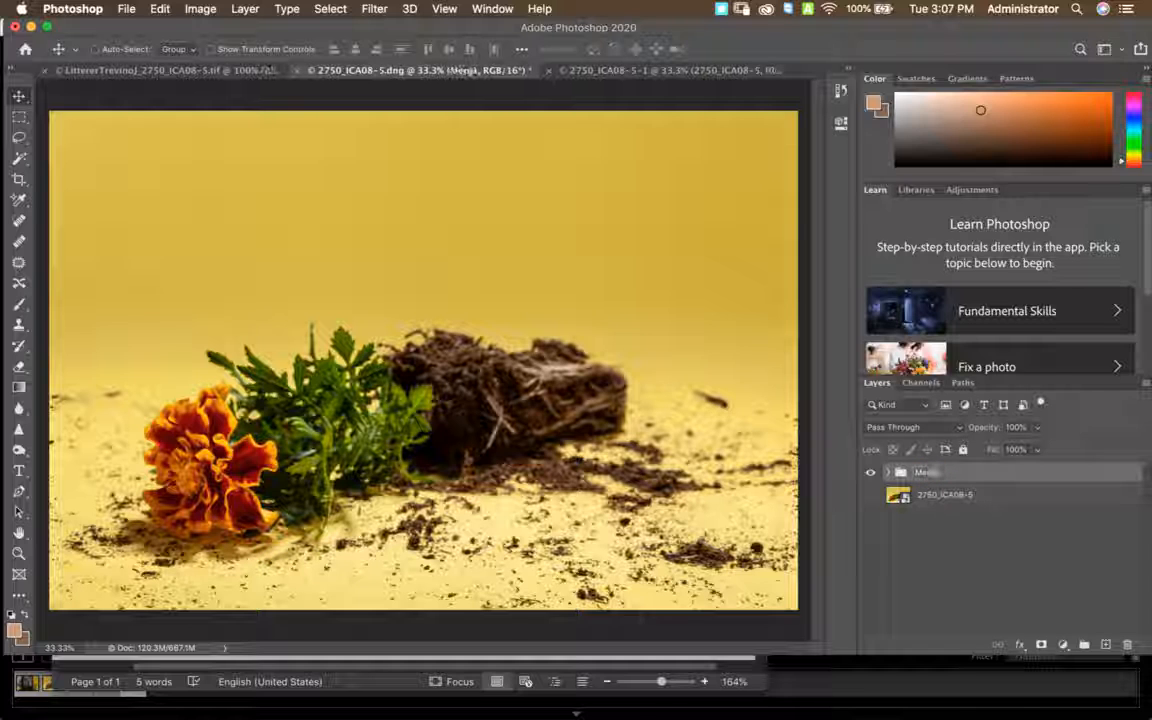
# Expand the Merge group and select all four .dng layers inside it
pyautogui.click(887, 473)
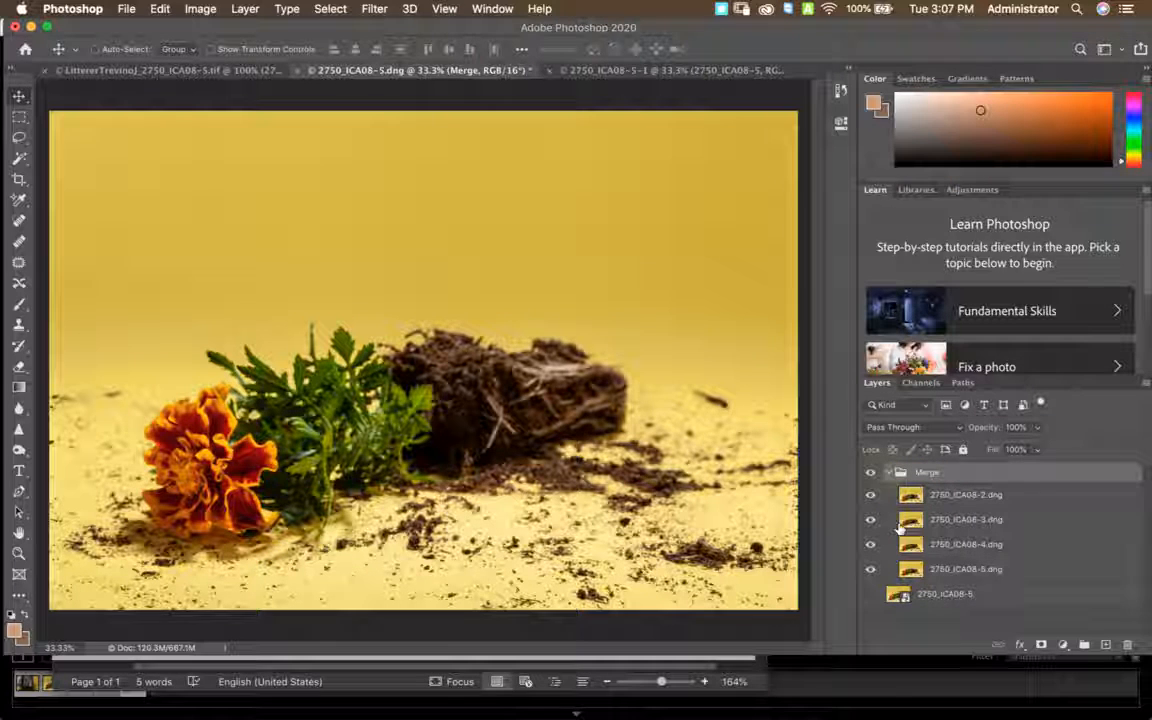
pyautogui.click(945, 571)
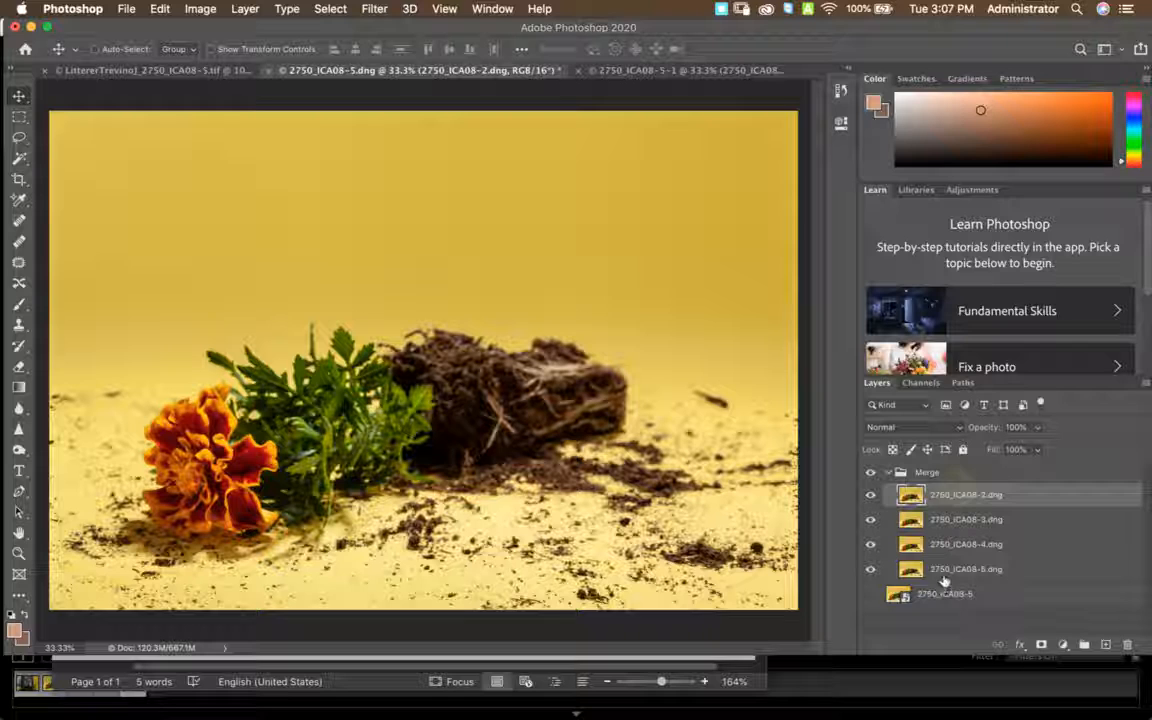
pyautogui.keyDown('shift'); pyautogui.click(956, 497); pyautogui.keyUp('shift')
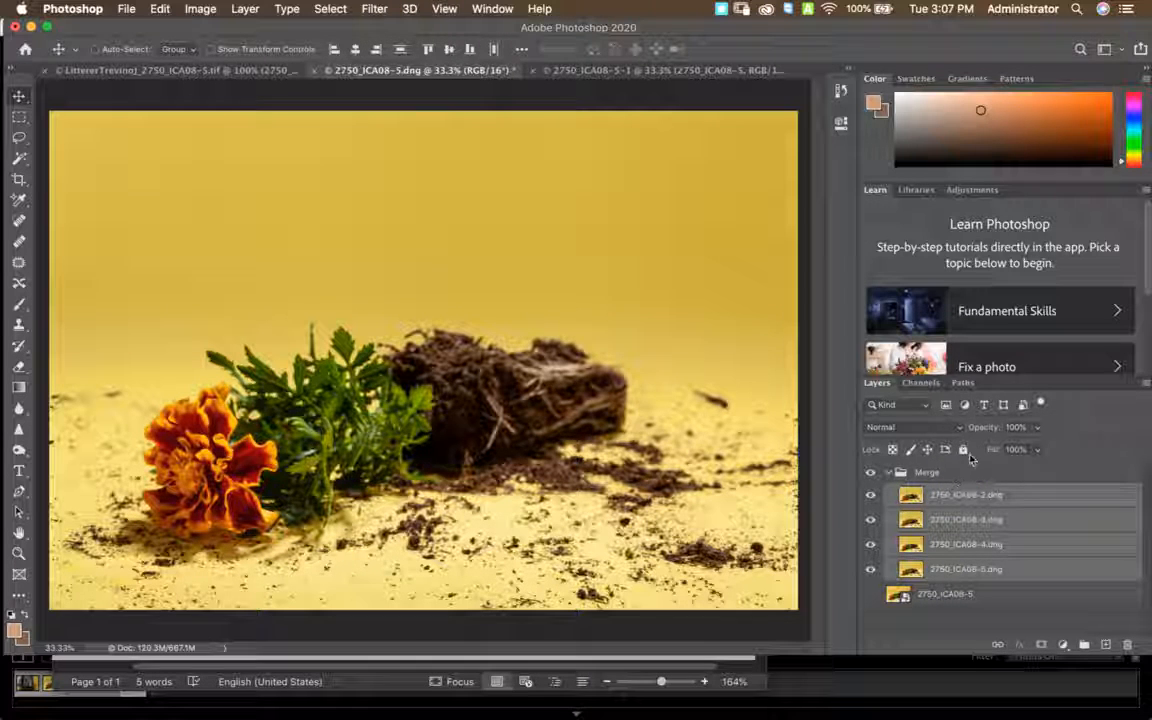
# Switch to the Word notes and add the lines "Edit" and "Command Option i" below "Command G"
pyautogui.click(737, 670)
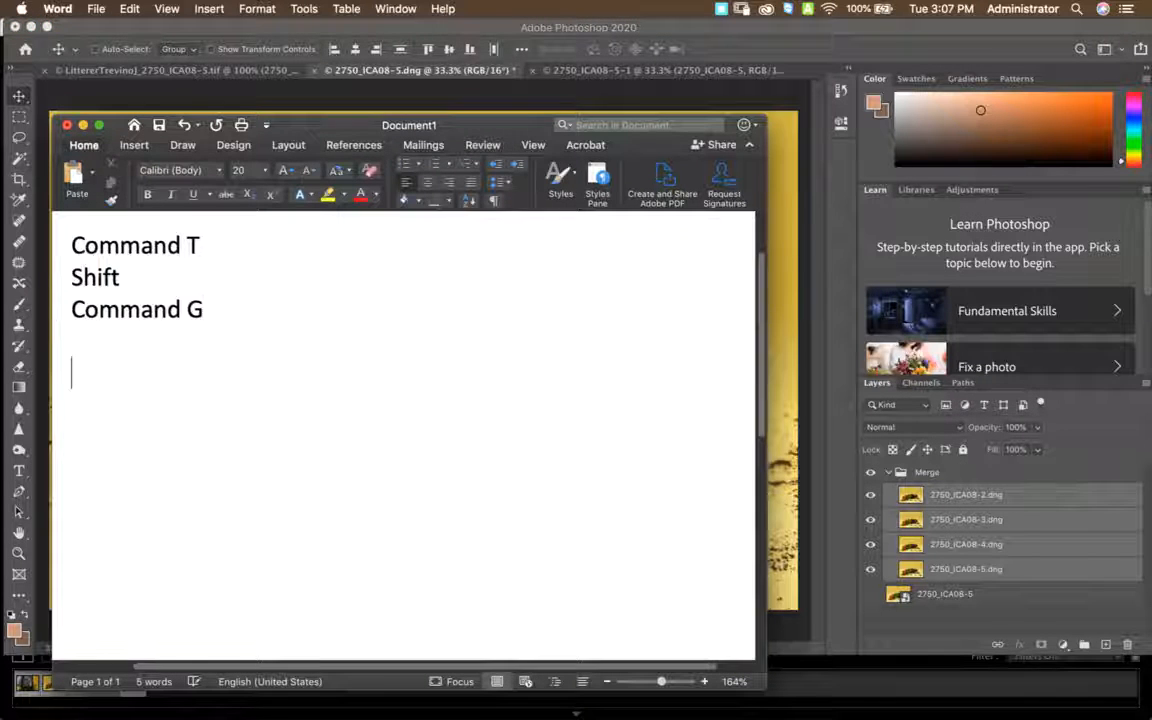
pyautogui.write('it')
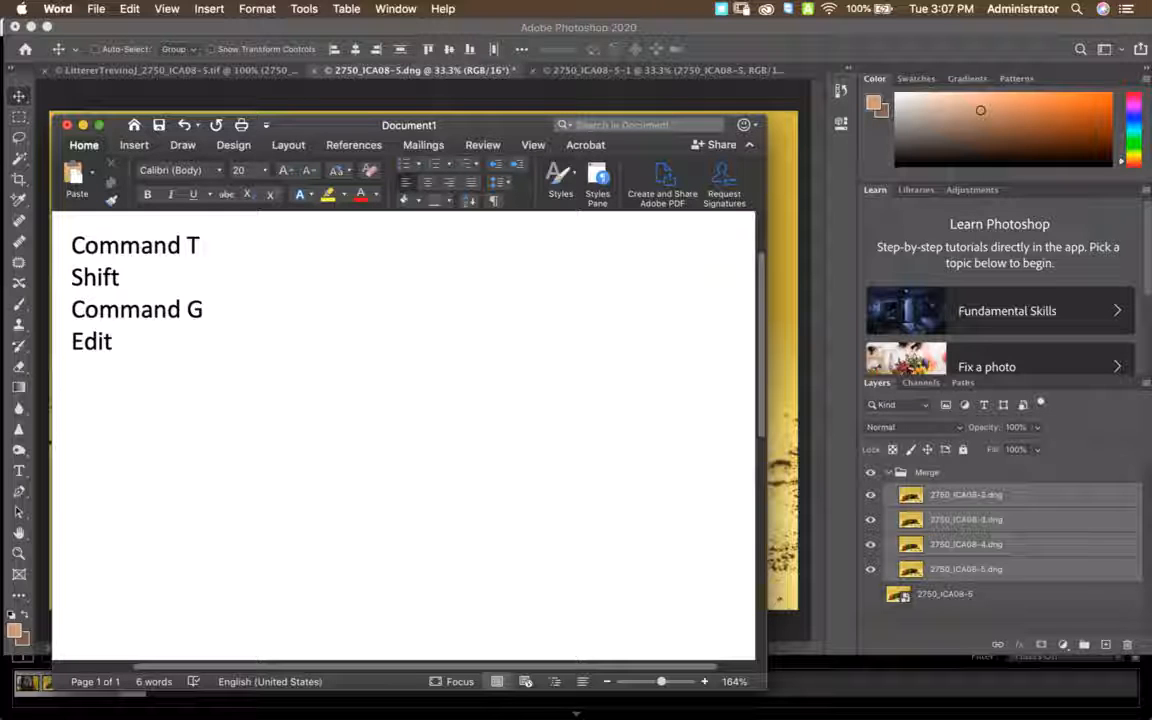
pyautogui.press('Return')
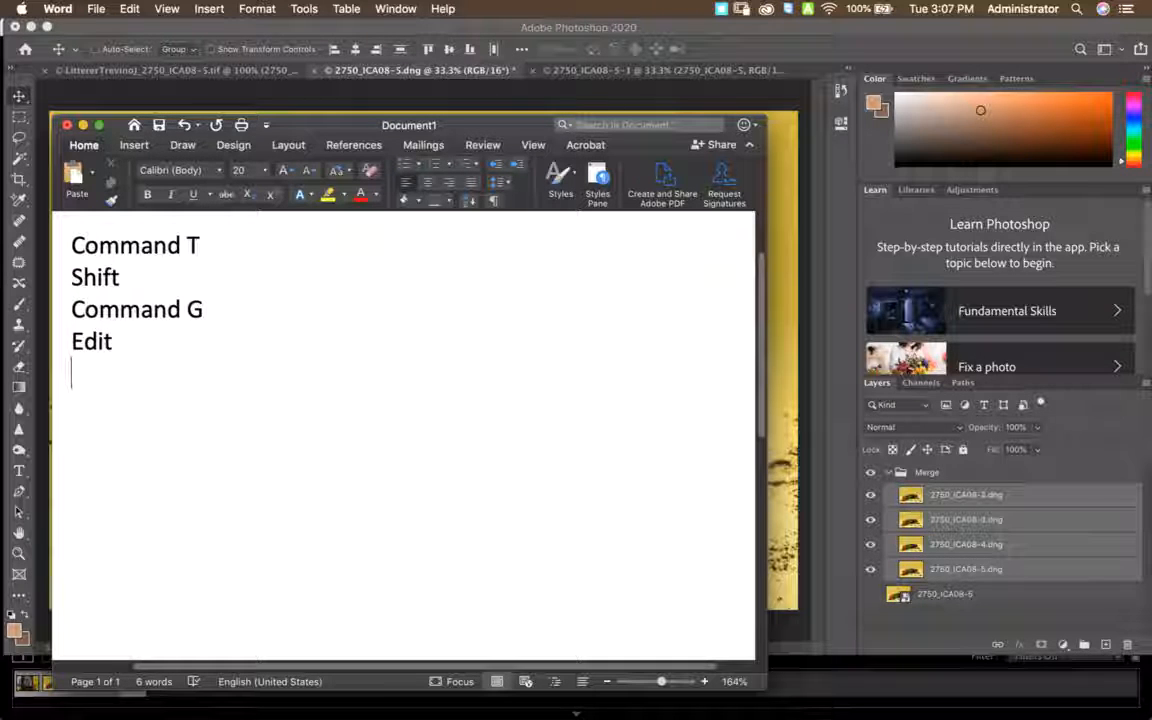
pyautogui.write('Command Option ')
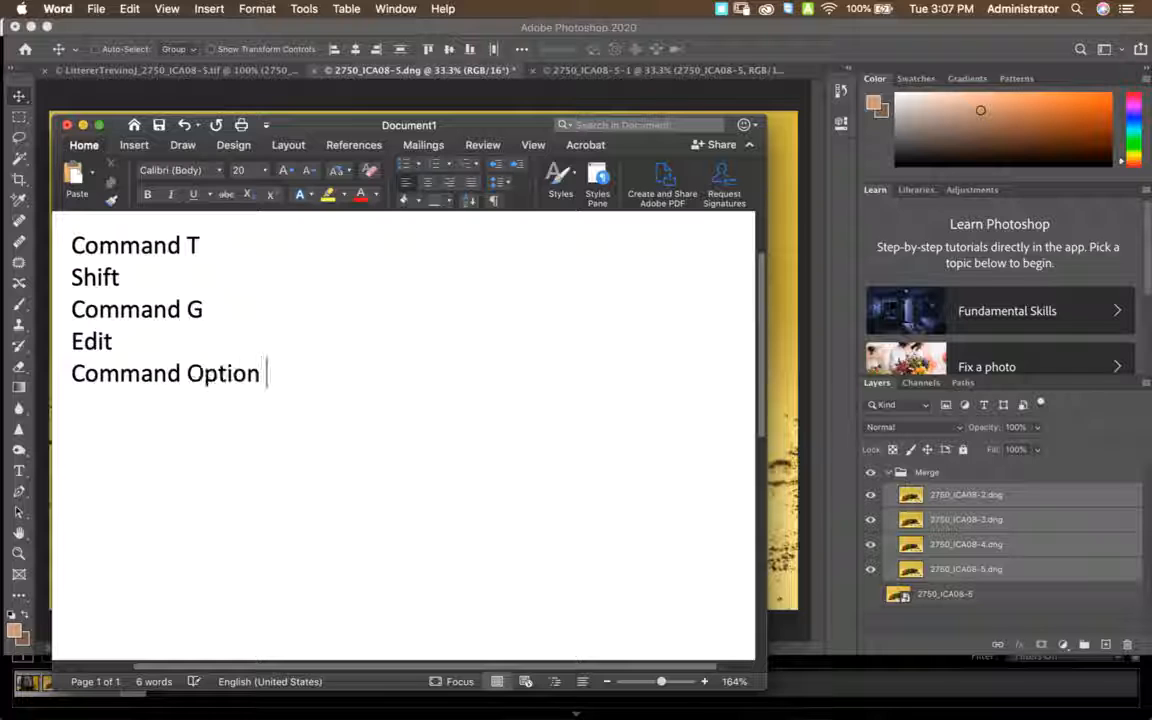
pyautogui.write('i')
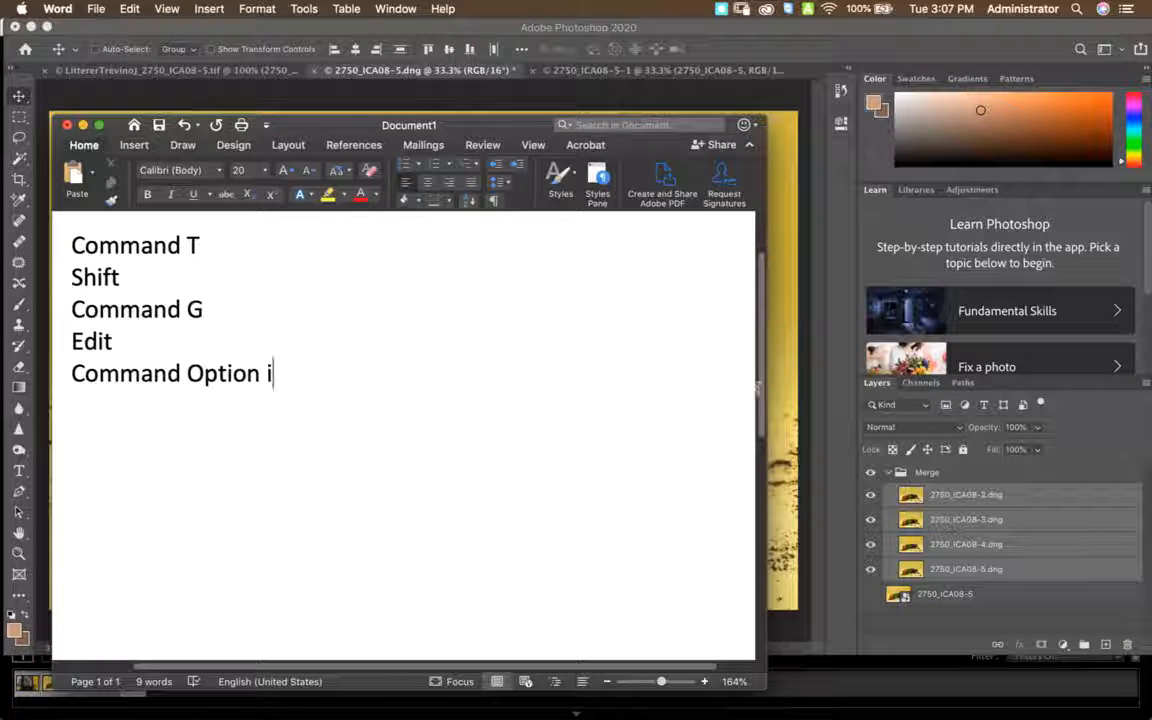
# Return to Photoshop and auto-blend the four selected layers with the Stack Images method and Seamless Tones and Colors
pyautogui.click(797, 393)
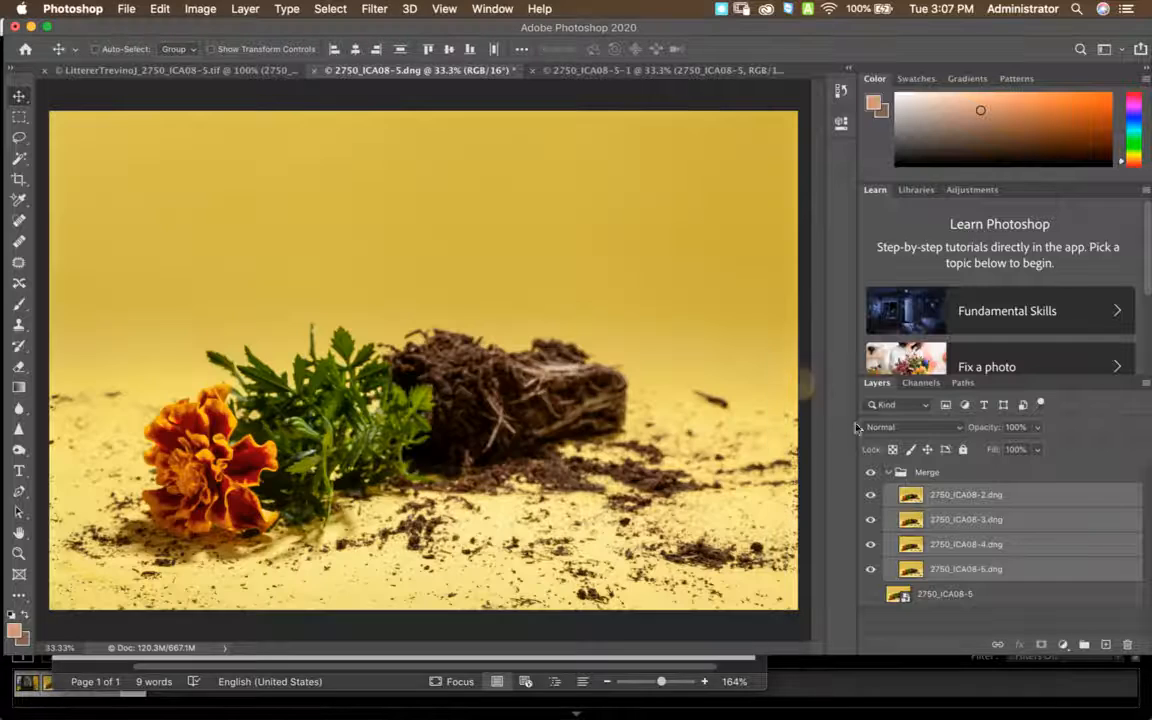
pyautogui.click(159, 8)
pyautogui.moveTo(200, 380)
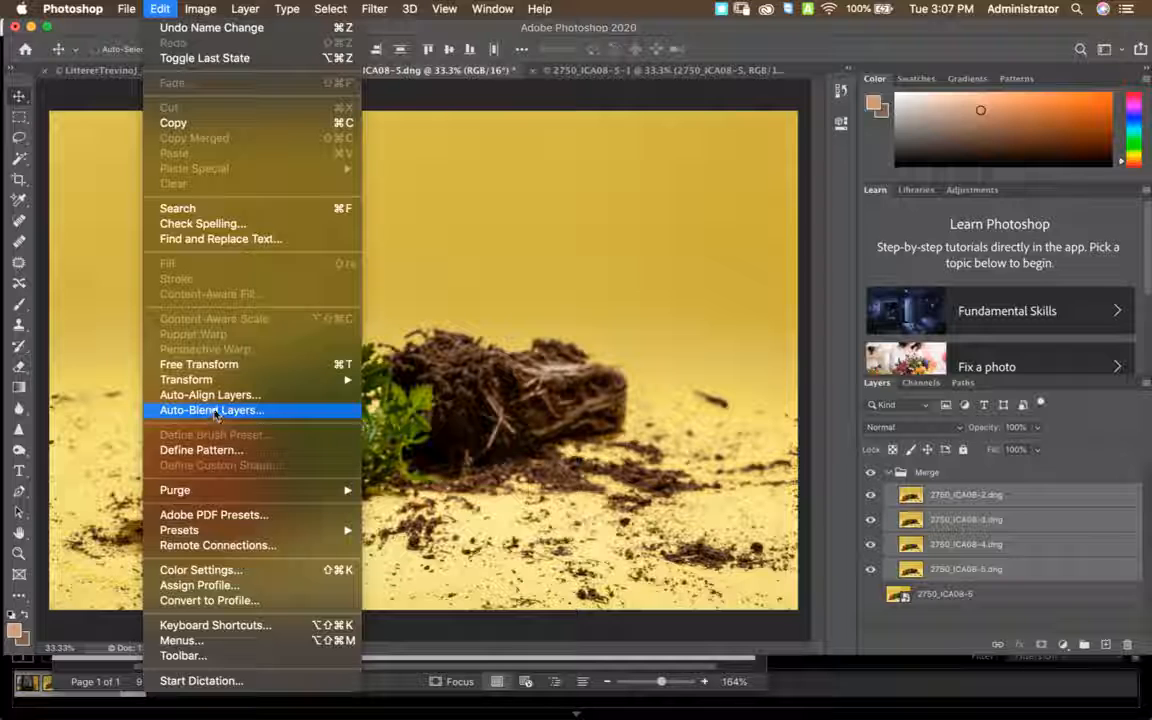
pyautogui.click(212, 410)
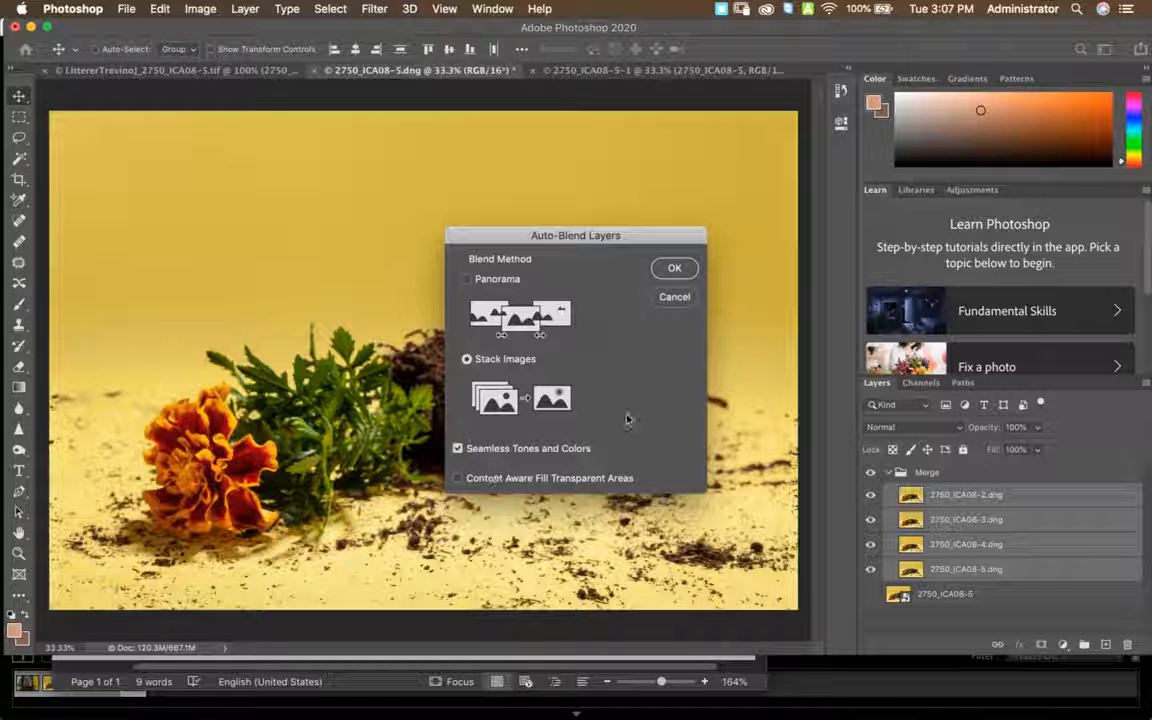
pyautogui.click(675, 270)
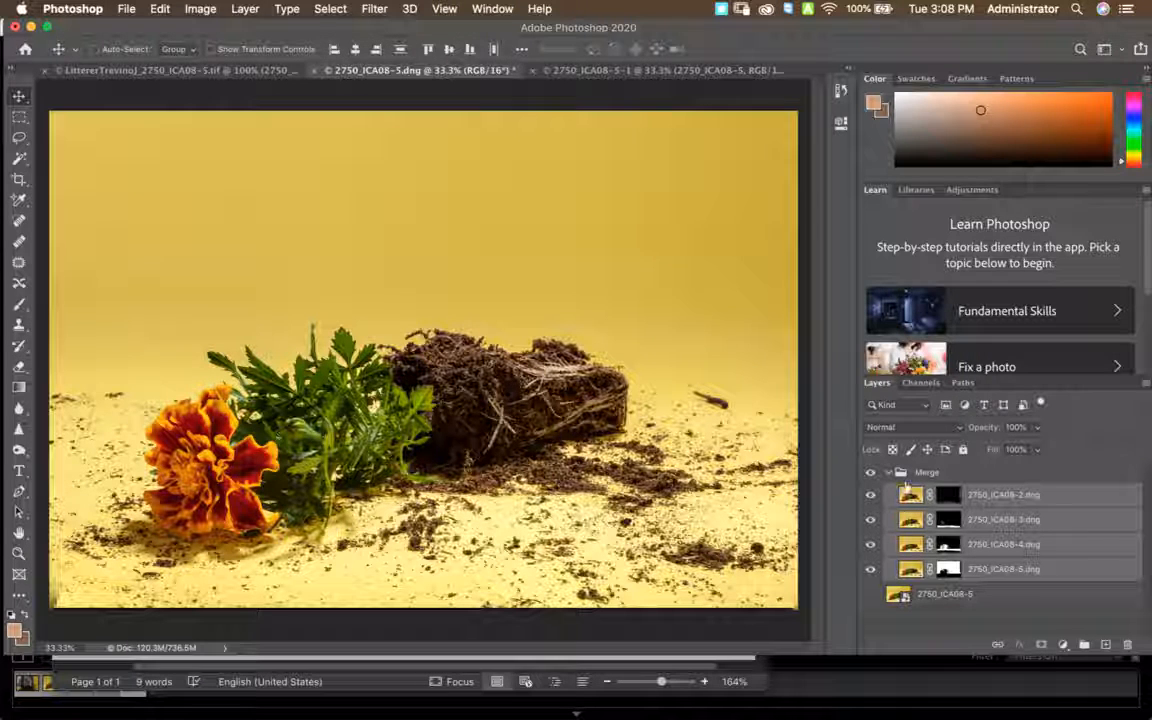
# Toggle the visibility of the upper layers in the Merge group to examine what each masked layer contributes
pyautogui.click(870, 495)
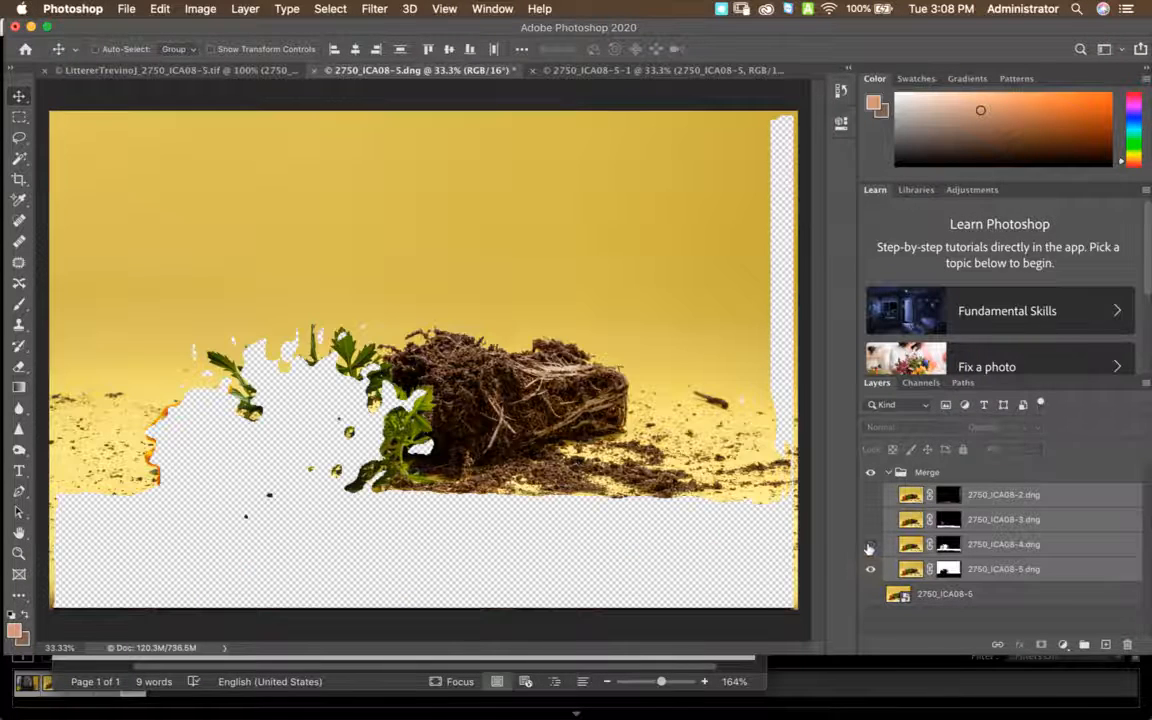
pyautogui.click(868, 519)
pyautogui.click(870, 495)
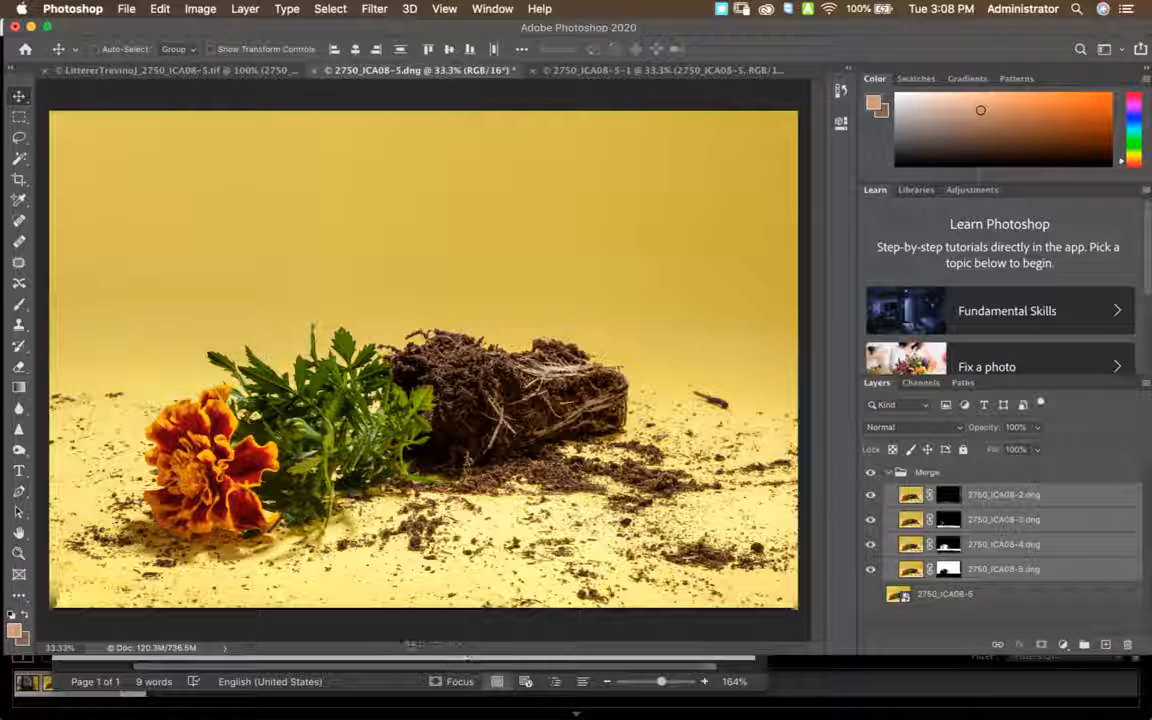
# Set up the Crop tool for the blended image with the height left blank and a resolution of 180 px/in
pyautogui.moveTo(405, 712)
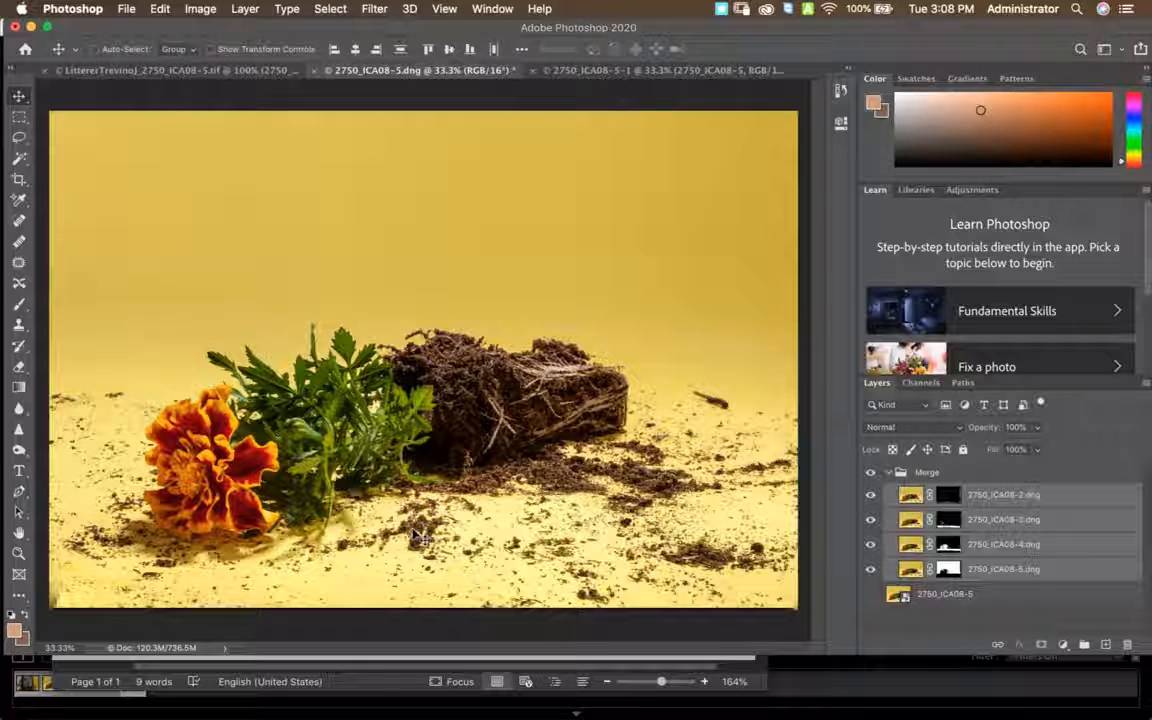
pyautogui.press('c')
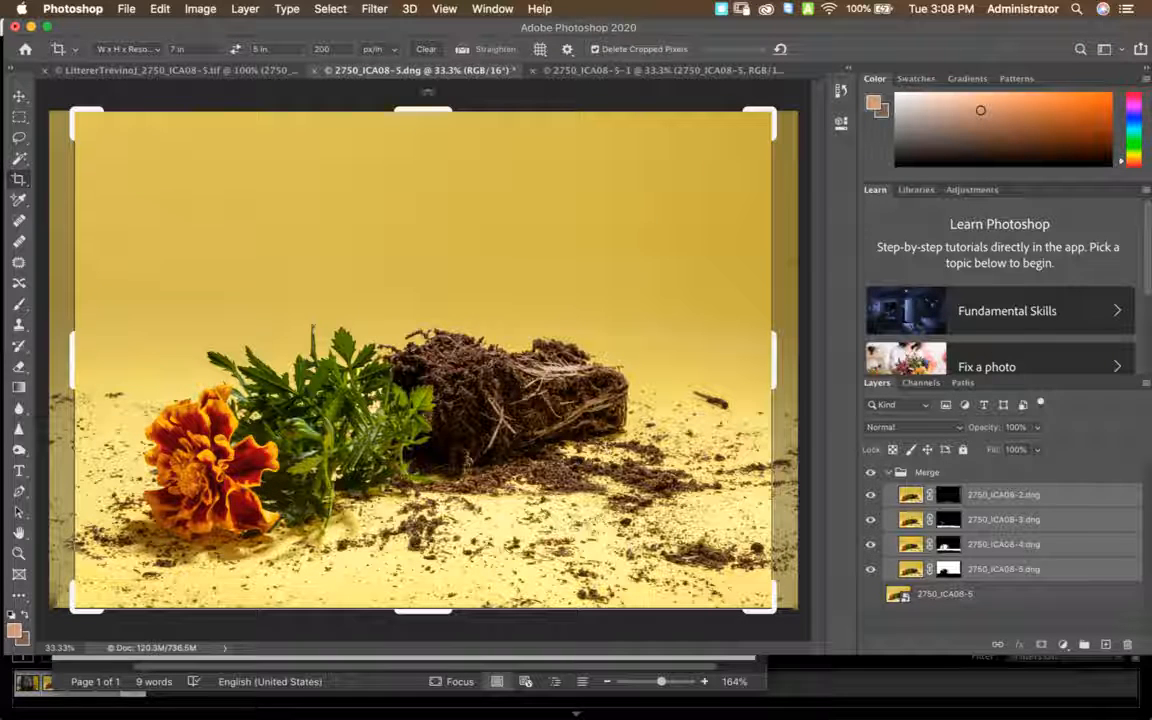
pyautogui.click(289, 47)
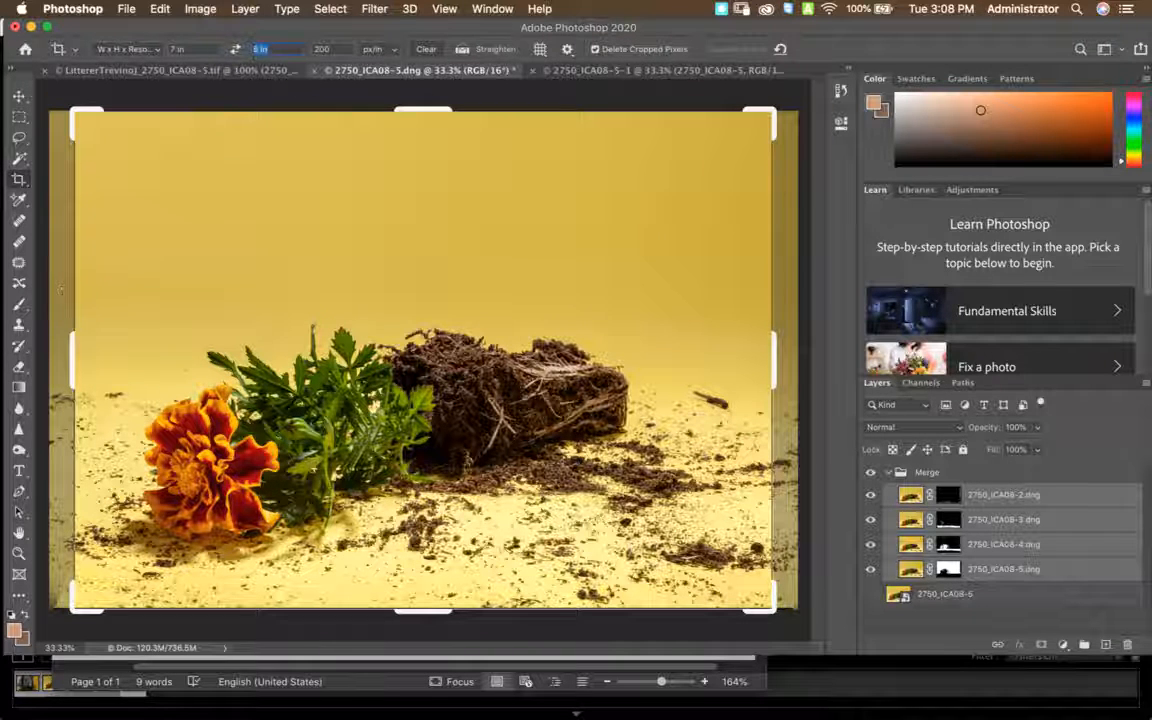
pyautogui.press('BackSpace')
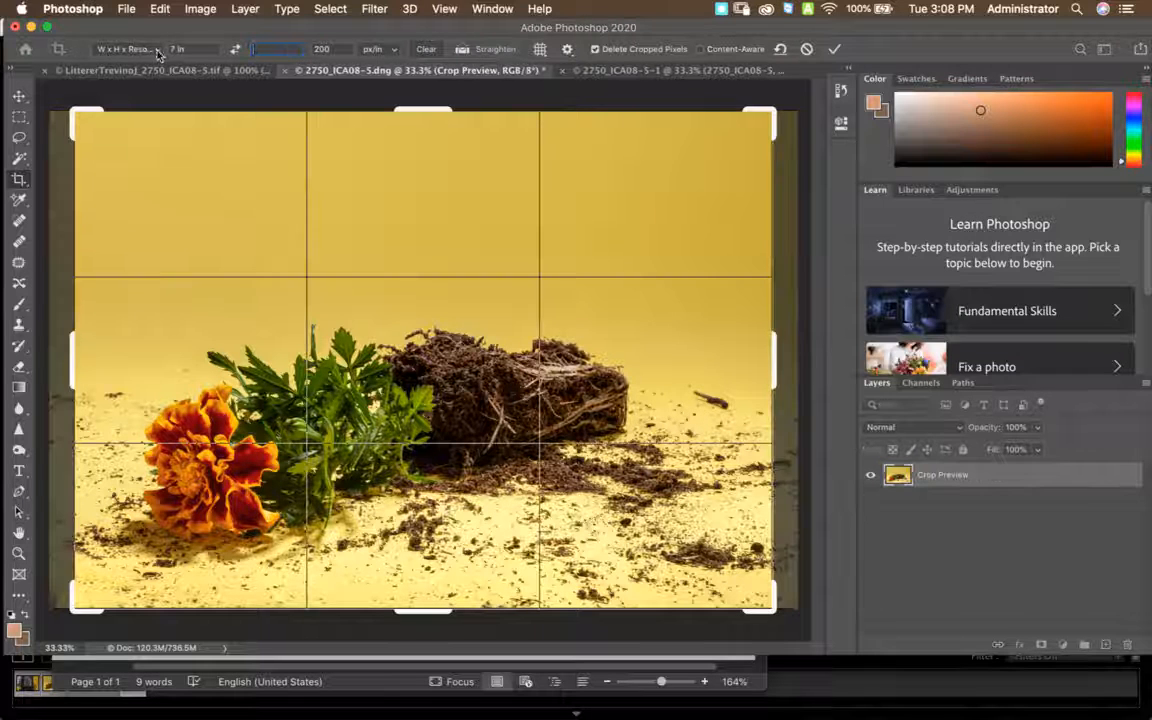
pyautogui.click(156, 50)
pyautogui.click(140, 49)
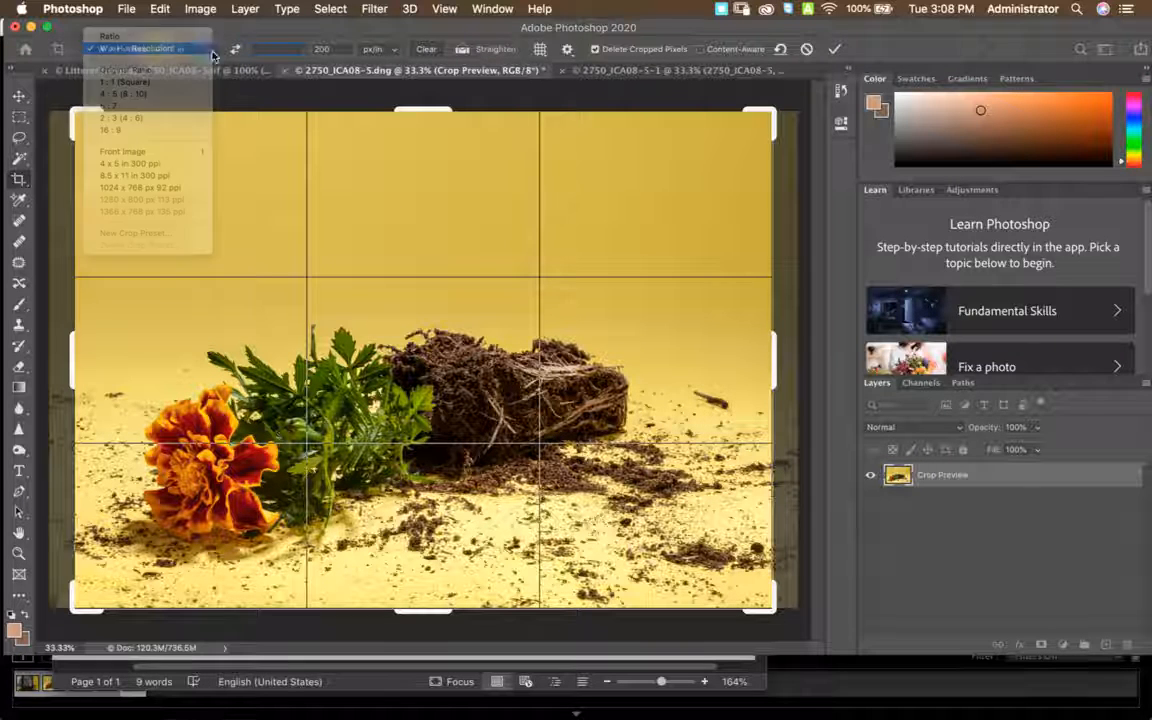
pyautogui.click(325, 50)
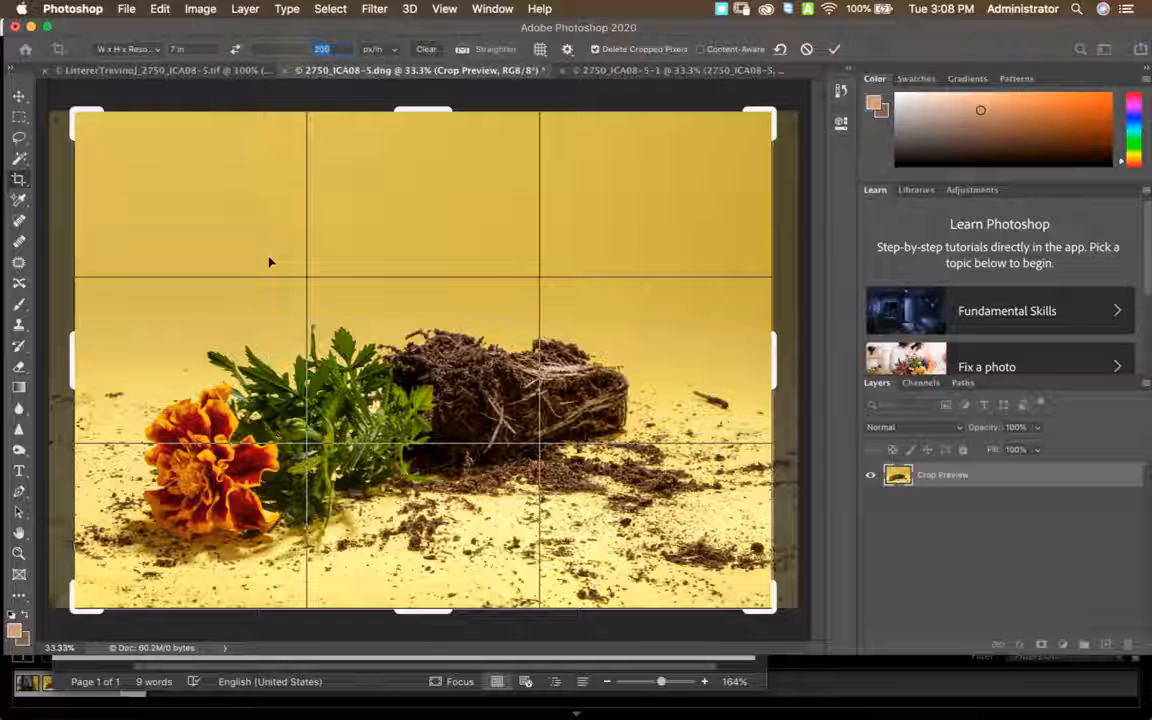
pyautogui.write('180')
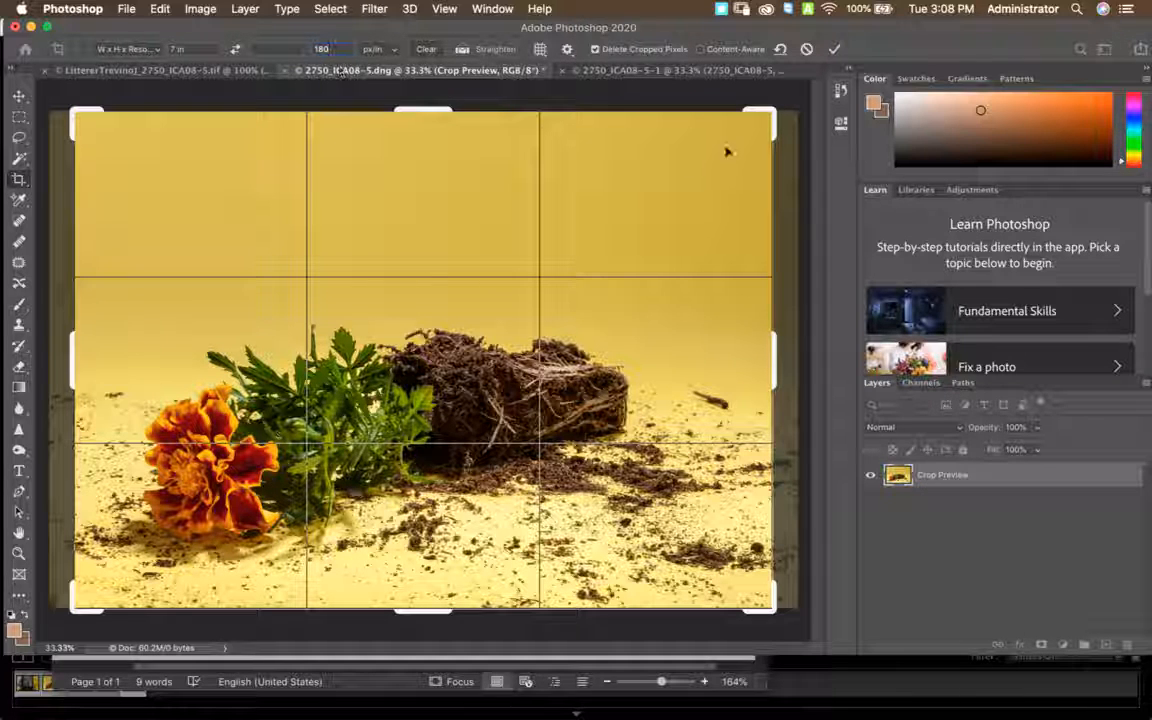
# Tighten the crop frame slightly from its upper-right and lower-left corners, apply the crop, and view the image at 100%
pyautogui.moveTo(768, 142); pyautogui.dragTo(765, 118)
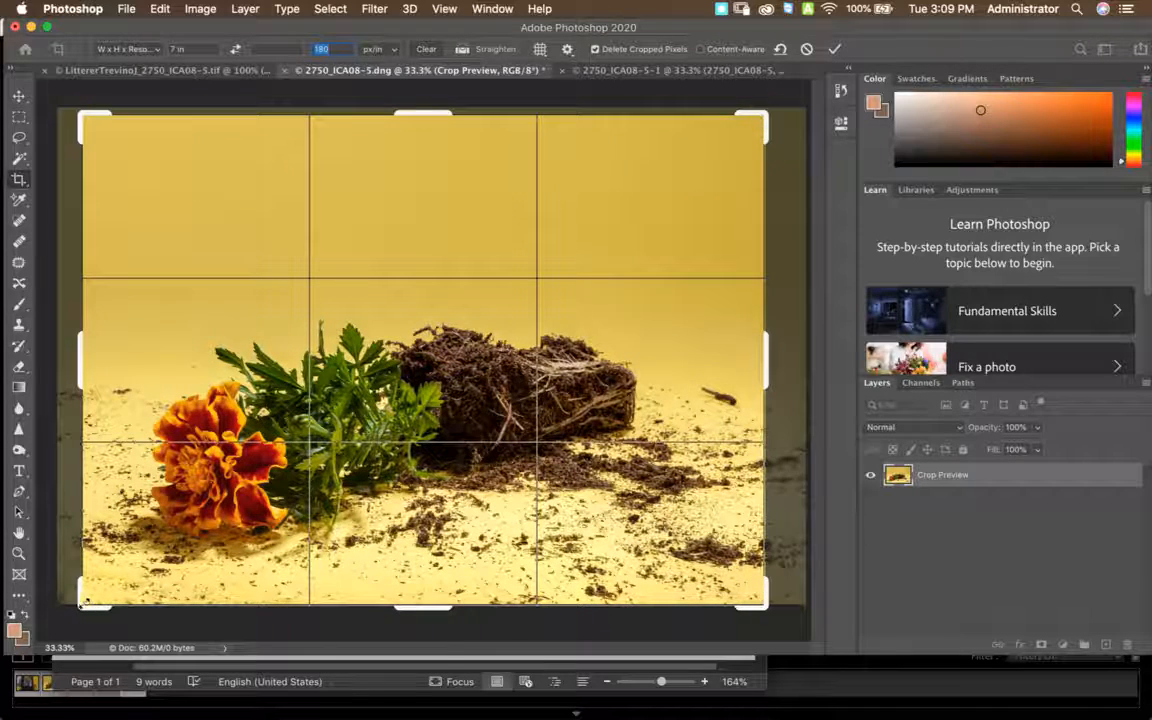
pyautogui.moveTo(85, 602); pyautogui.dragTo(84, 603)
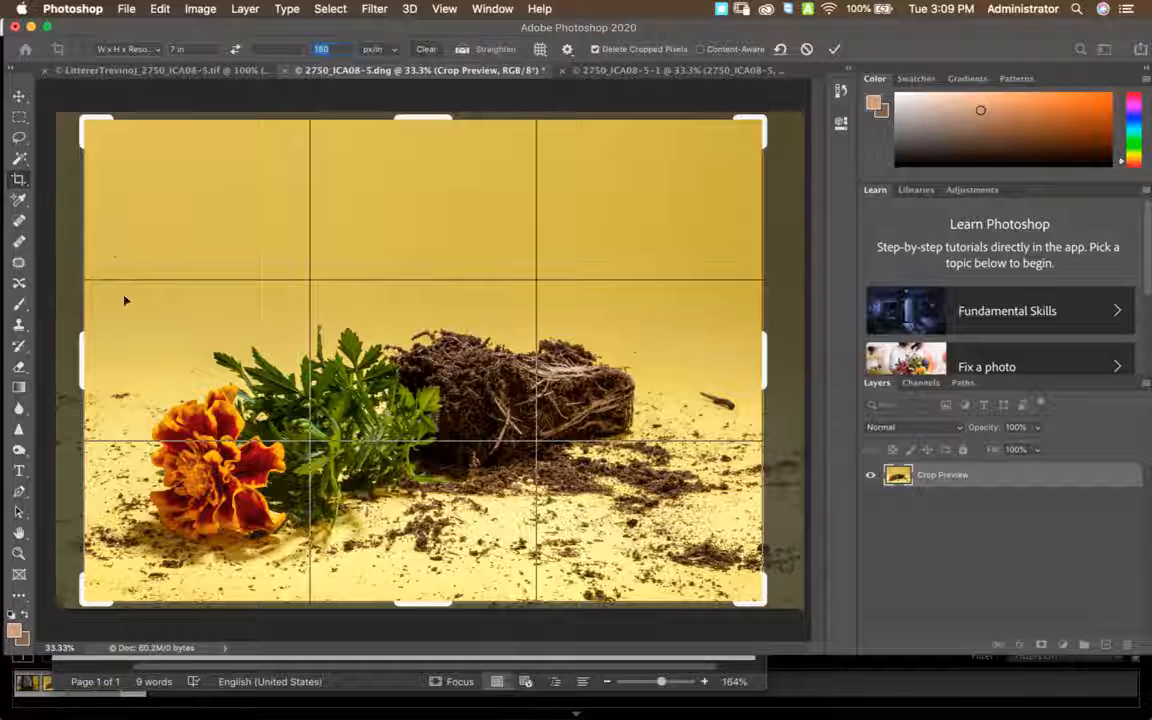
pyautogui.click(678, 554)
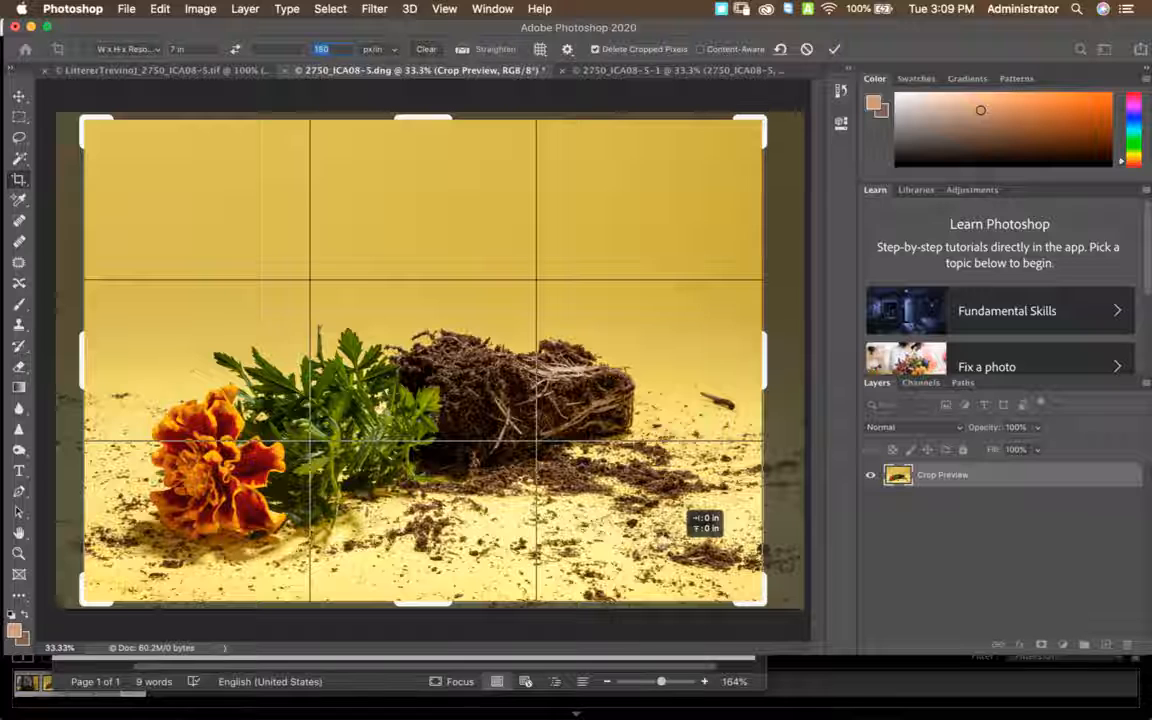
pyautogui.press('Return')
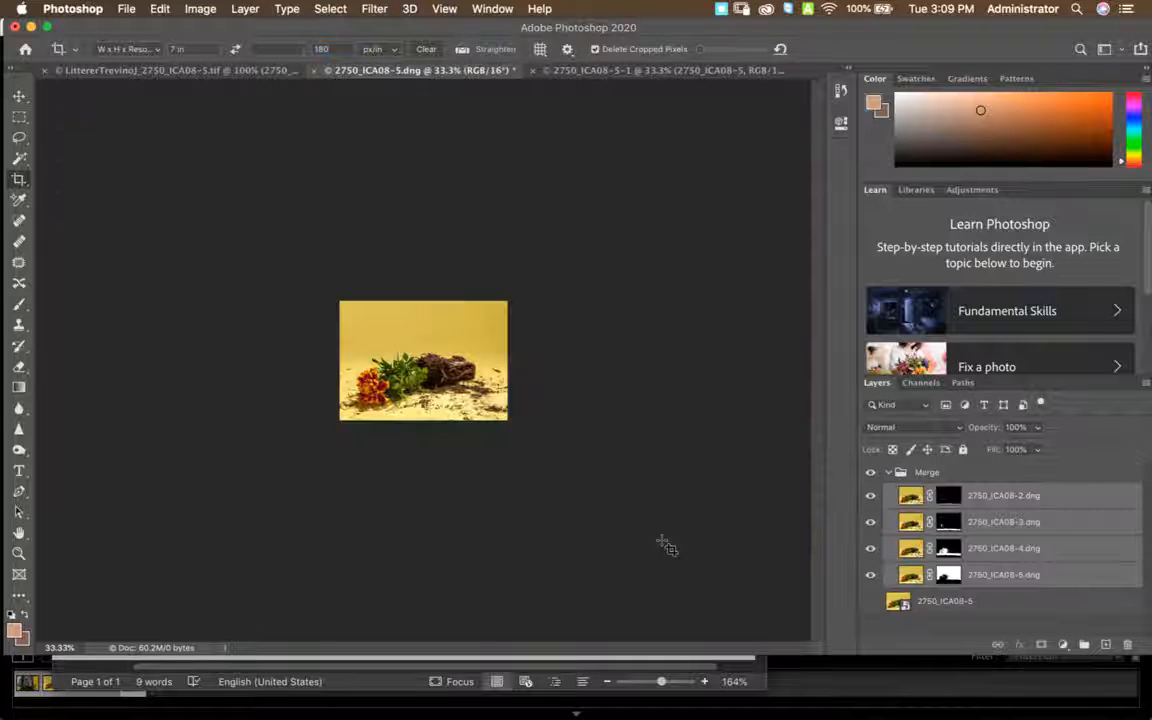
pyautogui.press('super+1')
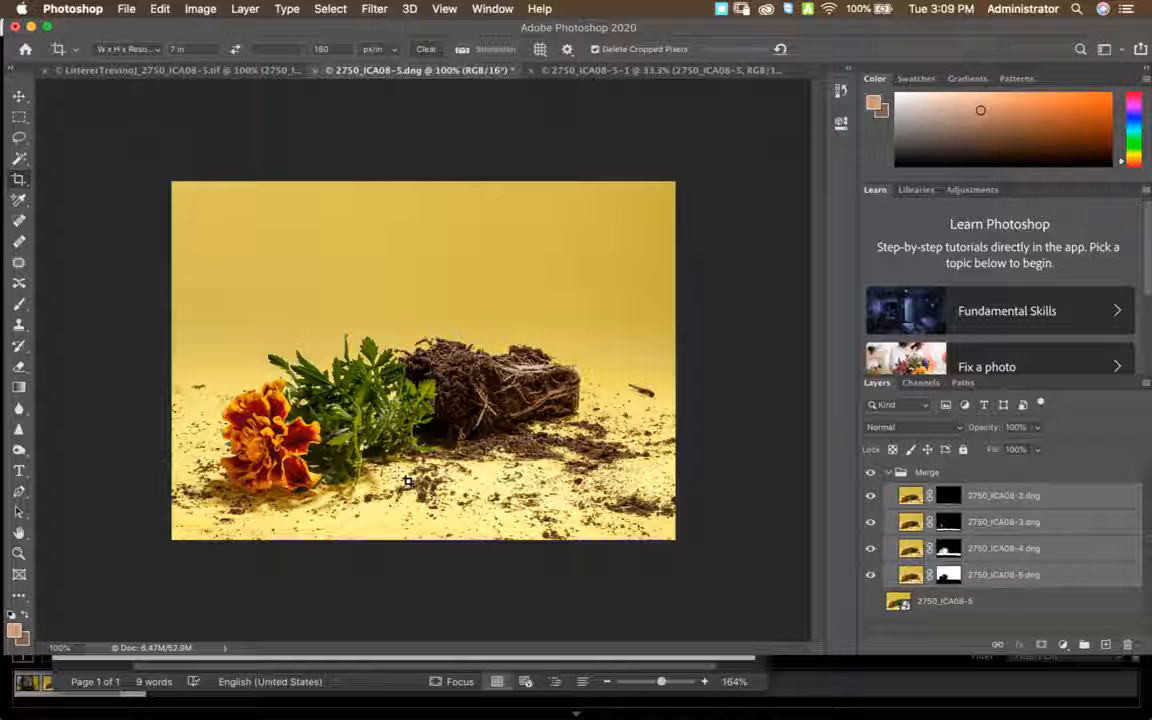
# Try to save the composite on the computer as a layered TIFF, replacing the existing ICA08-5 TIFF in the ICA08 folder
pyautogui.click(127, 8)
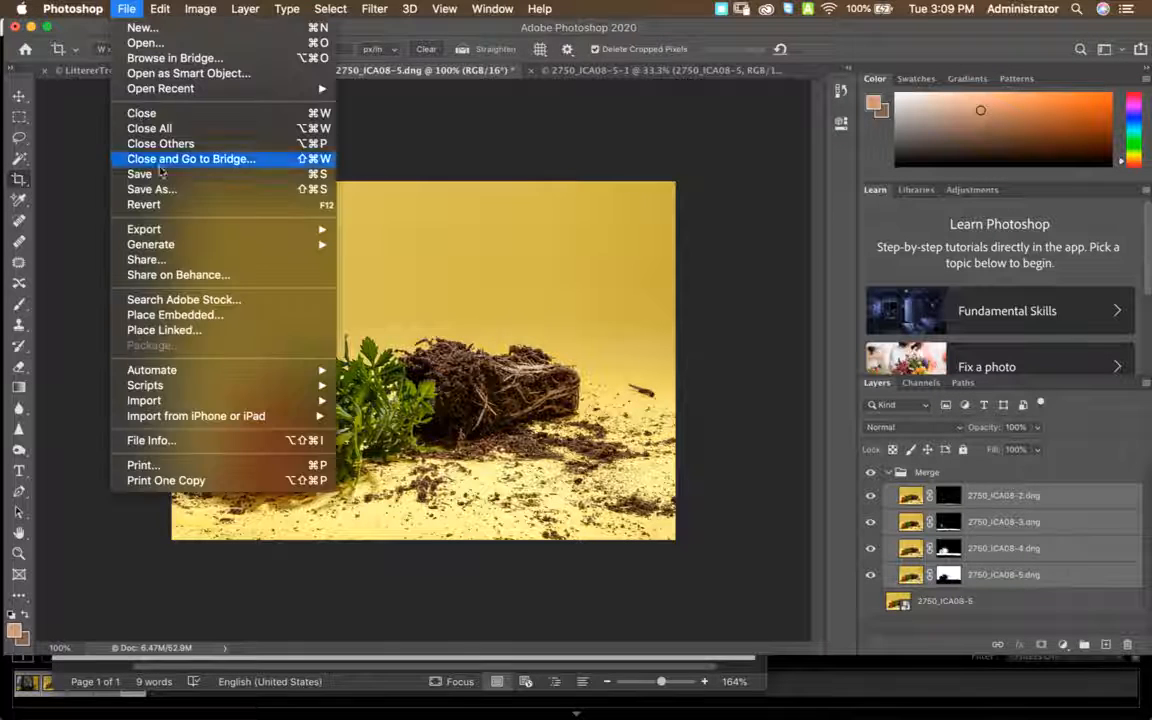
pyautogui.click(176, 188)
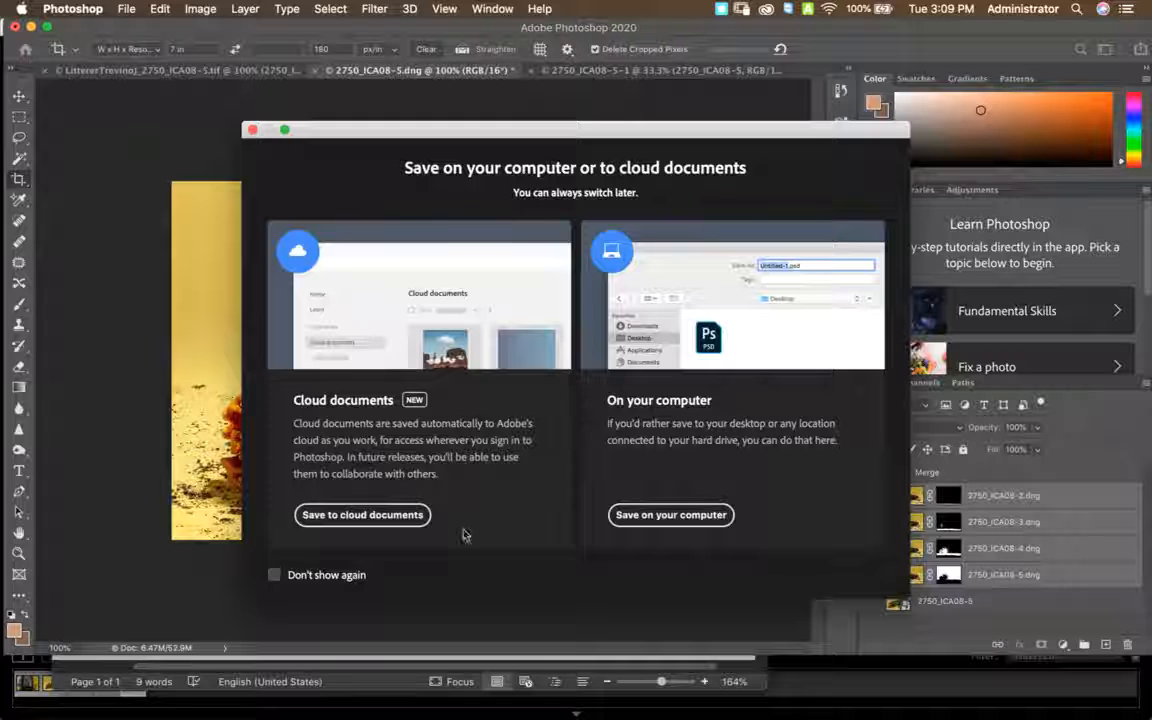
pyautogui.click(617, 514)
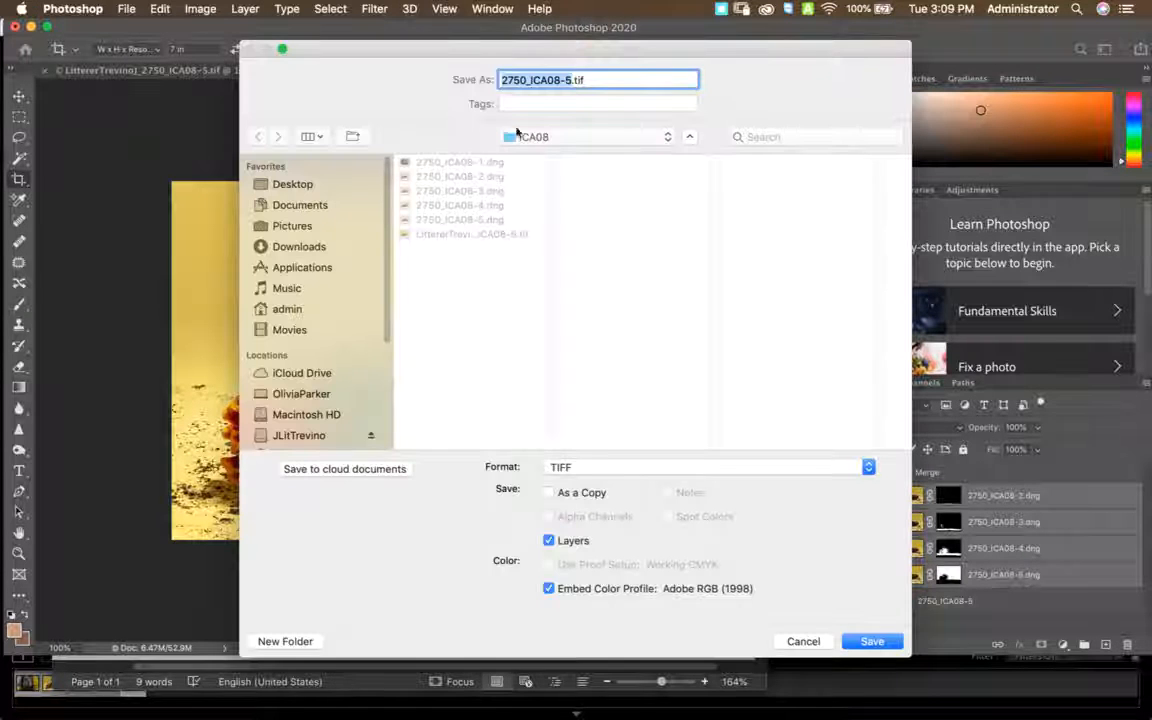
pyautogui.click(478, 236)
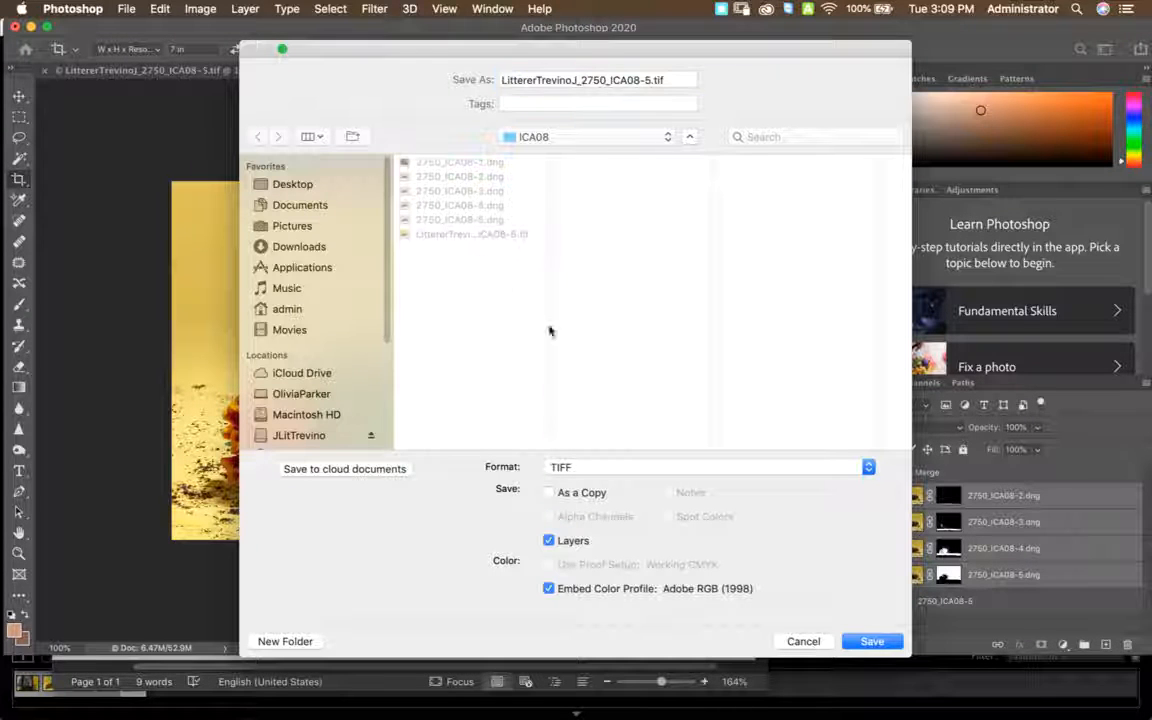
pyautogui.click(872, 641)
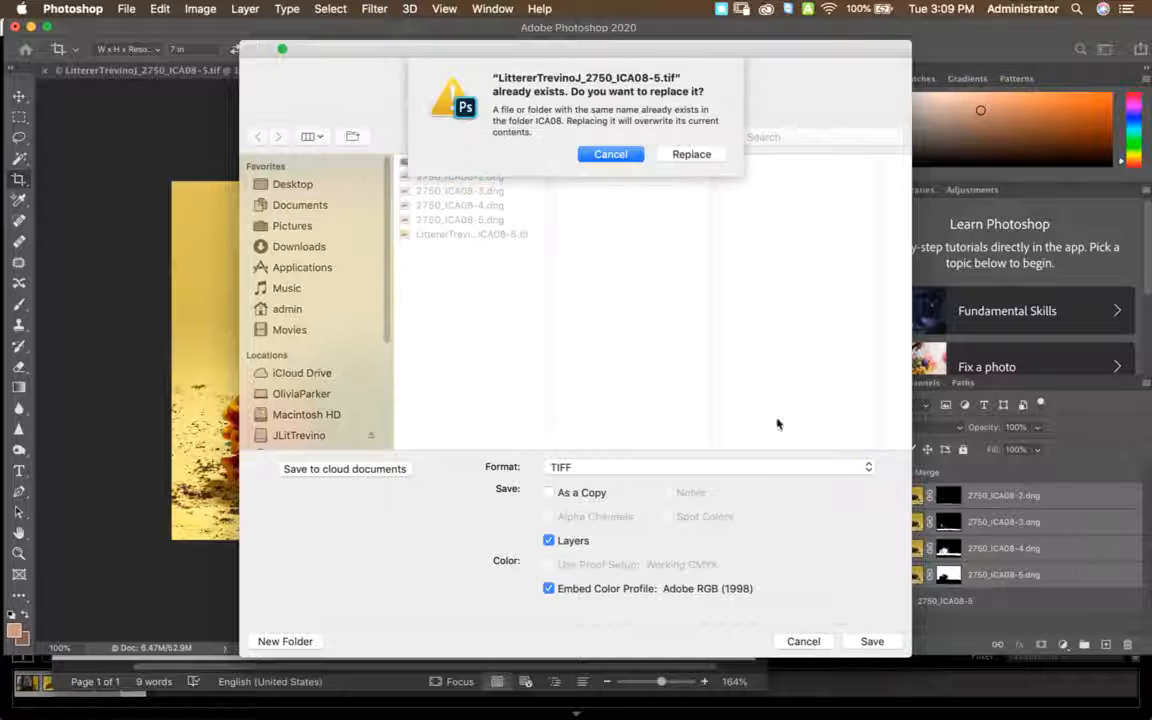
pyautogui.click(690, 155)
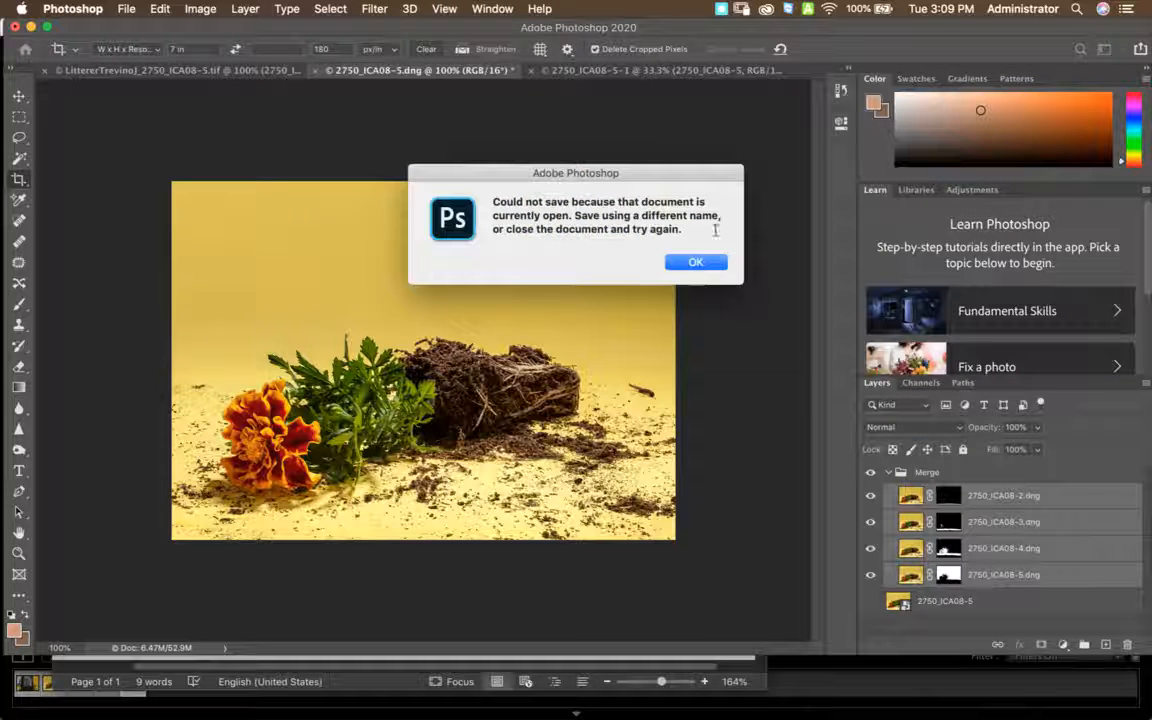
pyautogui.click(695, 262)
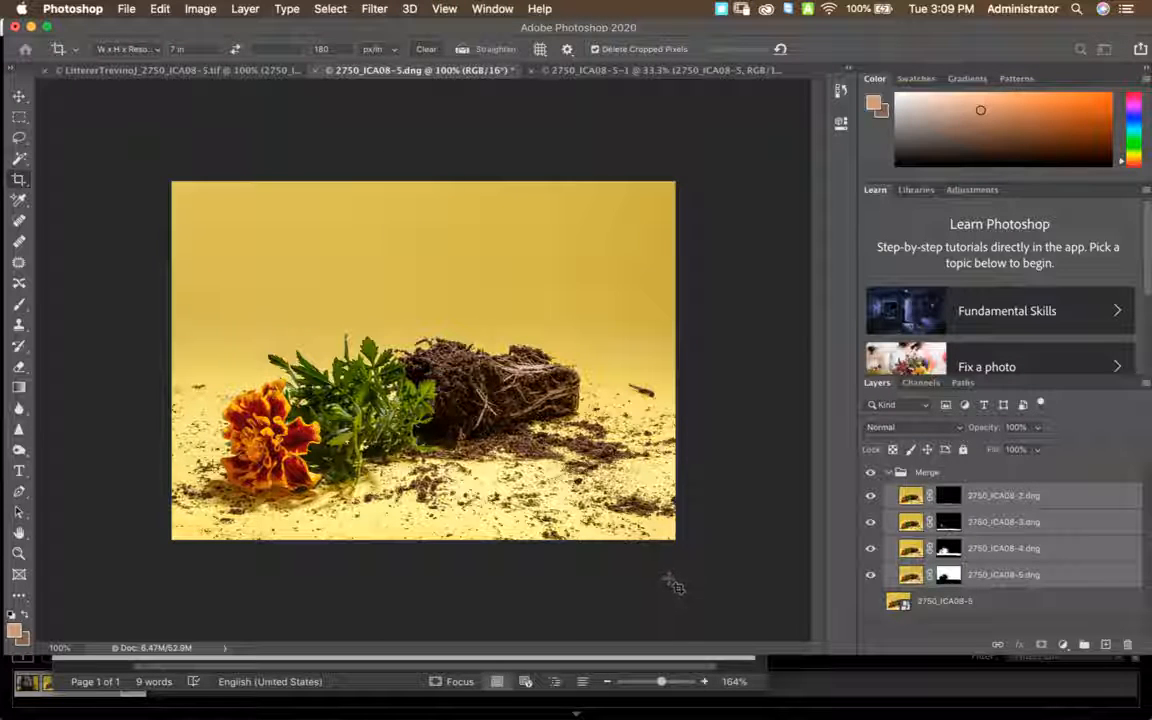